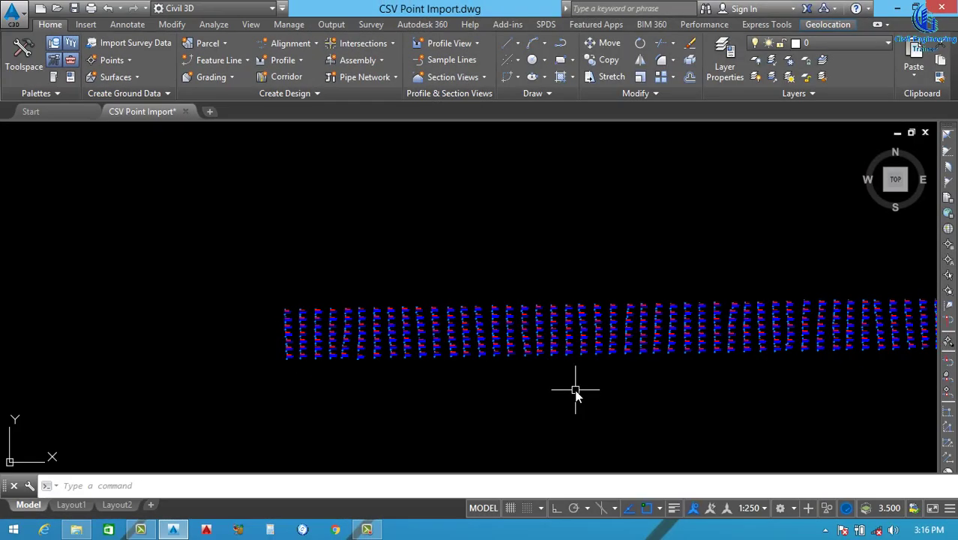
# Select point 393 and open its Site Ngl Data point group properties.
pyautogui.click(255, 251)
pyautogui.click(386, 393)
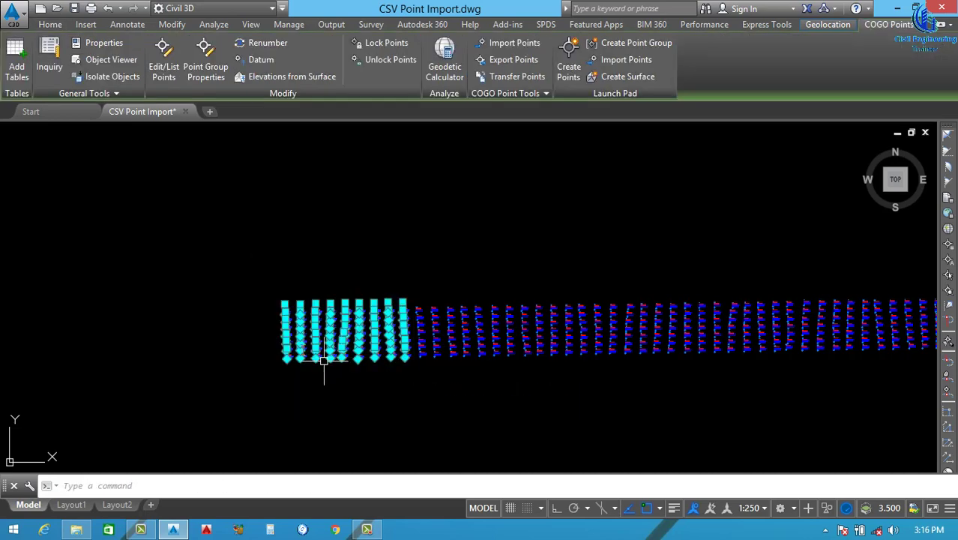
pyautogui.scroll(4, 283, 323)
pyautogui.press('Escape')
pyautogui.scroll(2, 292, 293)
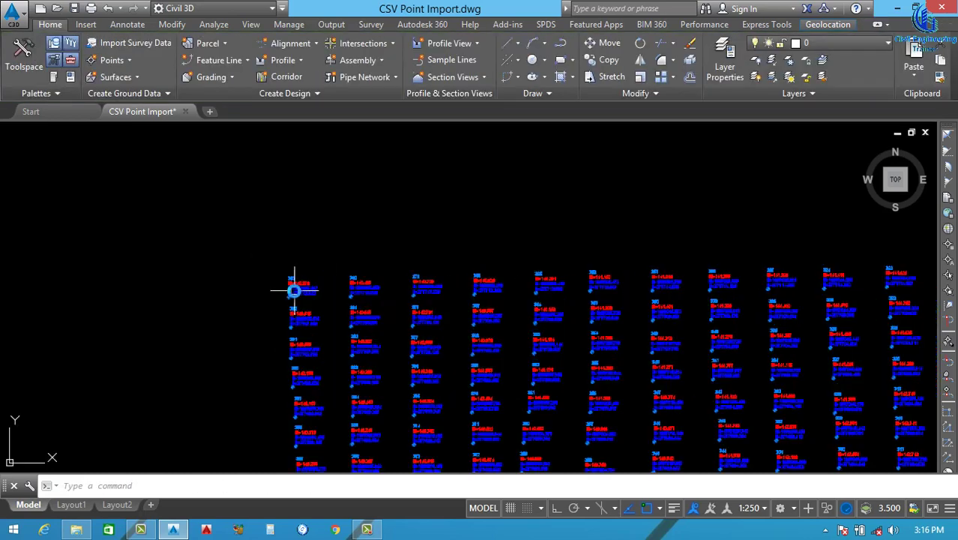
pyautogui.scroll(2, 289, 303)
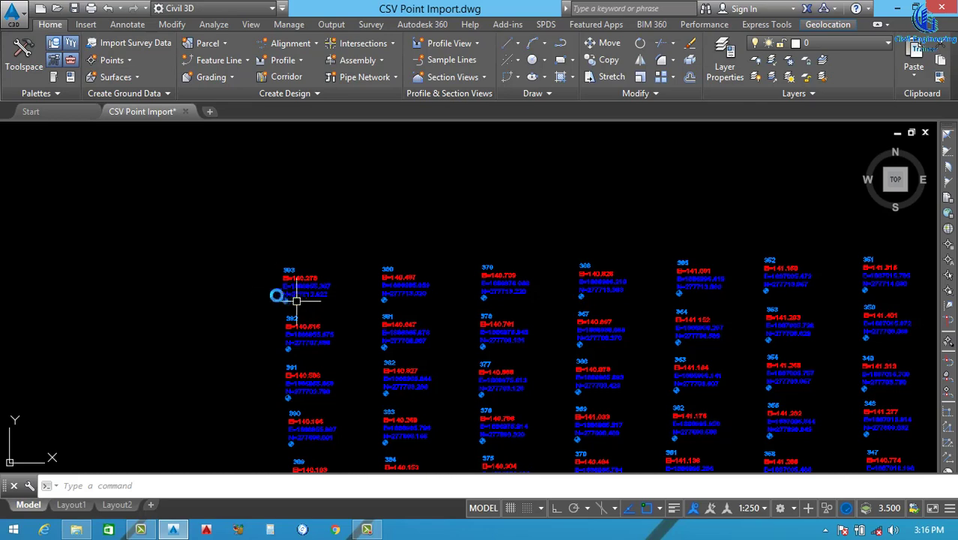
pyautogui.scroll(1, 288, 302)
pyautogui.scroll(1, 297, 285)
pyautogui.click(306, 256)
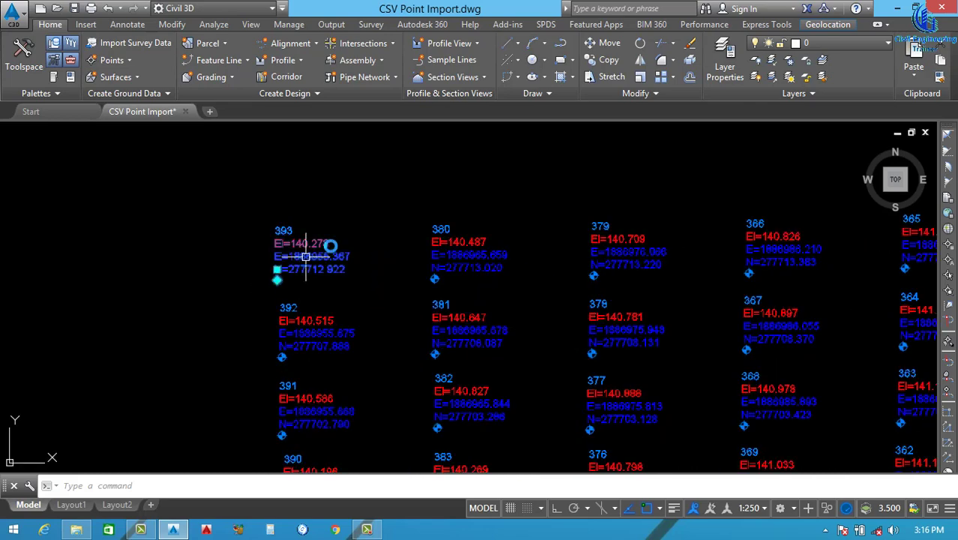
pyautogui.rightClick(309, 258)
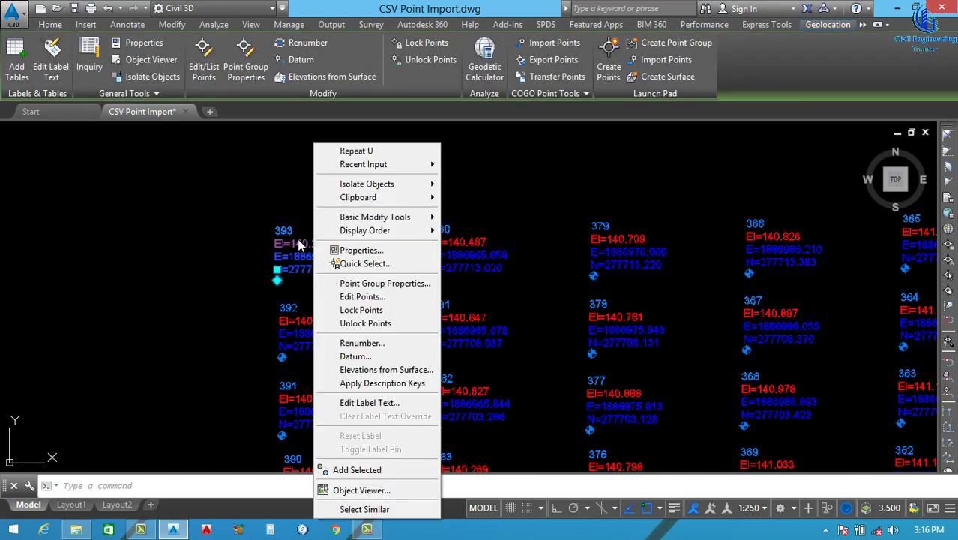
pyautogui.click(383, 283)
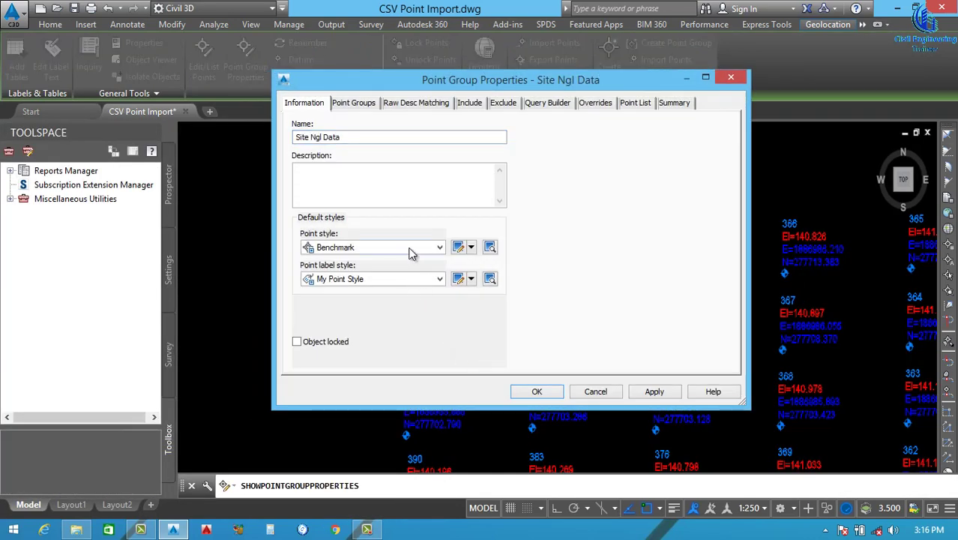
# Set the group's point style to Basic and point label style to <none>, and apply.
pyautogui.click(411, 249)
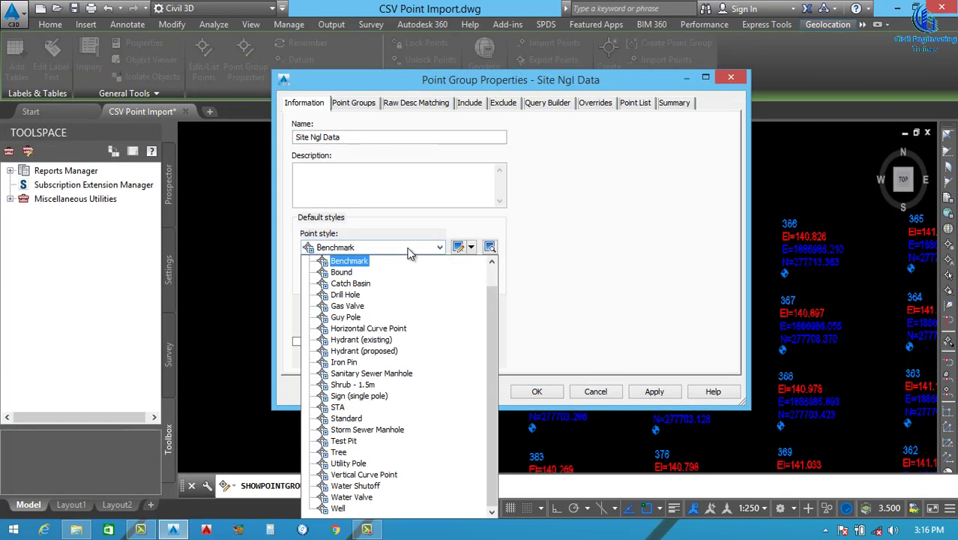
pyautogui.scroll(1, 352, 285)
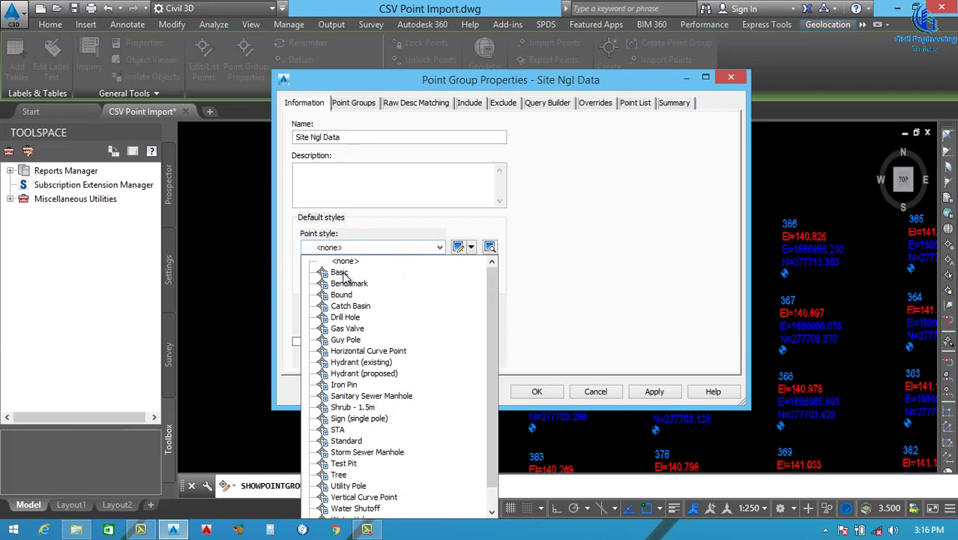
pyautogui.click(356, 273)
pyautogui.click(367, 280)
pyautogui.click(348, 294)
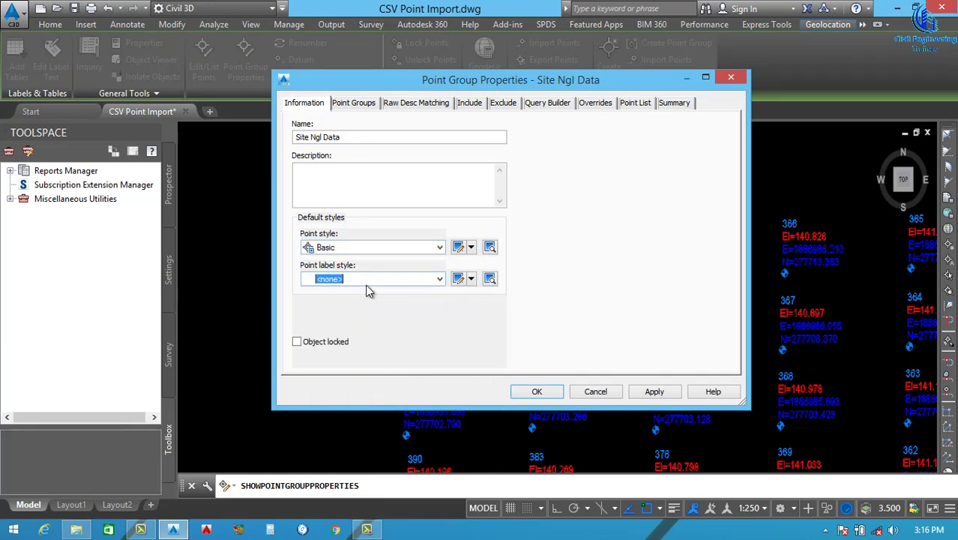
pyautogui.click(654, 391)
pyautogui.click(537, 391)
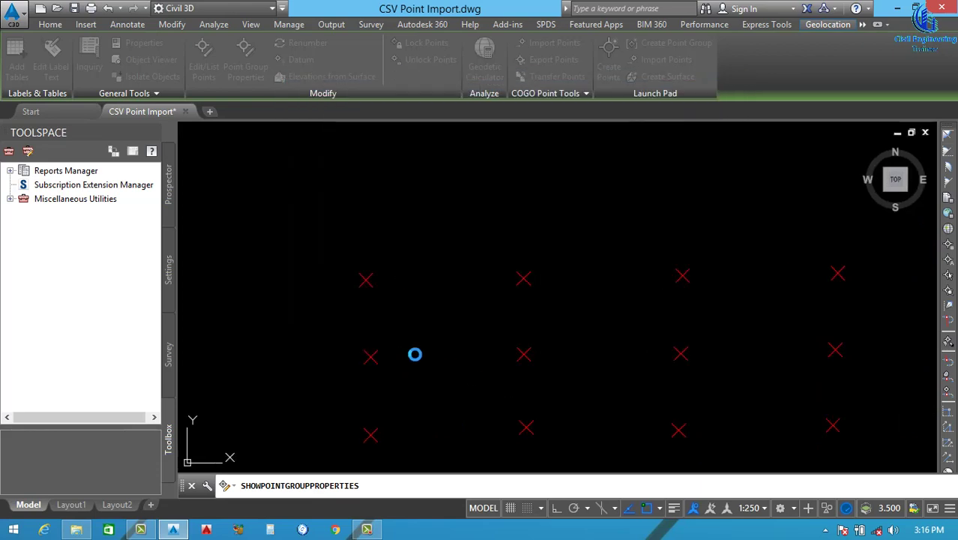
pyautogui.scroll(-8, 352, 321)
pyautogui.scroll(-2, 353, 322)
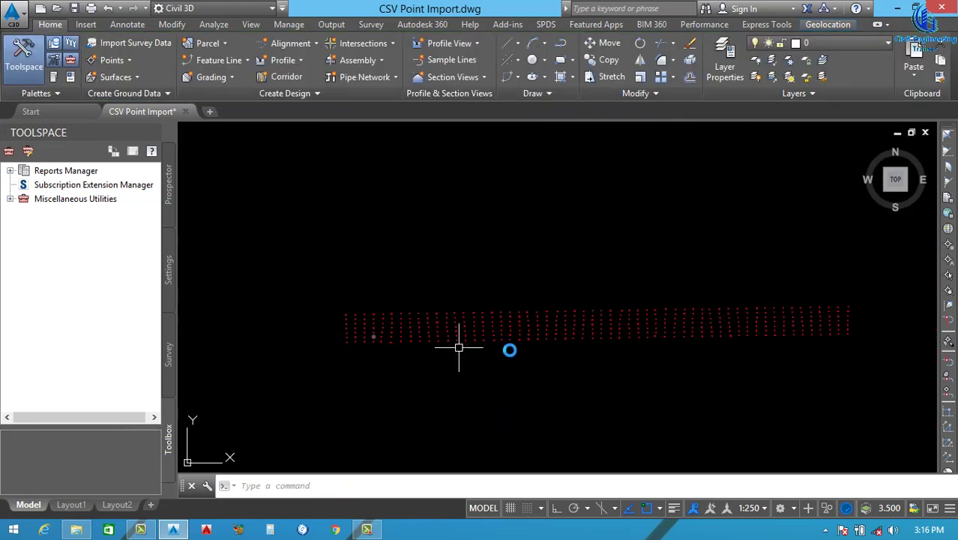
pyautogui.scroll(1, 347, 323)
pyautogui.scroll(-1, 329, 330)
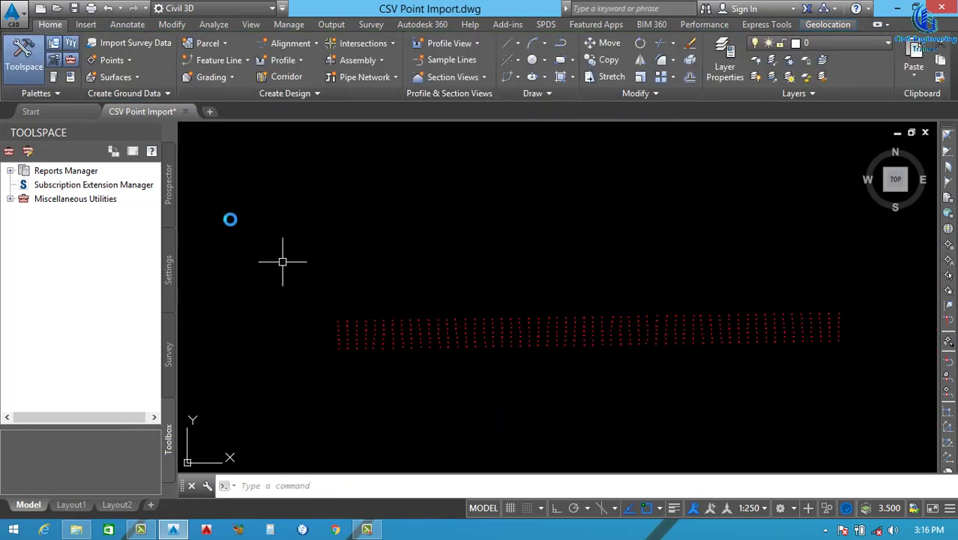
pyautogui.click(152, 129)
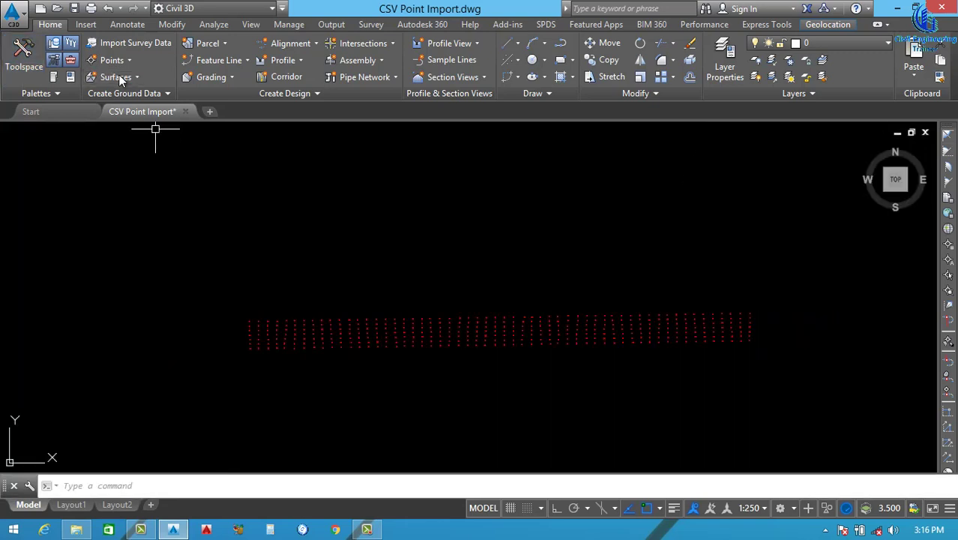
# Create a TIN surface named NGl Surface with the Contours 1m and 5m (Design) style.
pyautogui.click(125, 77)
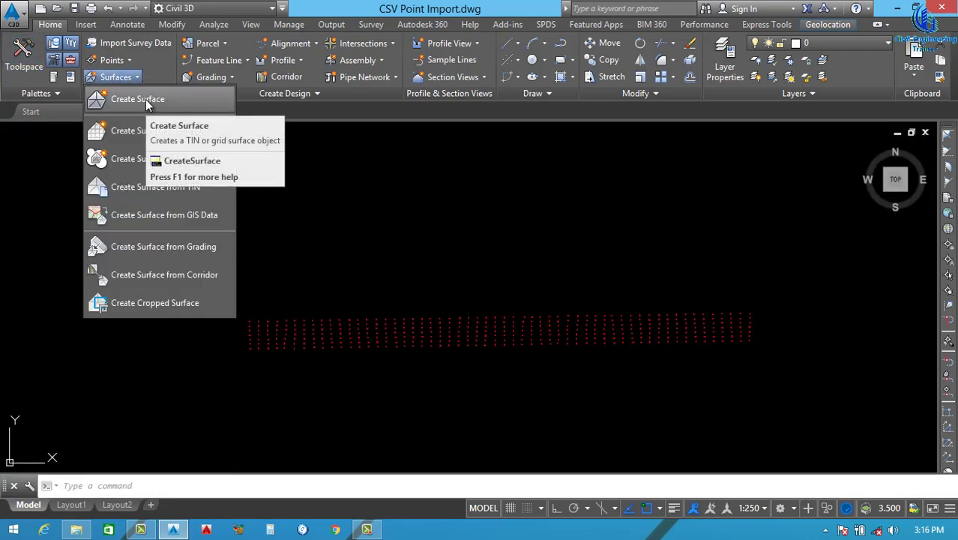
pyautogui.click(145, 99)
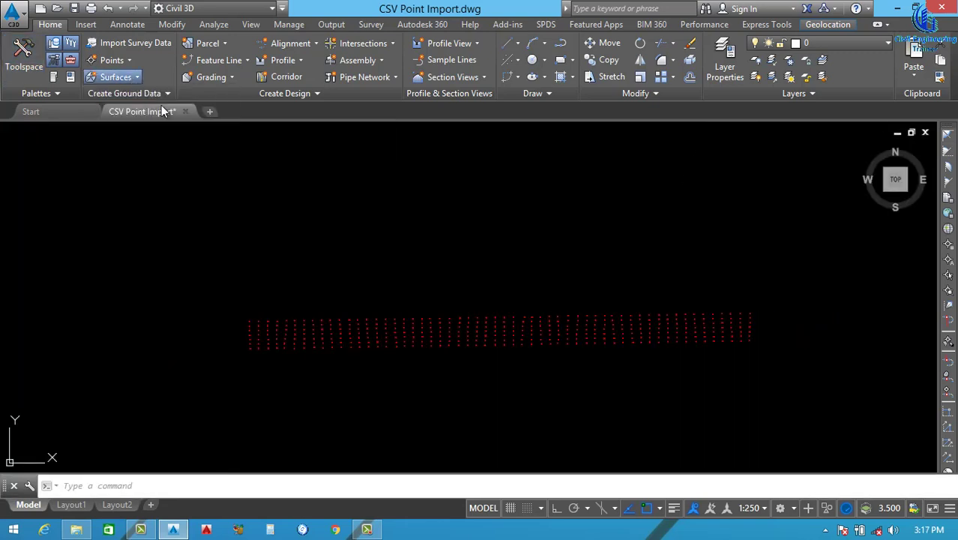
pyautogui.click(528, 184)
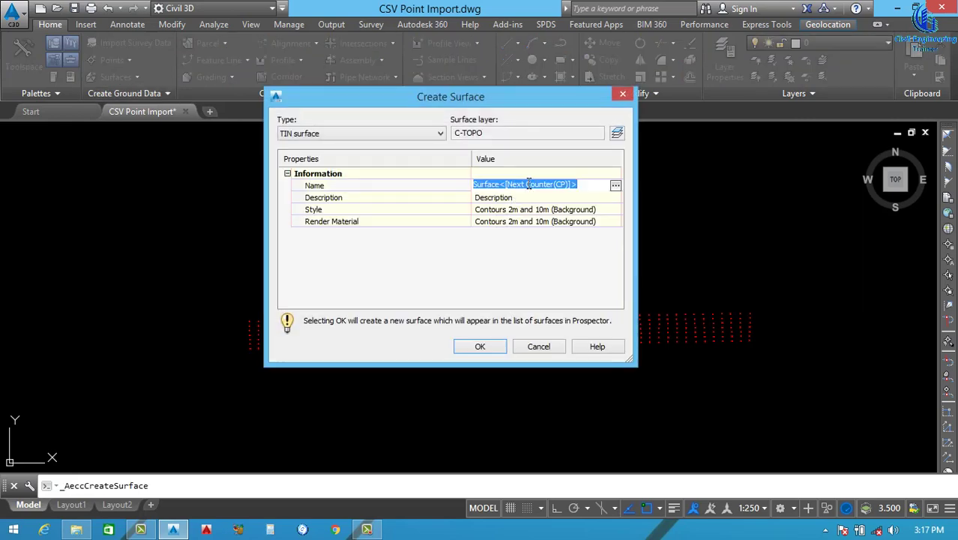
pyautogui.write('NGl Surface')
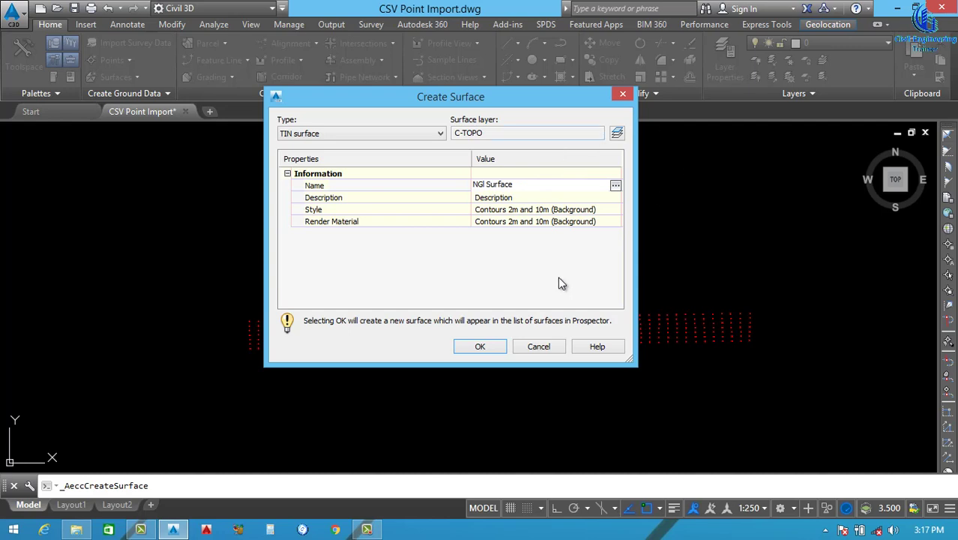
pyautogui.click(614, 212)
pyautogui.click(614, 210)
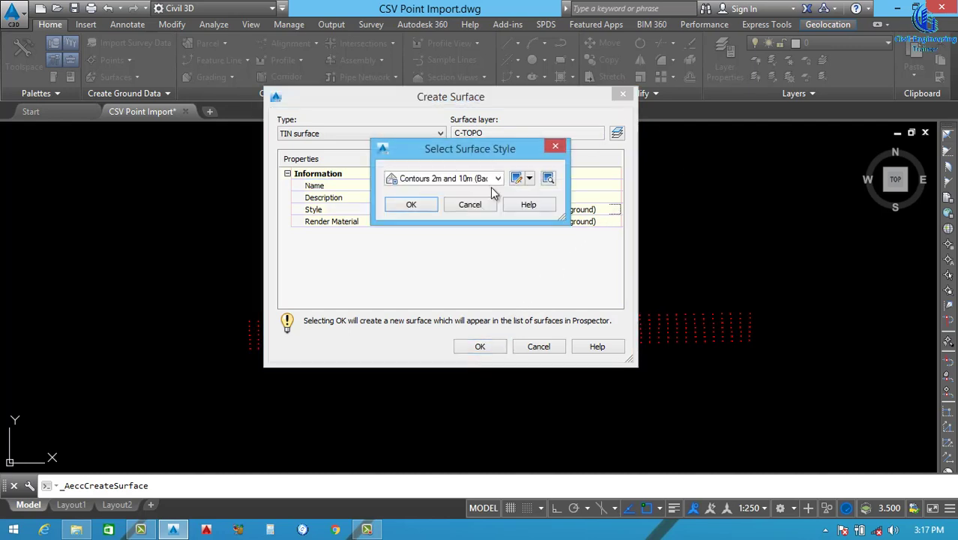
pyautogui.click(499, 179)
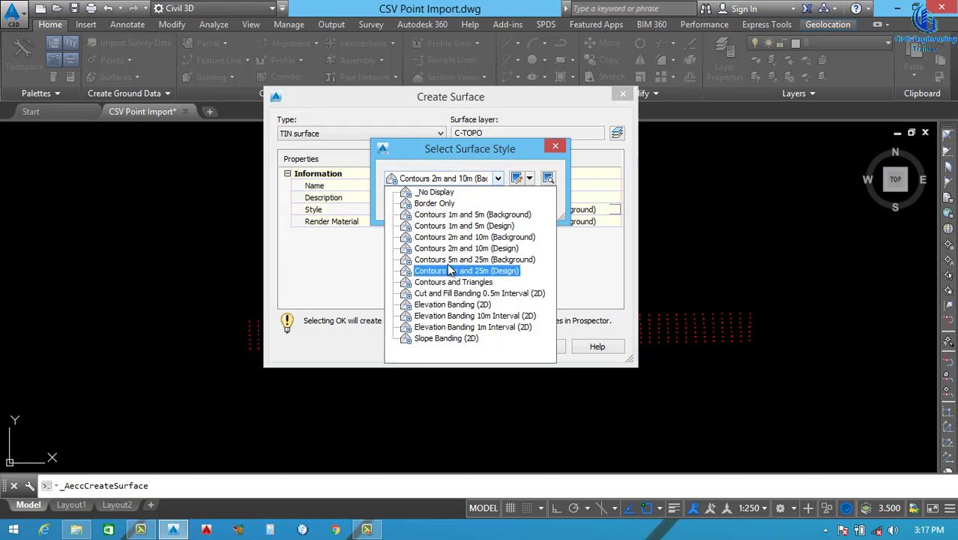
pyautogui.click(462, 227)
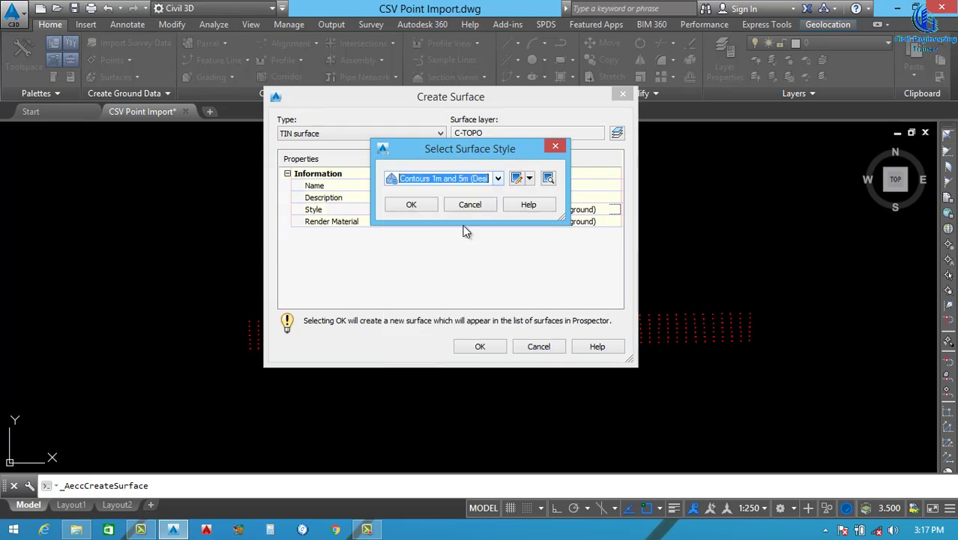
pyautogui.click(414, 207)
pyautogui.click(478, 341)
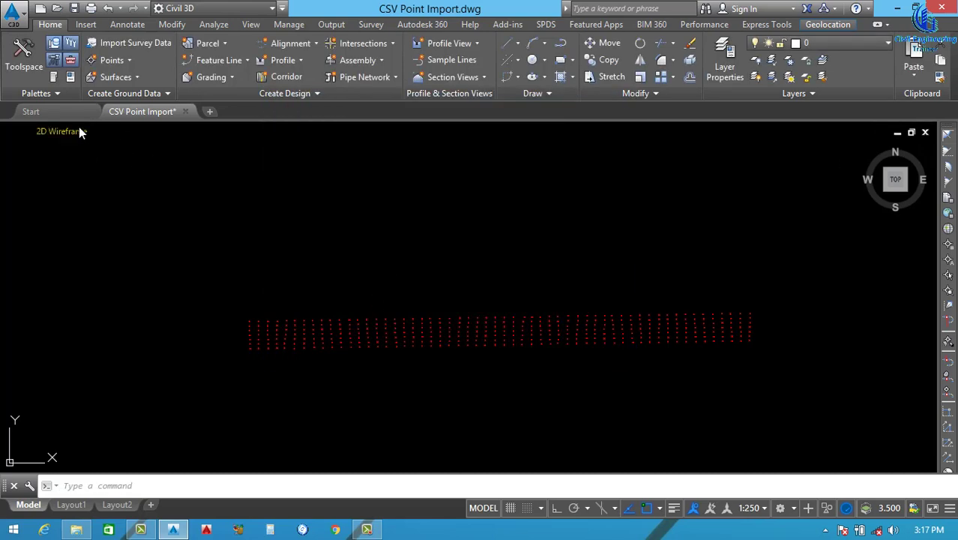
pyautogui.click(79, 127)
pyautogui.click(124, 196)
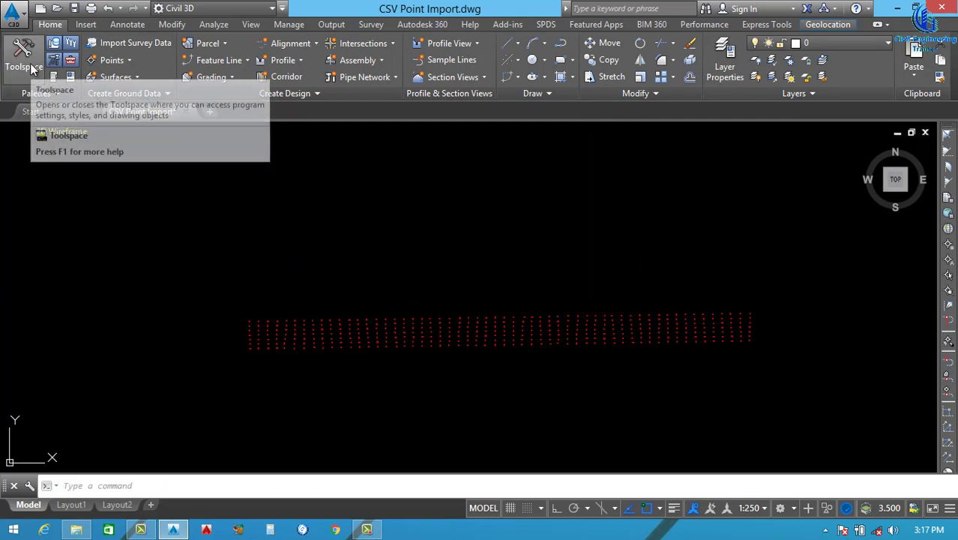
# Add the Site Ngl Data point group to NGl Surface's Definition > Point Groups in Prospector.
pyautogui.click(30, 69)
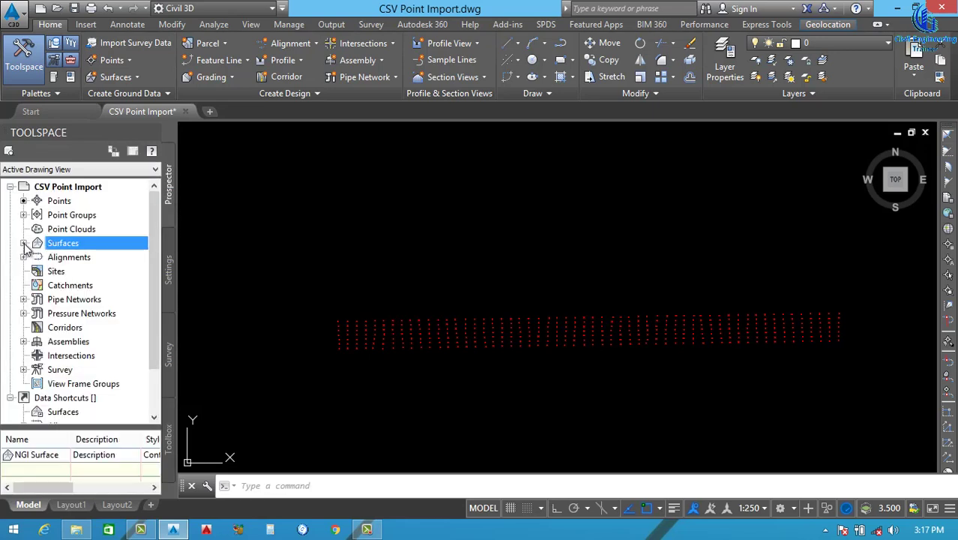
pyautogui.click(23, 243)
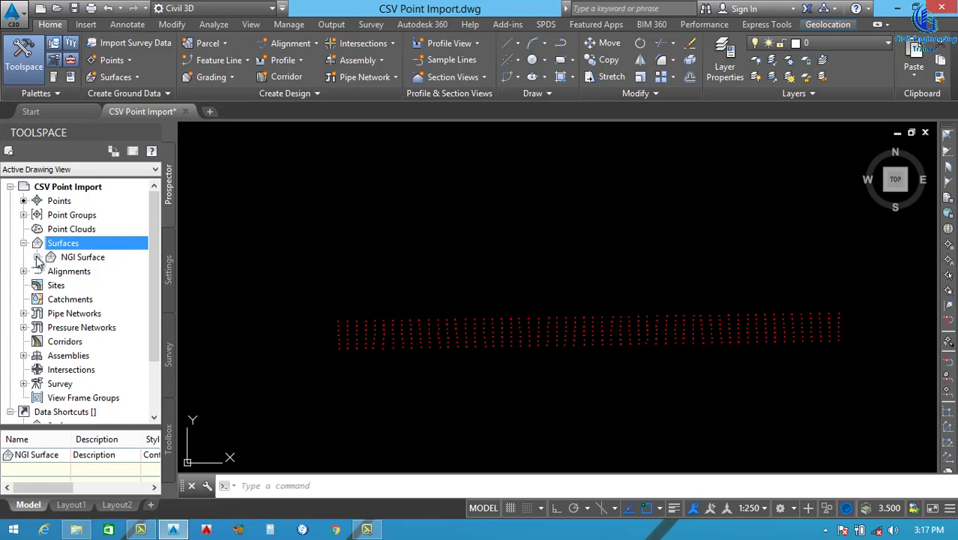
pyautogui.click(37, 257)
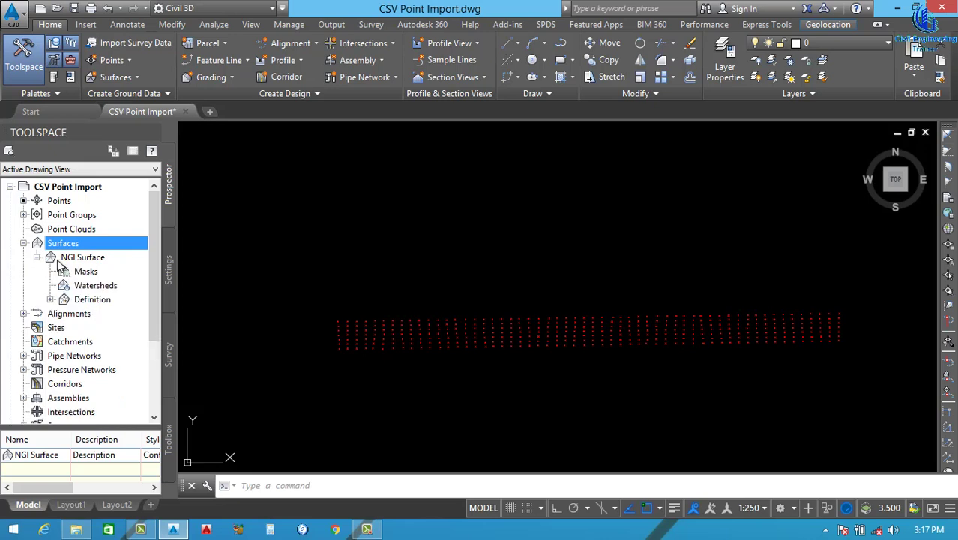
pyautogui.click(50, 299)
pyautogui.scroll(-1, 90, 300)
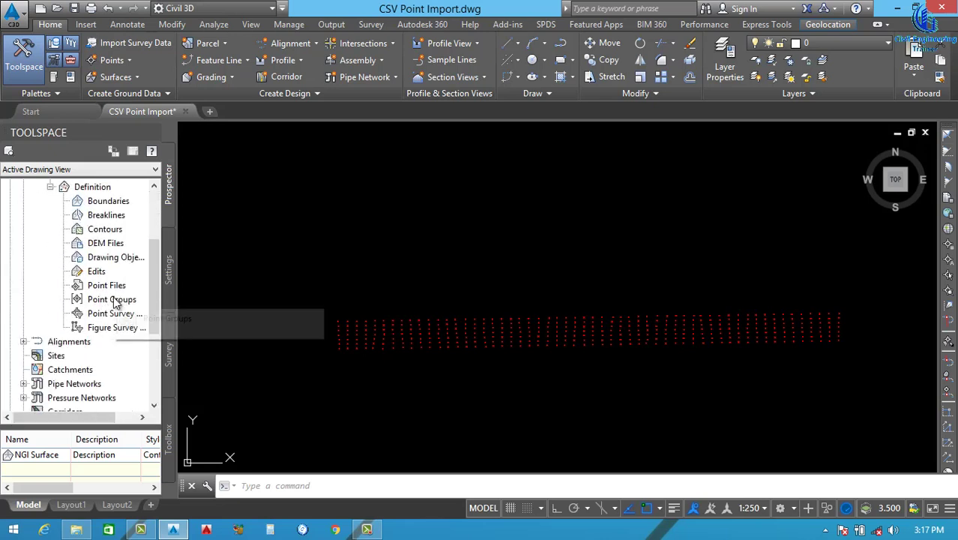
pyautogui.click(114, 299)
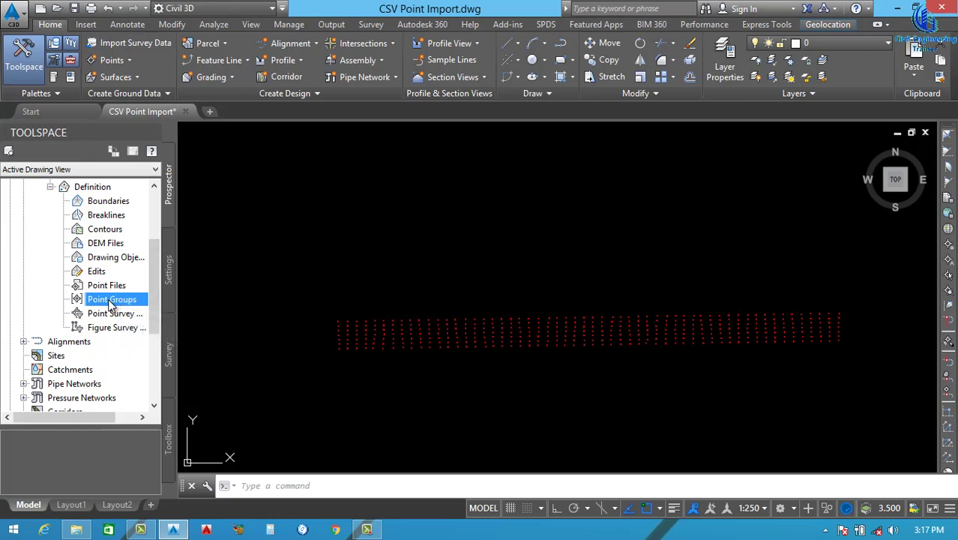
pyautogui.rightClick(110, 303)
pyautogui.click(142, 304)
pyautogui.click(401, 244)
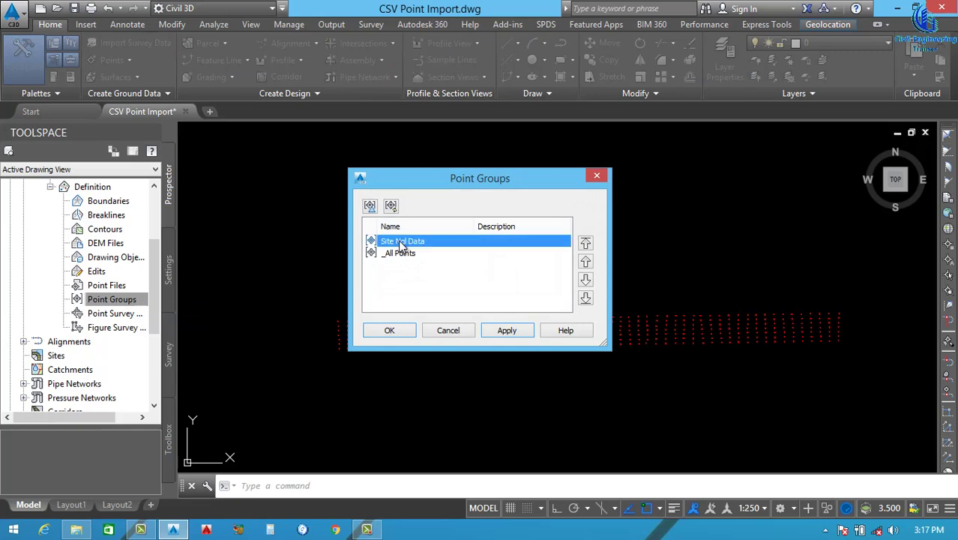
pyautogui.click(395, 330)
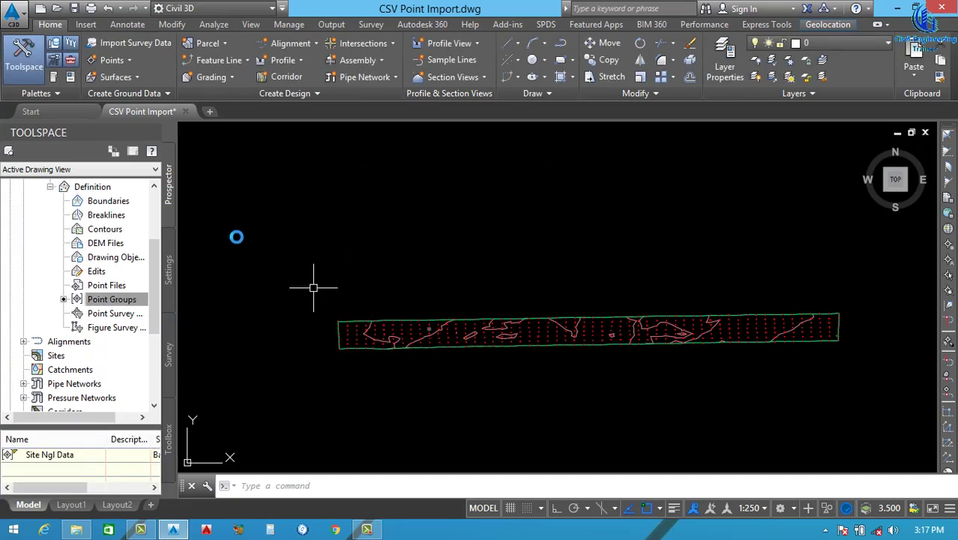
# Turn off major and minor contour visibility in NGl Surface's style, leaving only the border.
pyautogui.click(154, 131)
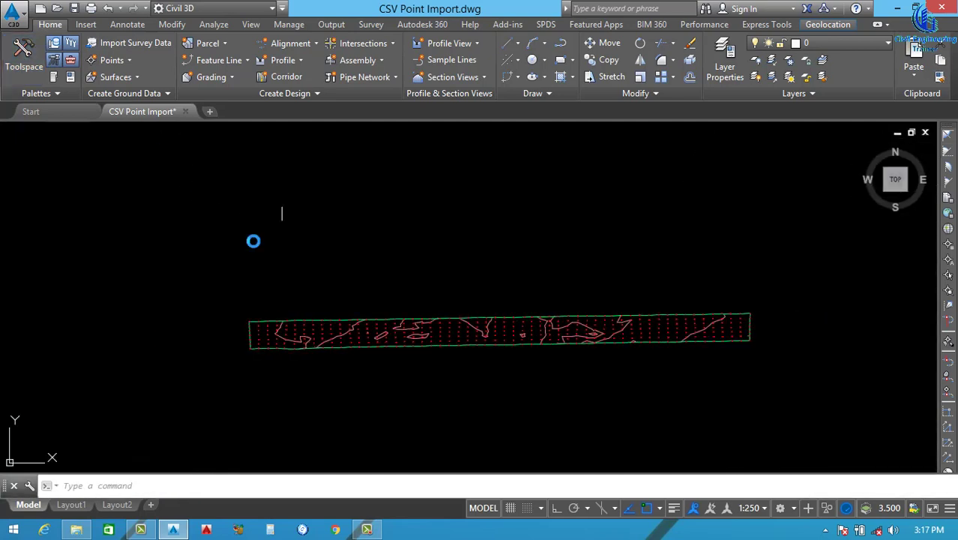
pyautogui.scroll(2, 276, 318)
pyautogui.scroll(2, 292, 352)
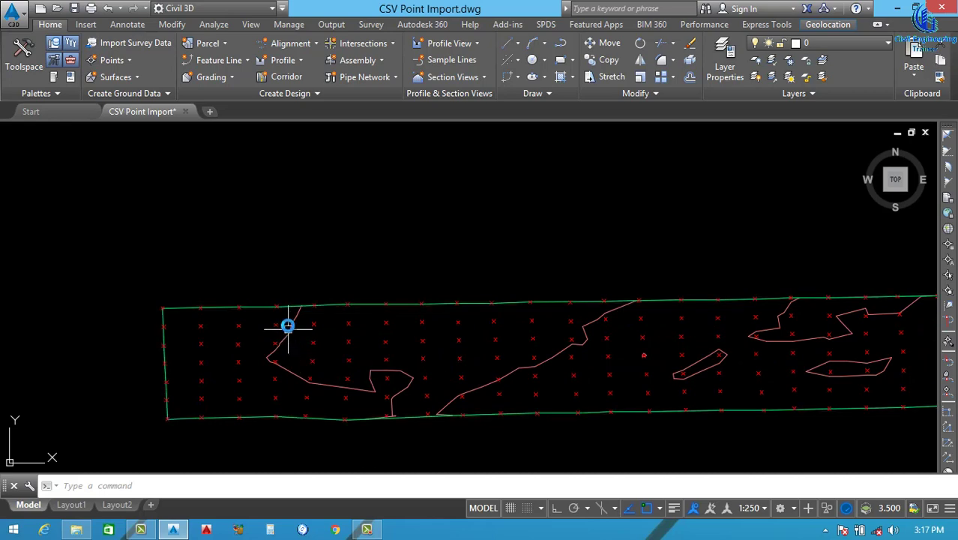
pyautogui.click(293, 323)
pyautogui.rightClick(332, 307)
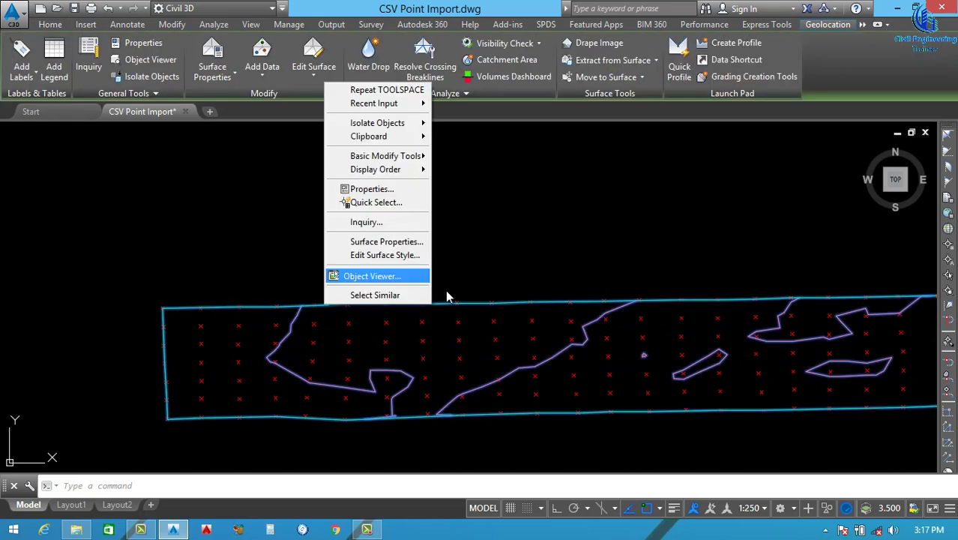
pyautogui.click(386, 255)
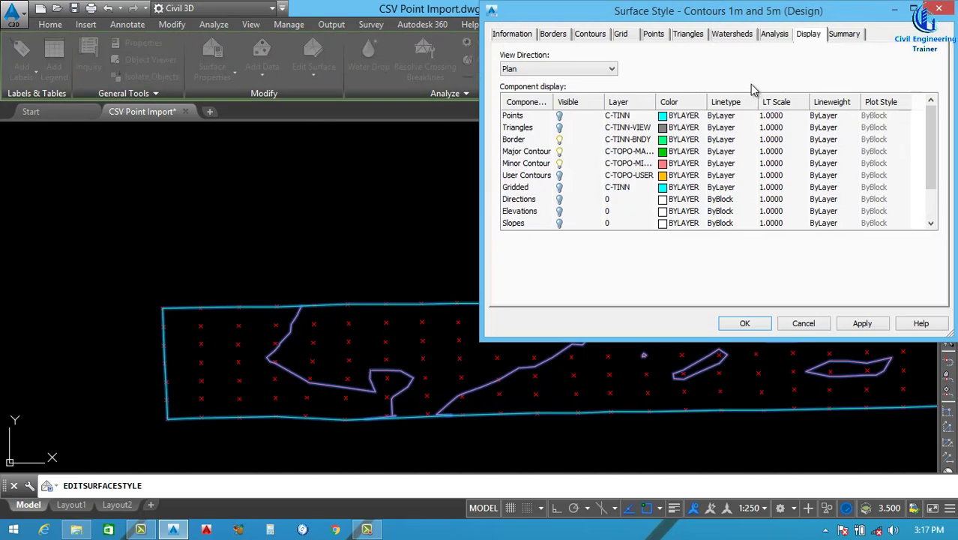
pyautogui.click(559, 152)
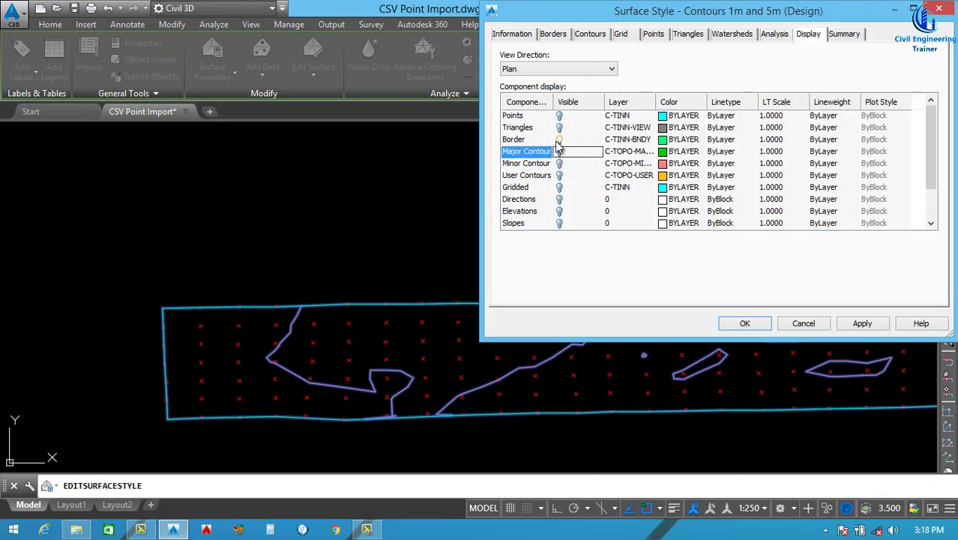
pyautogui.click(850, 323)
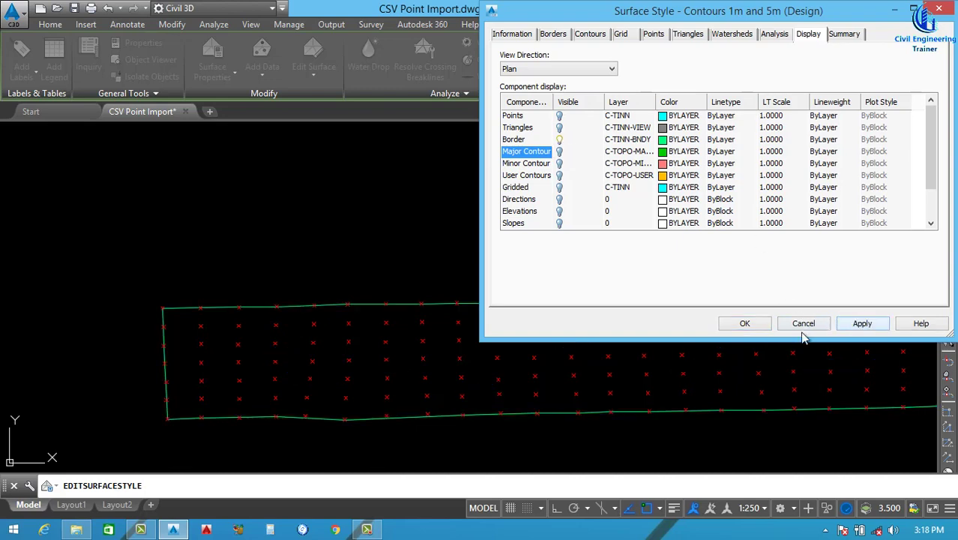
pyautogui.click(745, 325)
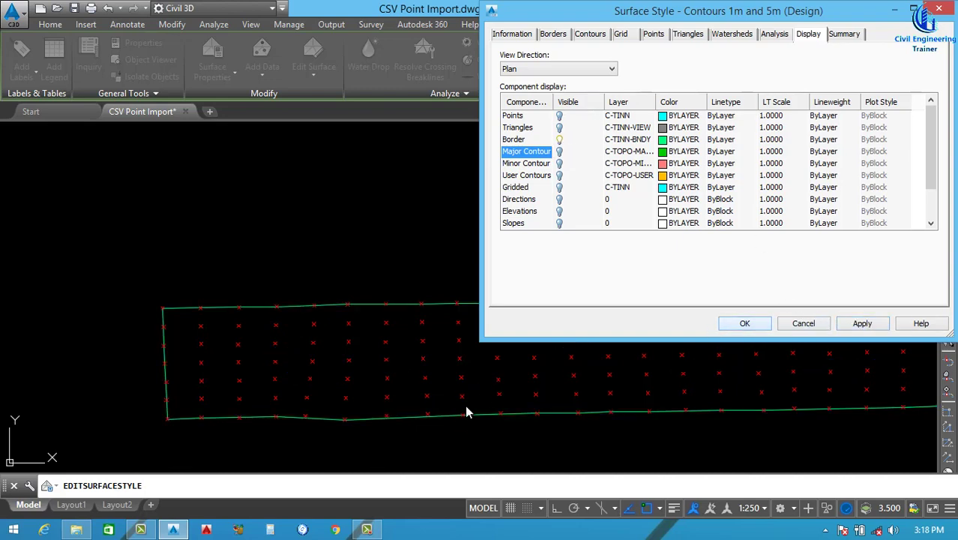
pyautogui.click(742, 327)
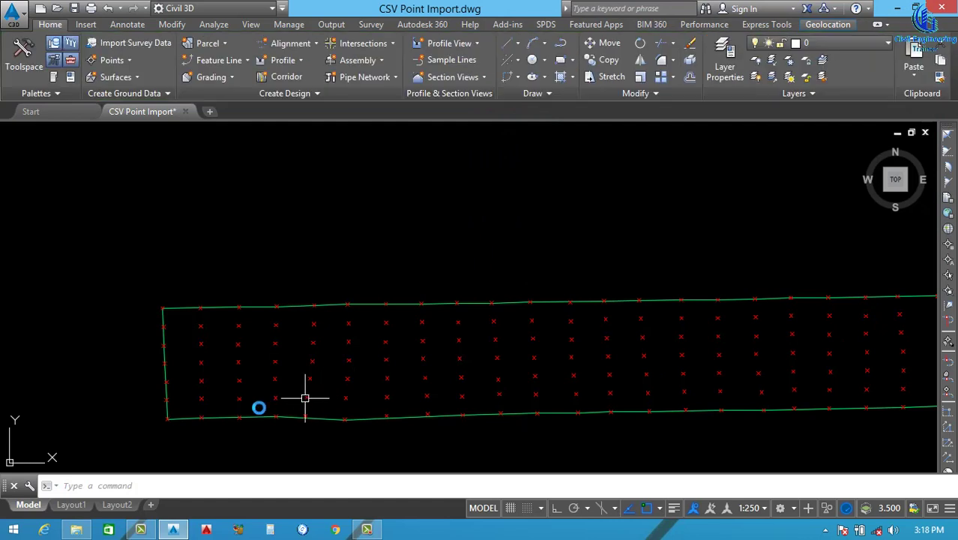
pyautogui.scroll(2, 188, 413)
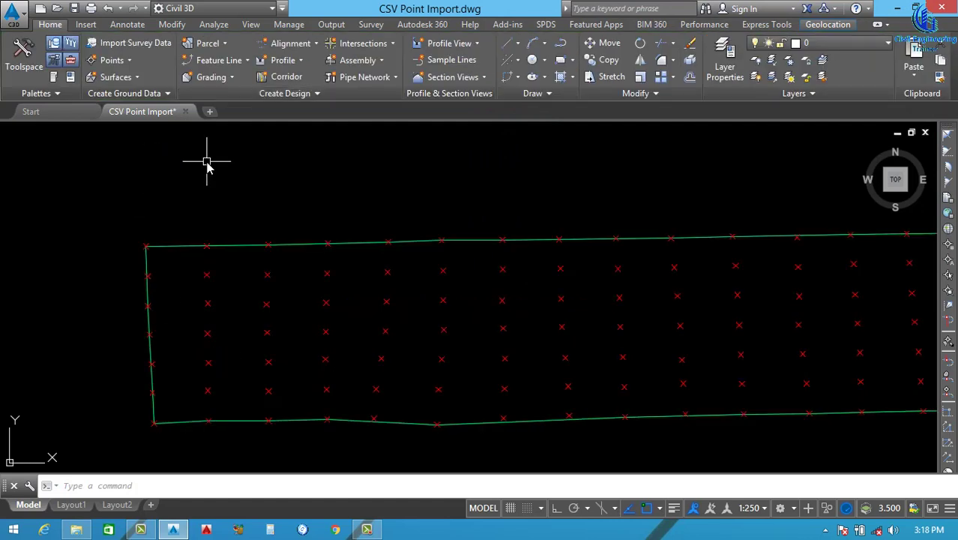
pyautogui.scroll(-3, 177, 186)
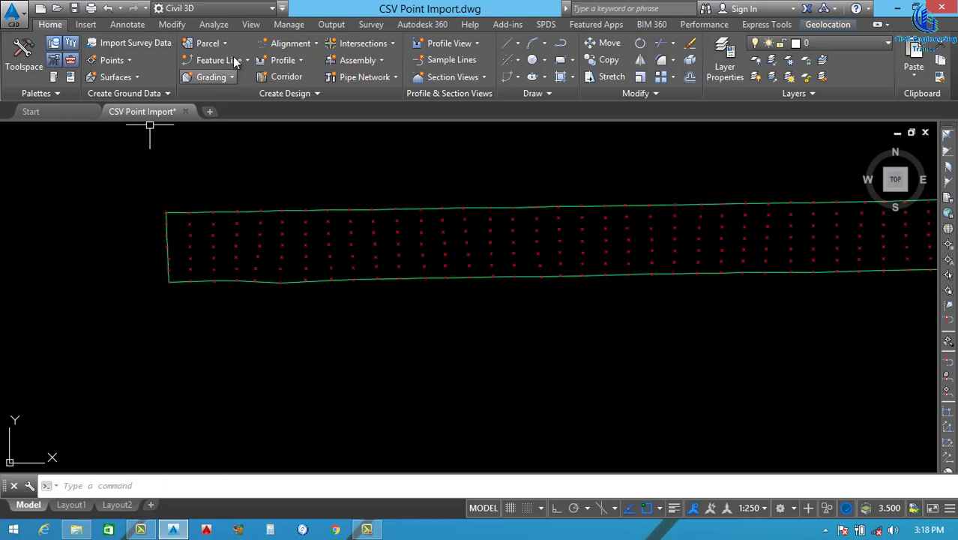
# Start a new alignment named Main Road using the Major and Minor only label set.
pyautogui.click(302, 43)
pyautogui.click(328, 66)
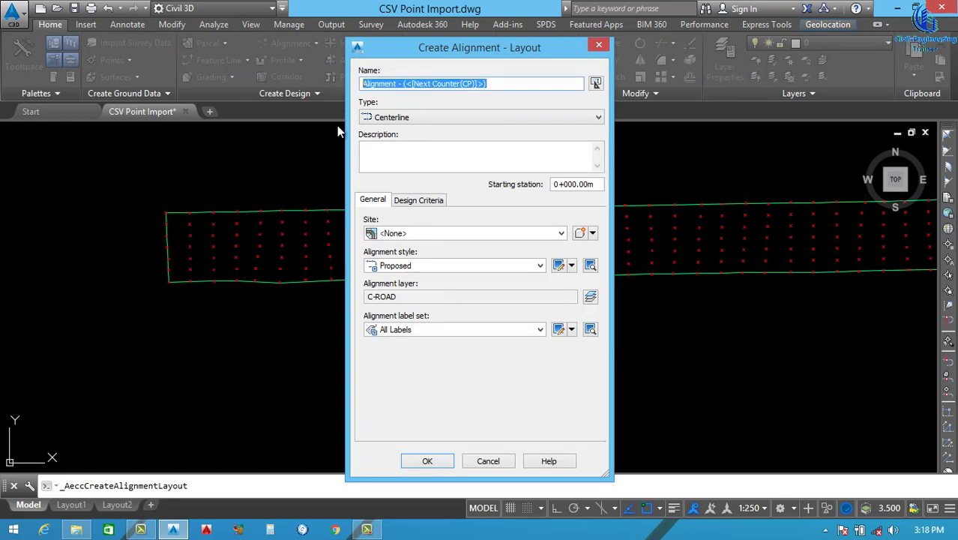
pyautogui.write('Main Ro')
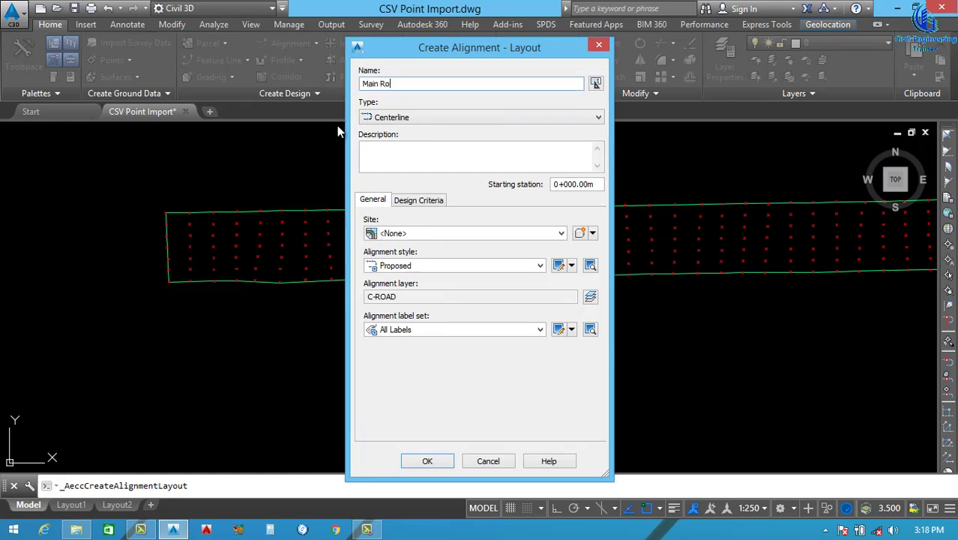
pyautogui.write('ad')
pyautogui.click(428, 334)
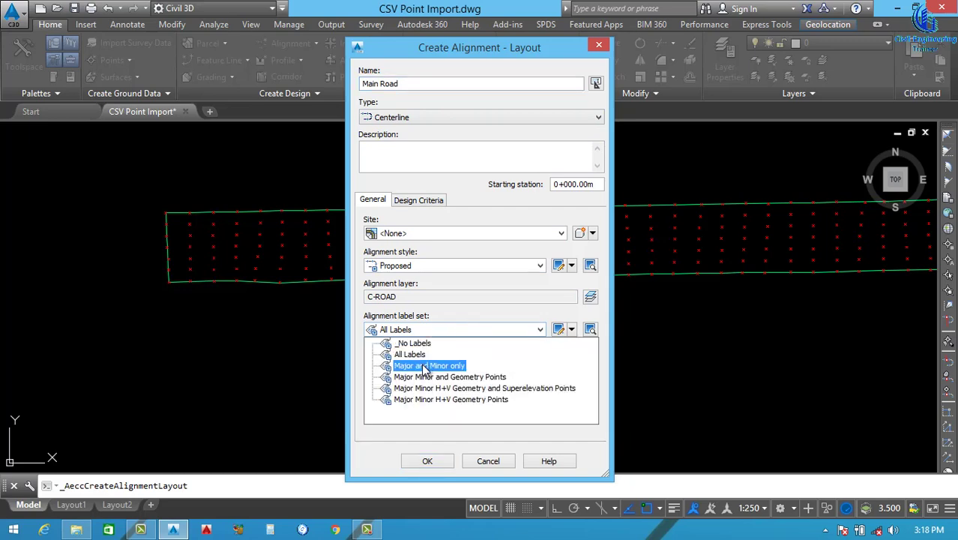
pyautogui.click(424, 366)
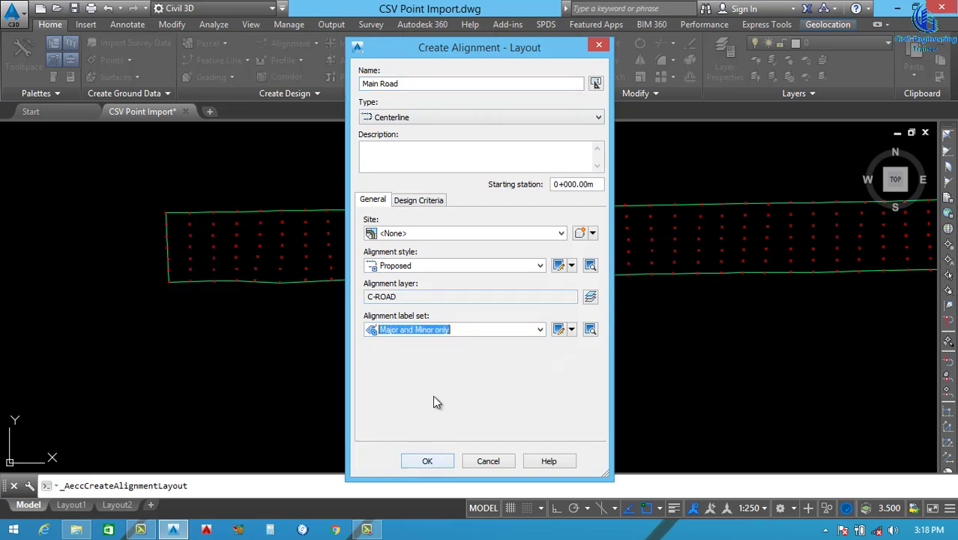
pyautogui.click(427, 461)
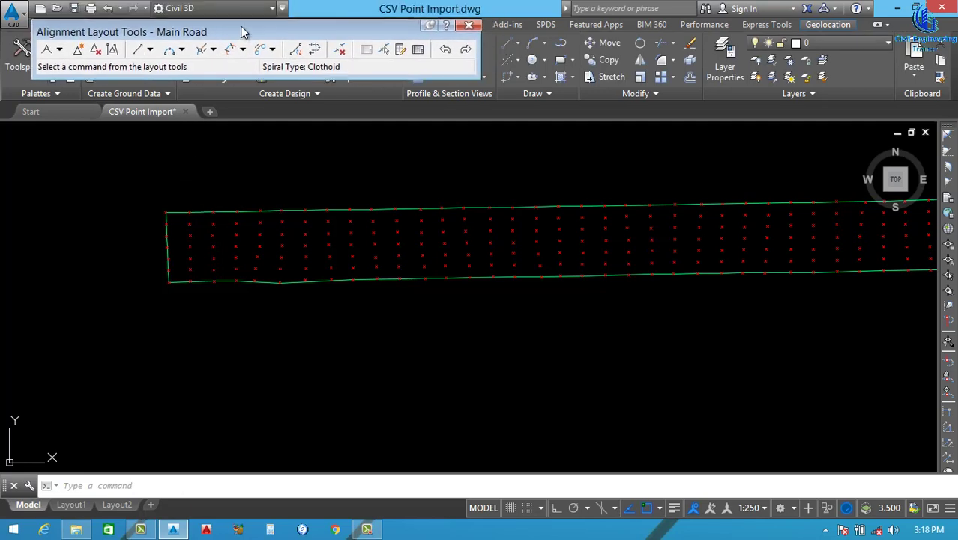
# Draw a tangent-only (no curves) alignment from the strip's left end to its right end.
pyautogui.click(64, 49)
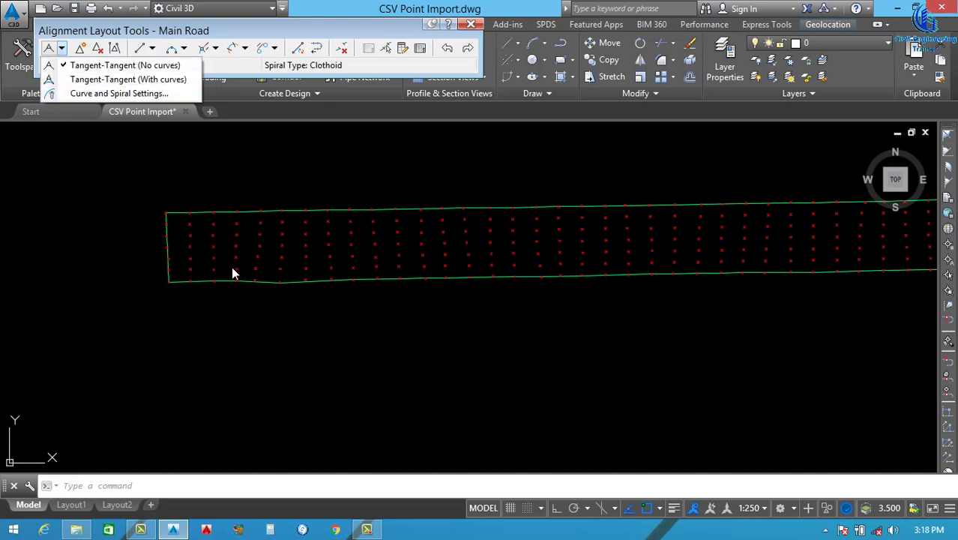
pyautogui.click(120, 66)
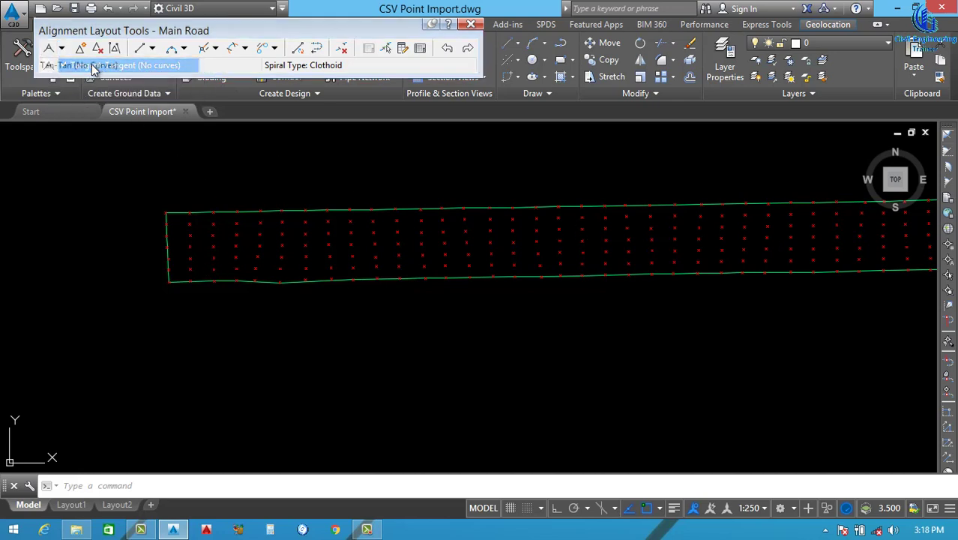
pyautogui.scroll(5, 166, 241)
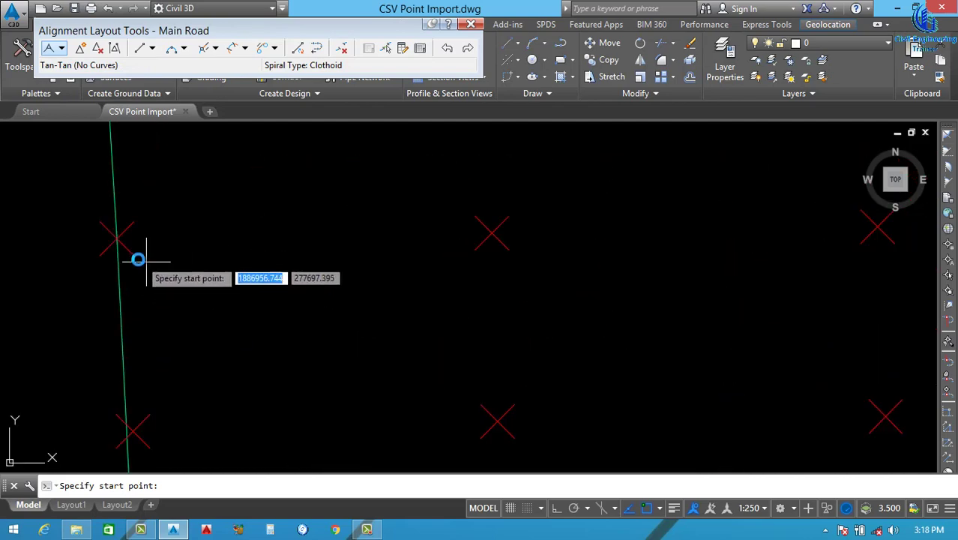
pyautogui.scroll(-2, 135, 256)
pyautogui.scroll(-3, 198, 295)
pyautogui.scroll(3, 195, 291)
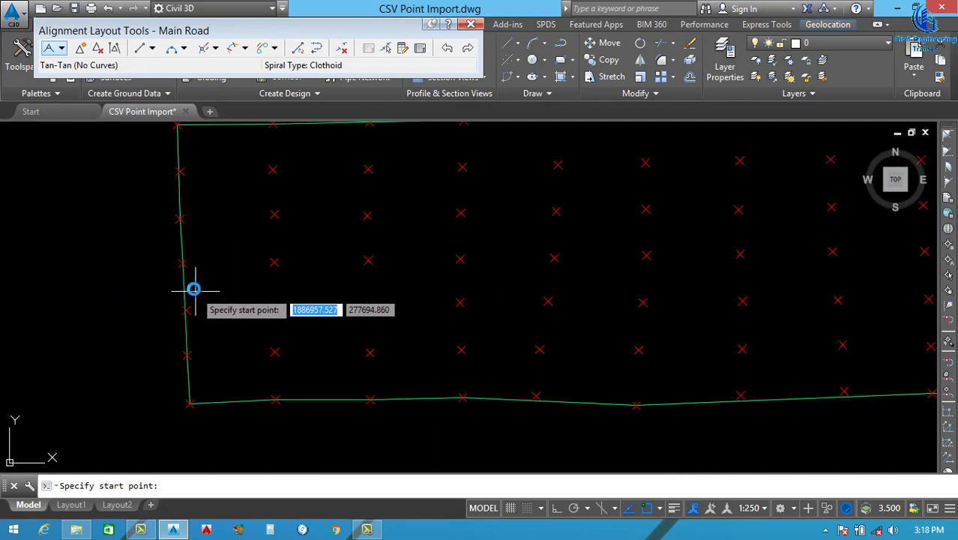
pyautogui.click(182, 268)
pyautogui.scroll(-4, 270, 269)
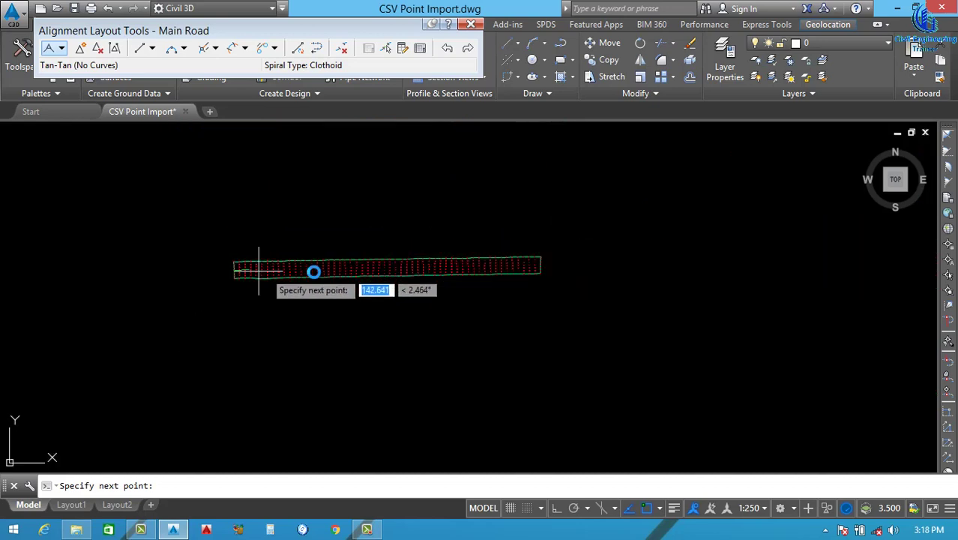
pyautogui.scroll(3, 569, 267)
pyautogui.scroll(4, 465, 253)
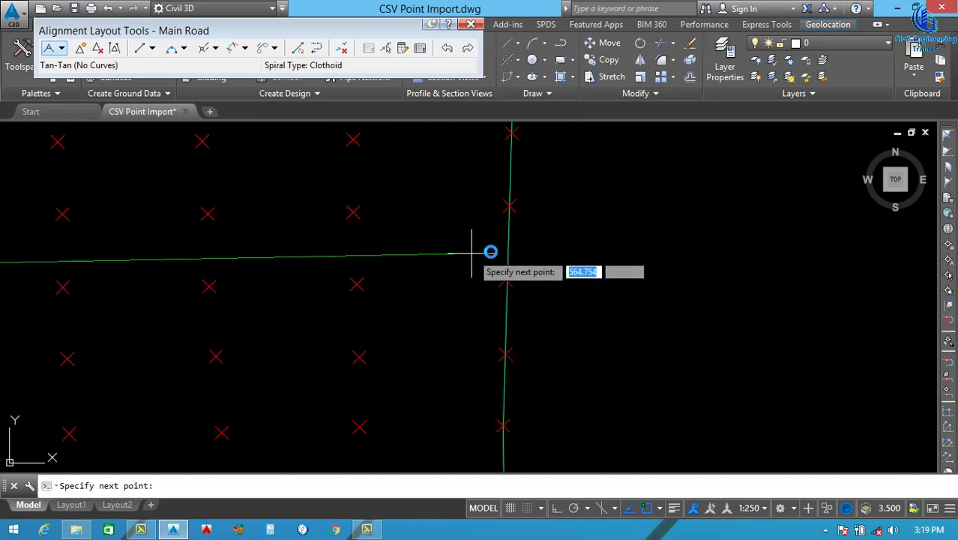
pyautogui.scroll(2, 510, 277)
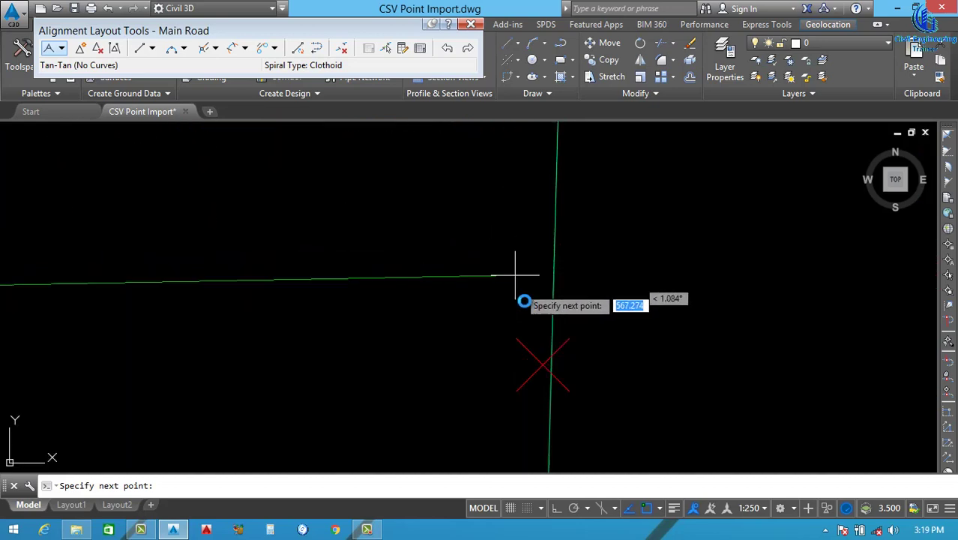
pyautogui.click(541, 364)
pyautogui.press('Return')
# Zoom along the strip to inspect the new Main Road alignment and its stations.
pyautogui.scroll(-3, 675, 300)
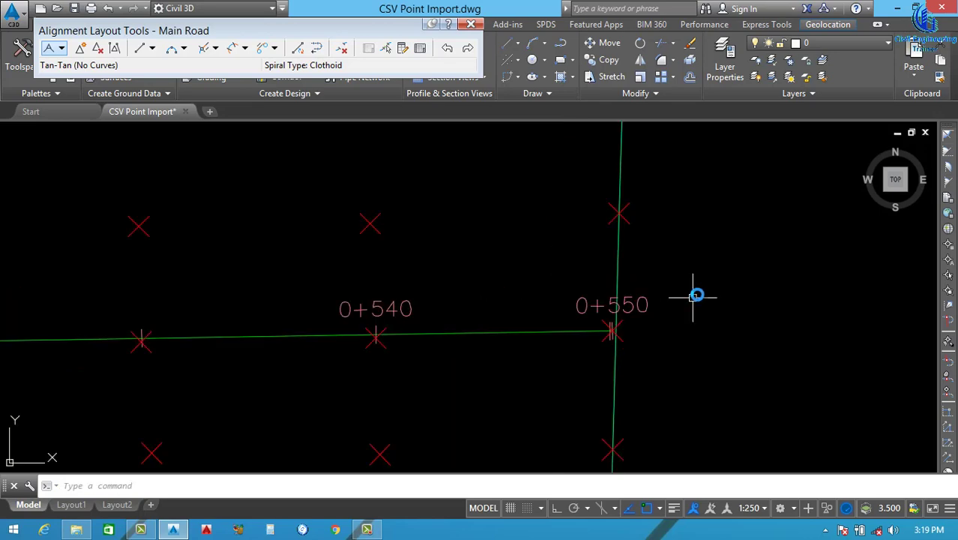
pyautogui.scroll(-2, 683, 298)
pyautogui.scroll(-4, 678, 300)
pyautogui.scroll(-2, 600, 319)
pyautogui.scroll(-2, 554, 325)
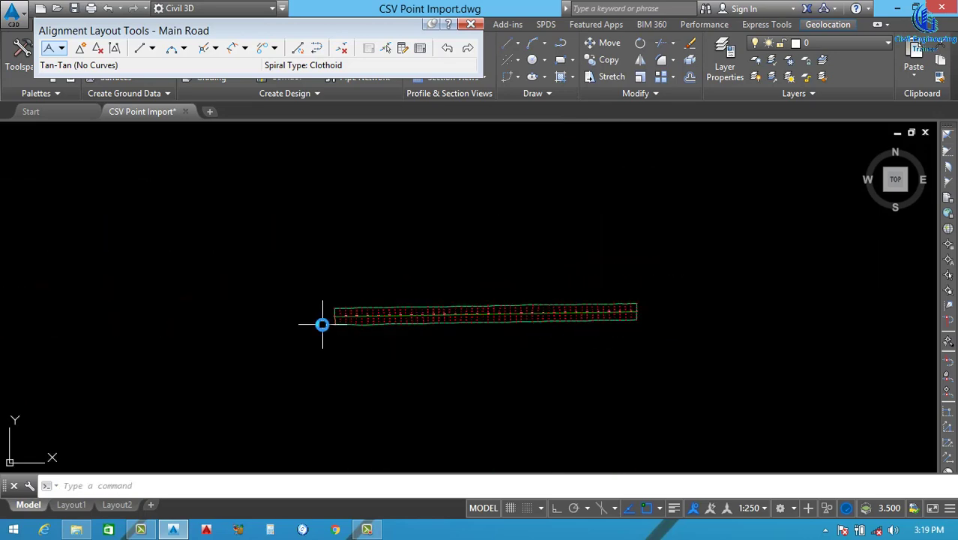
pyautogui.scroll(5, 365, 294)
pyautogui.scroll(5, 366, 294)
pyautogui.scroll(-2, 383, 319)
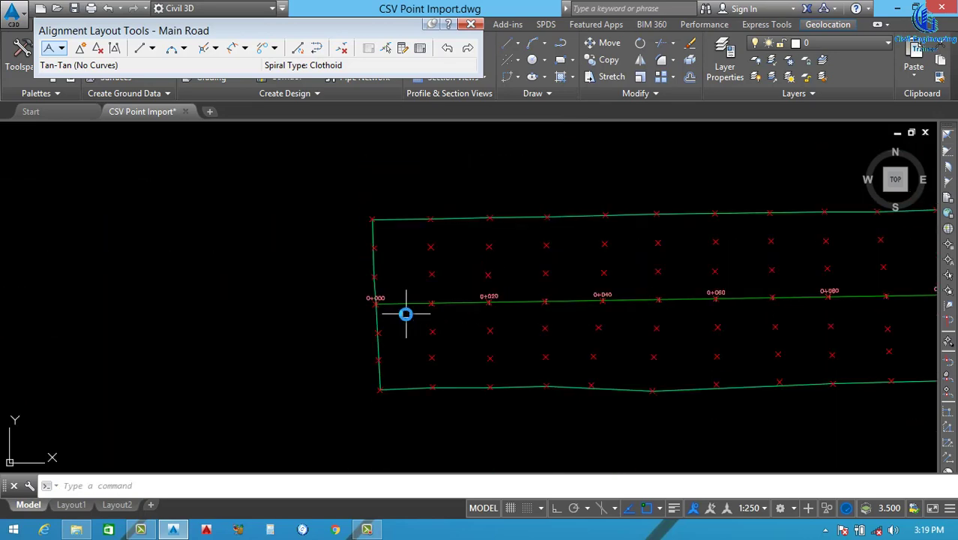
pyautogui.scroll(3, 404, 313)
pyautogui.click(484, 347)
pyautogui.click(446, 381)
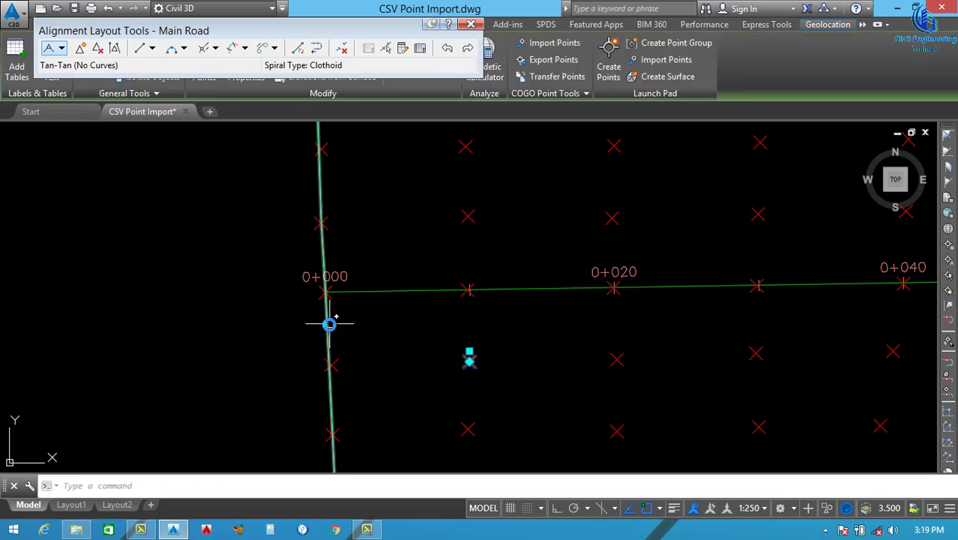
pyautogui.press('Escape')
# Set the Site Ngl Data point group's point style to <none> to hide the markers.
pyautogui.click(492, 338)
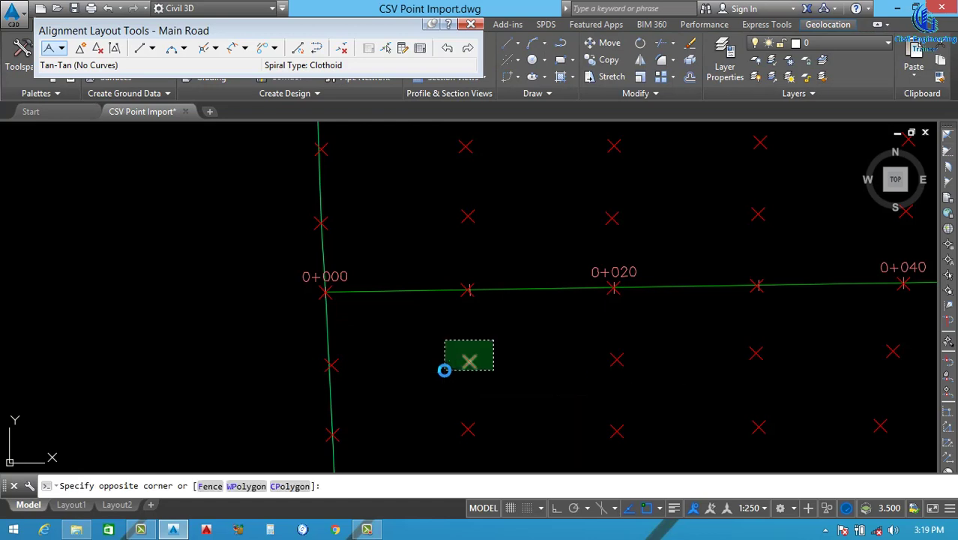
pyautogui.click(455, 363)
pyautogui.rightClick(467, 363)
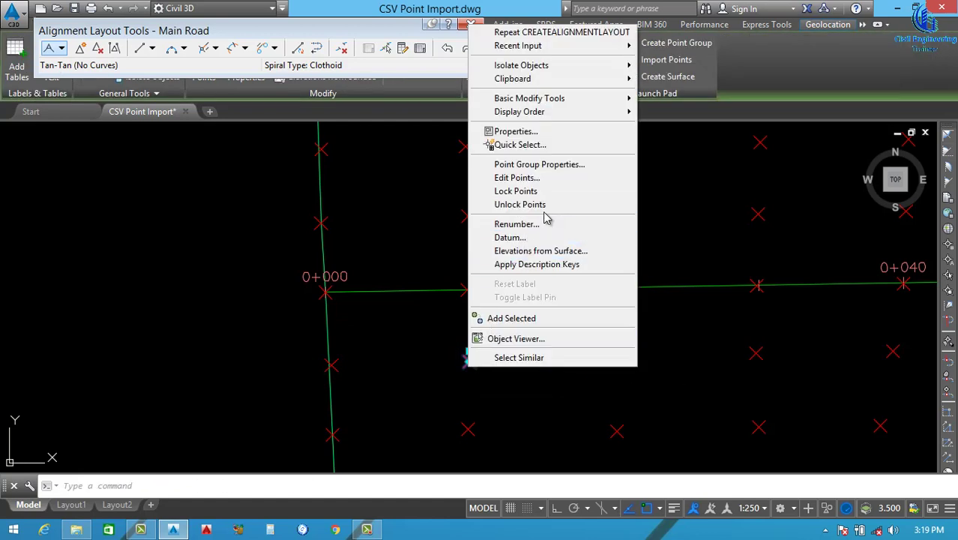
pyautogui.click(531, 165)
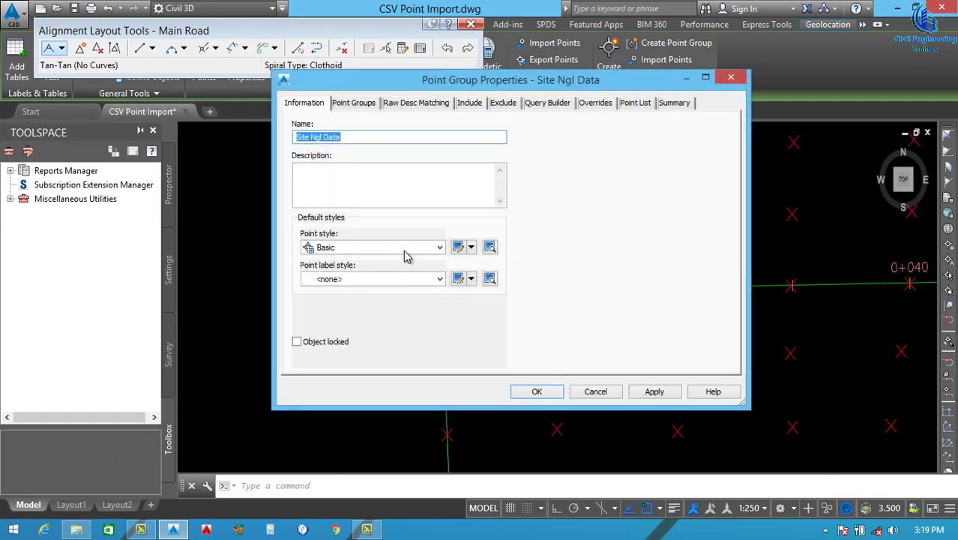
pyautogui.click(404, 252)
pyautogui.click(383, 256)
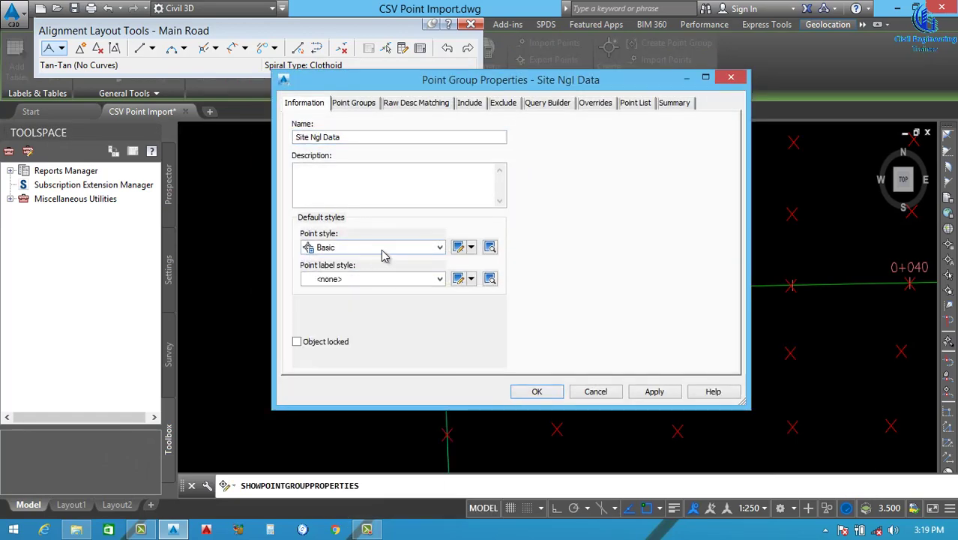
pyautogui.click(383, 256)
pyautogui.scroll(1, 383, 257)
pyautogui.click(378, 258)
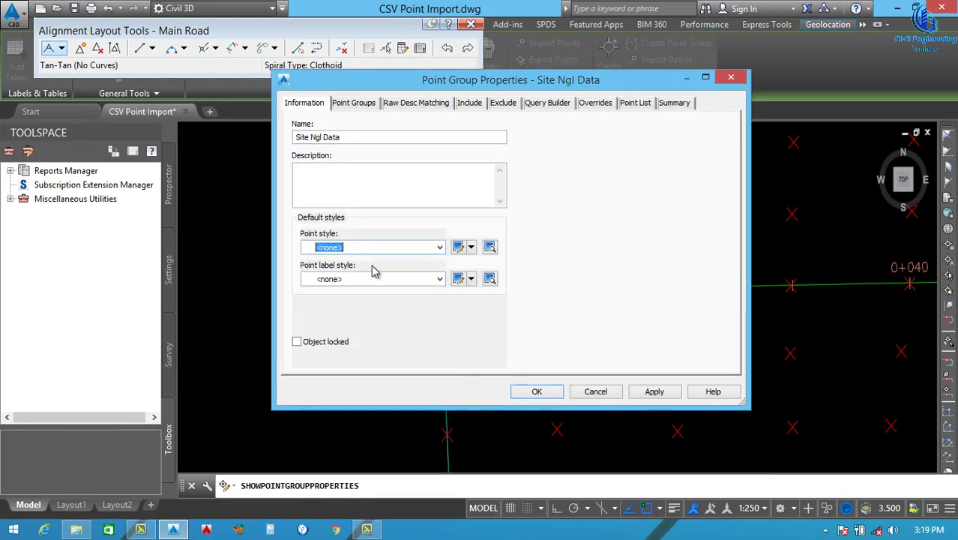
pyautogui.click(654, 391)
pyautogui.click(537, 391)
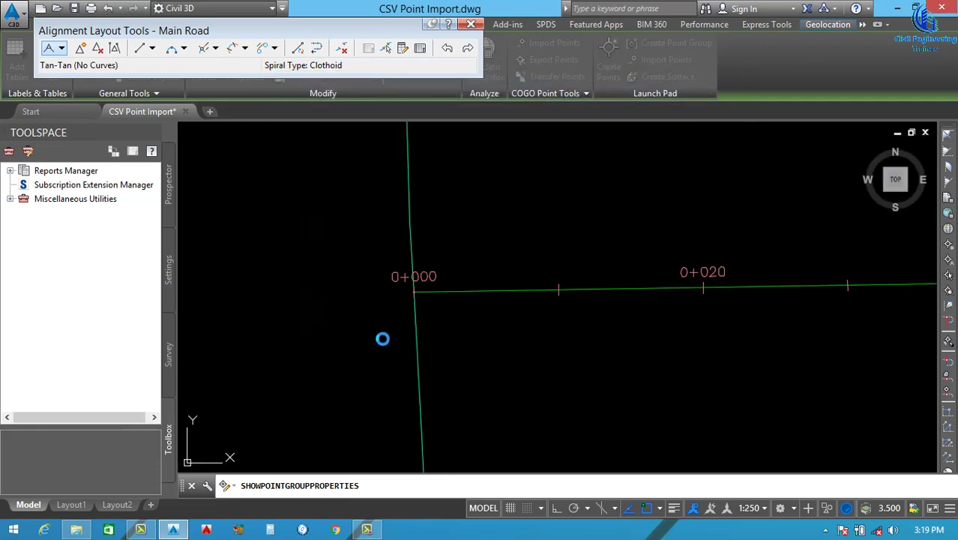
pyautogui.scroll(-2, 352, 333)
pyautogui.scroll(-6, 359, 342)
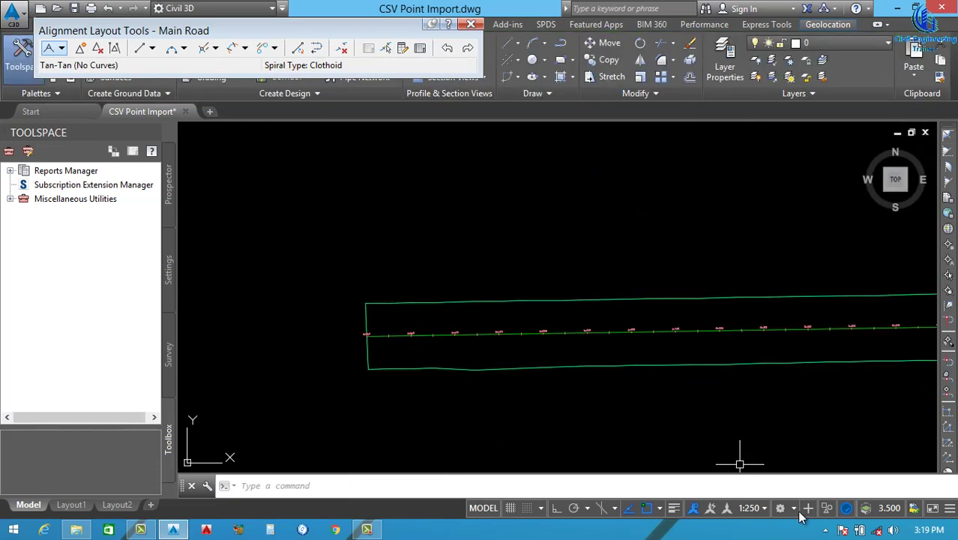
# Set the annotation scale to 1:750.
pyautogui.click(765, 509)
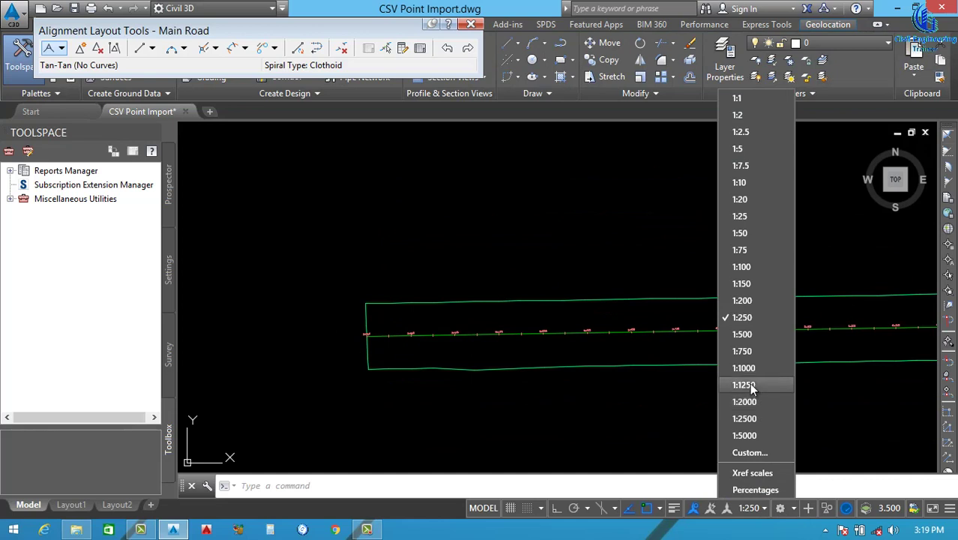
pyautogui.click(742, 351)
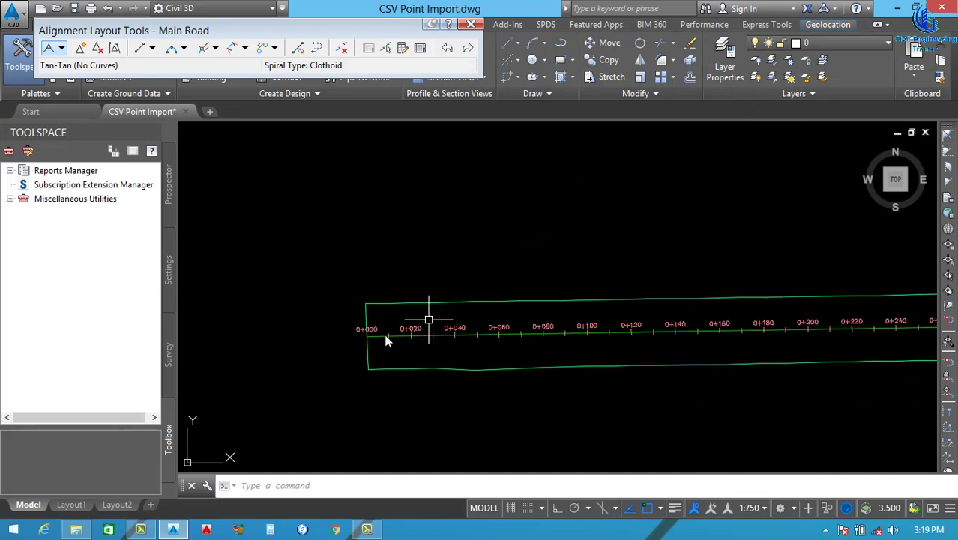
pyautogui.scroll(2, 358, 341)
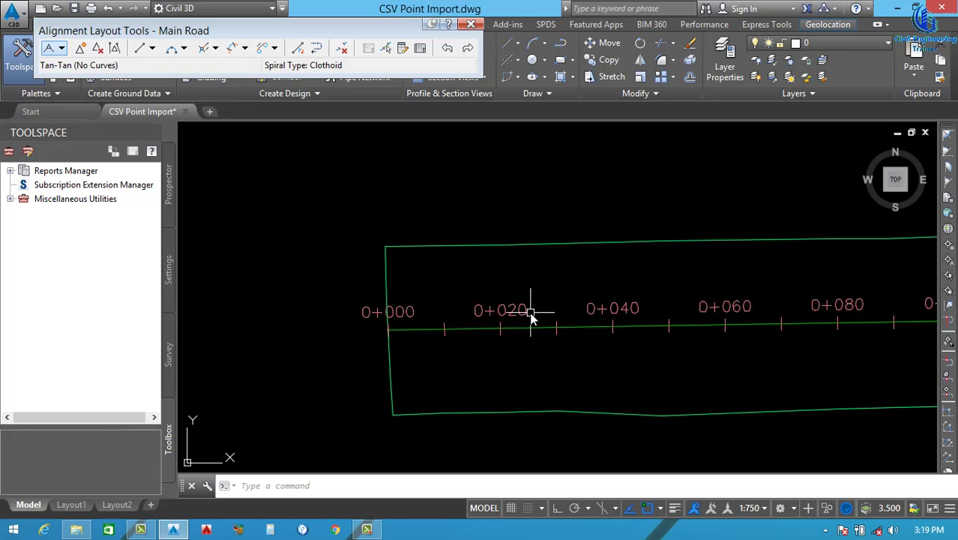
# Change the Standard text style font to Arial, set it current and save the change.
pyautogui.press('Escape')
pyautogui.click(470, 196)
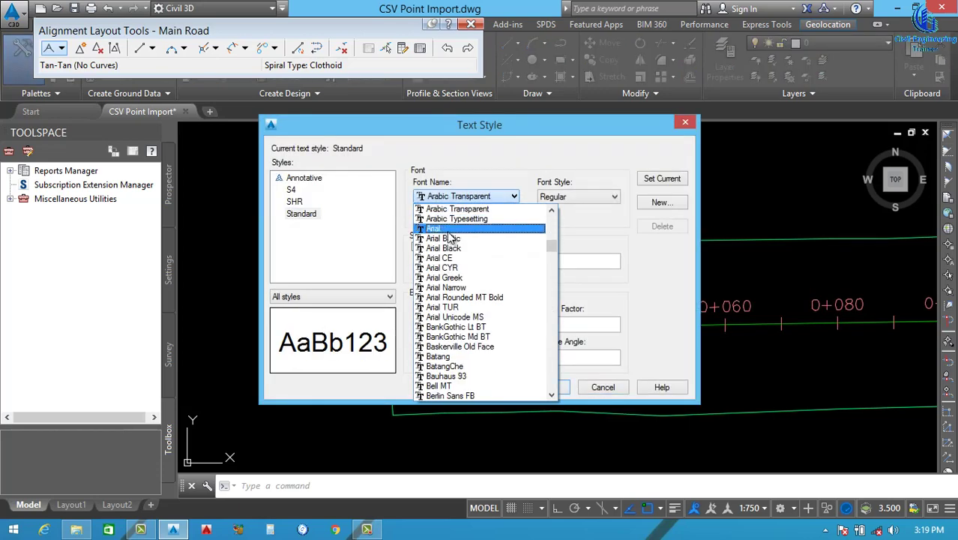
pyautogui.click(449, 228)
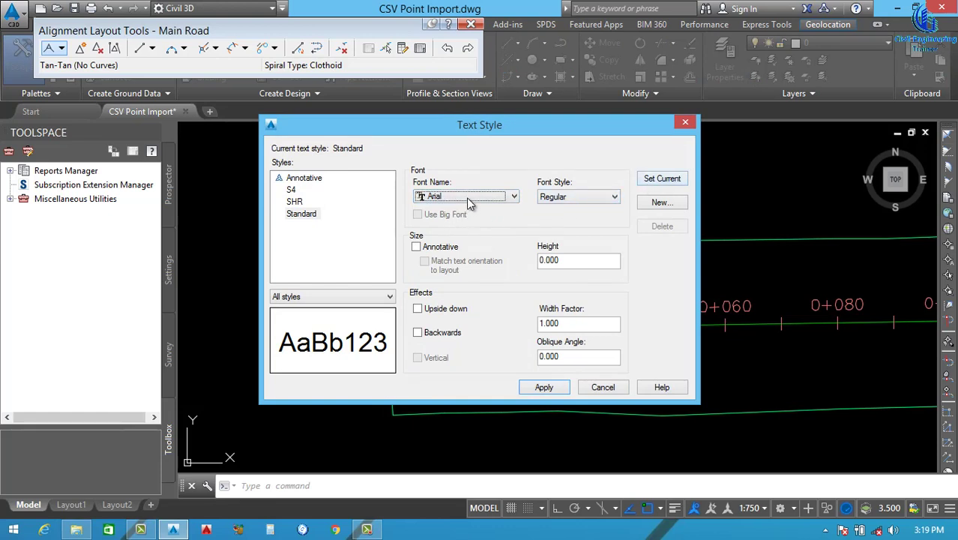
pyautogui.click(662, 178)
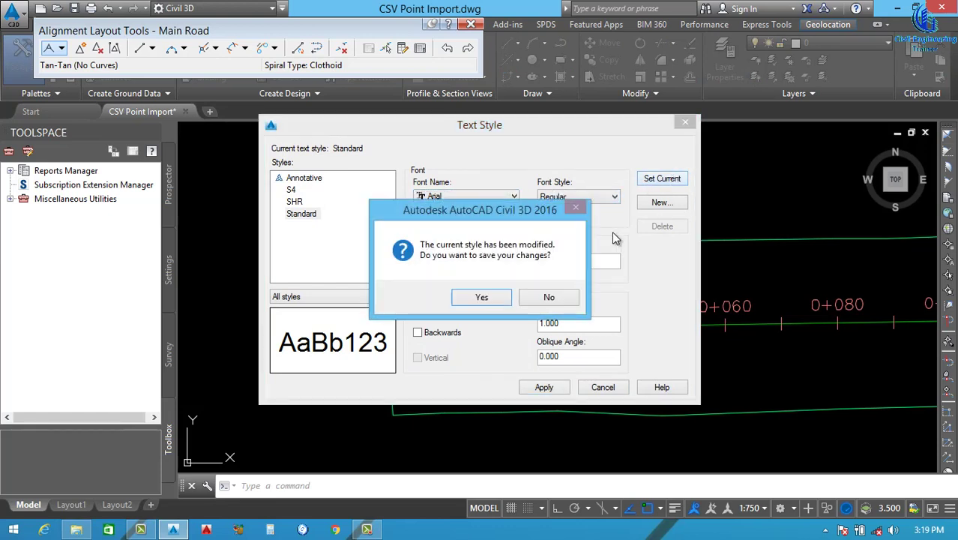
pyautogui.click(484, 298)
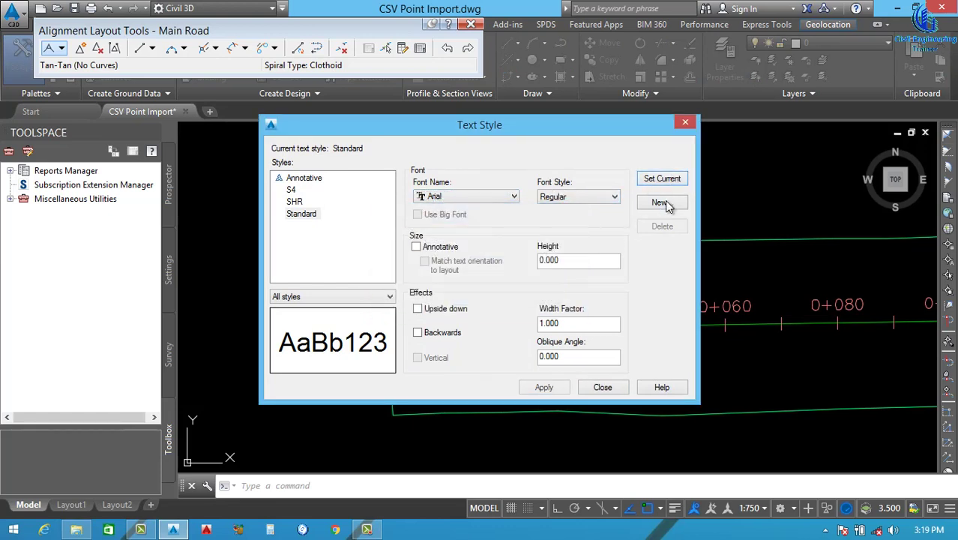
pyautogui.click(603, 387)
pyautogui.scroll(2, 390, 330)
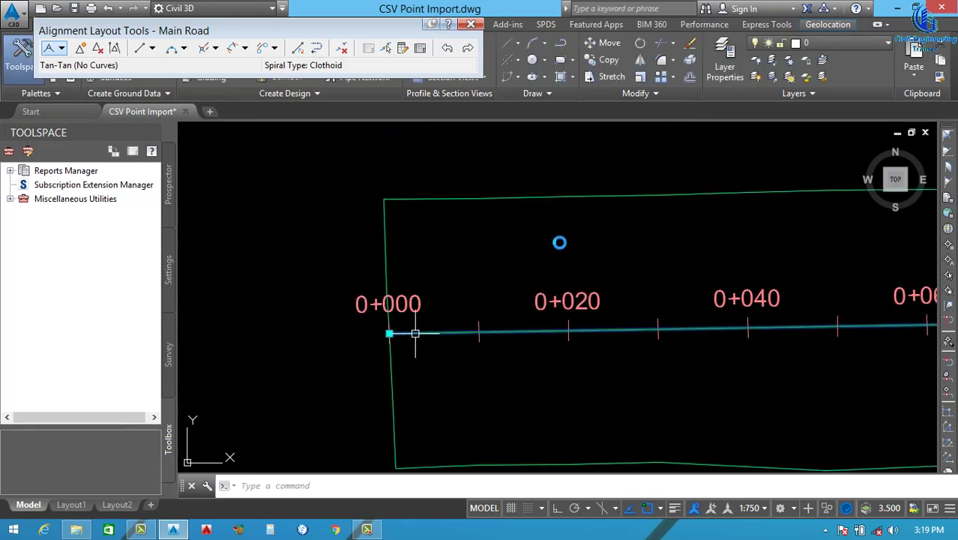
# Set Main Road's major station increment to 50 with the Perpendicular with Tick label style.
pyautogui.rightClick(548, 308)
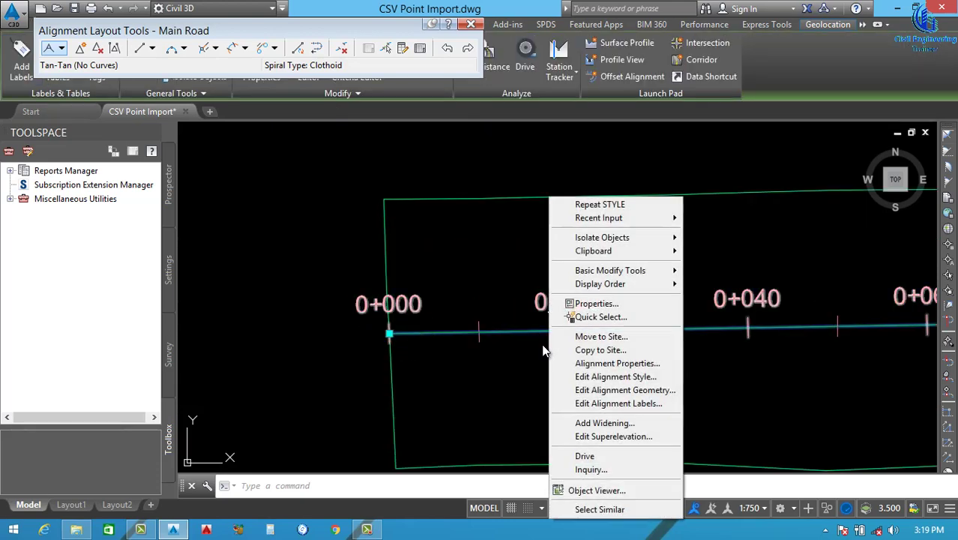
pyautogui.click(606, 404)
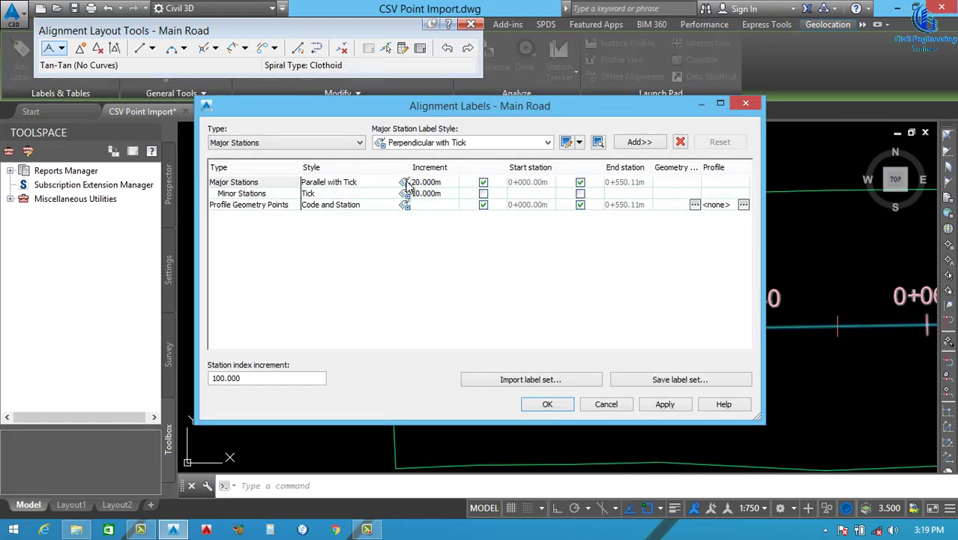
pyautogui.doubleClick(432, 182)
pyautogui.write('50')
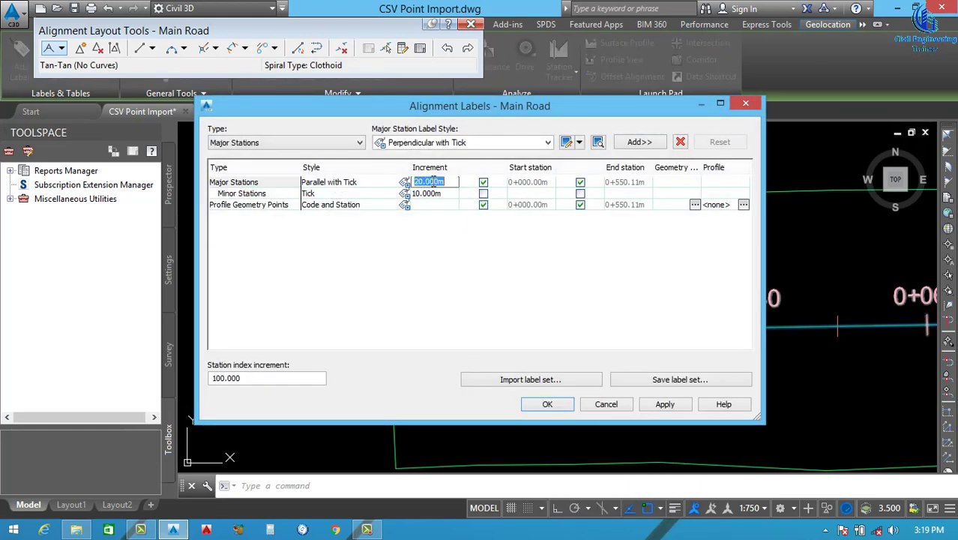
pyautogui.click(367, 184)
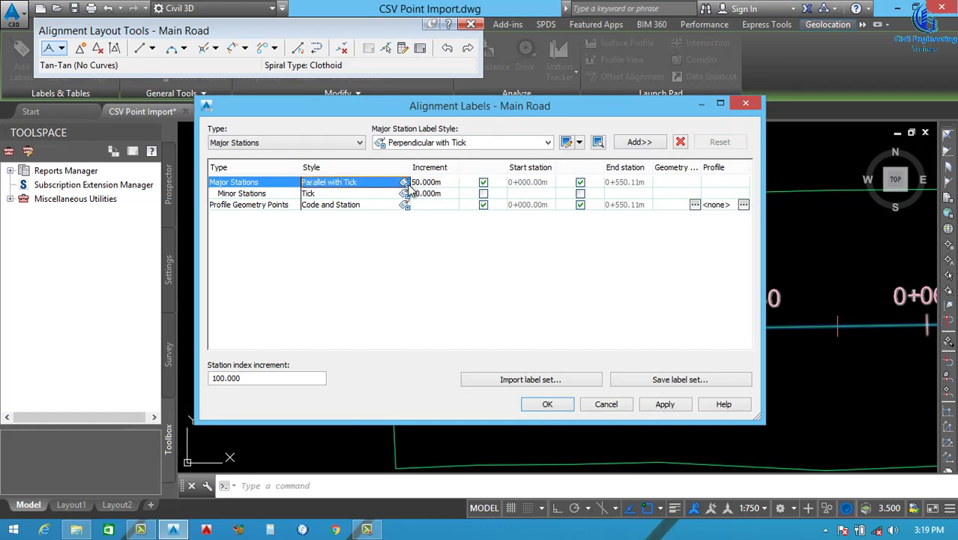
pyautogui.click(405, 183)
pyautogui.click(431, 180)
pyautogui.click(439, 216)
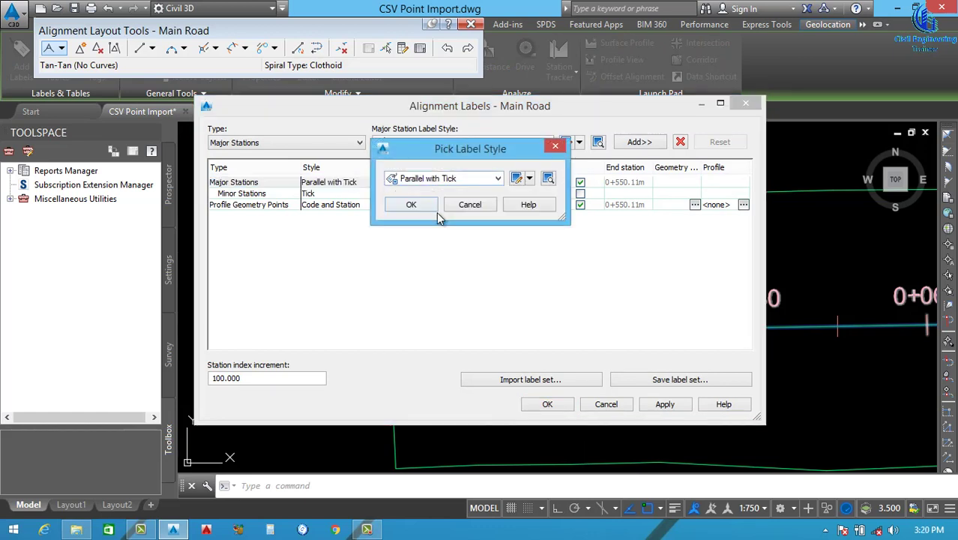
pyautogui.click(411, 205)
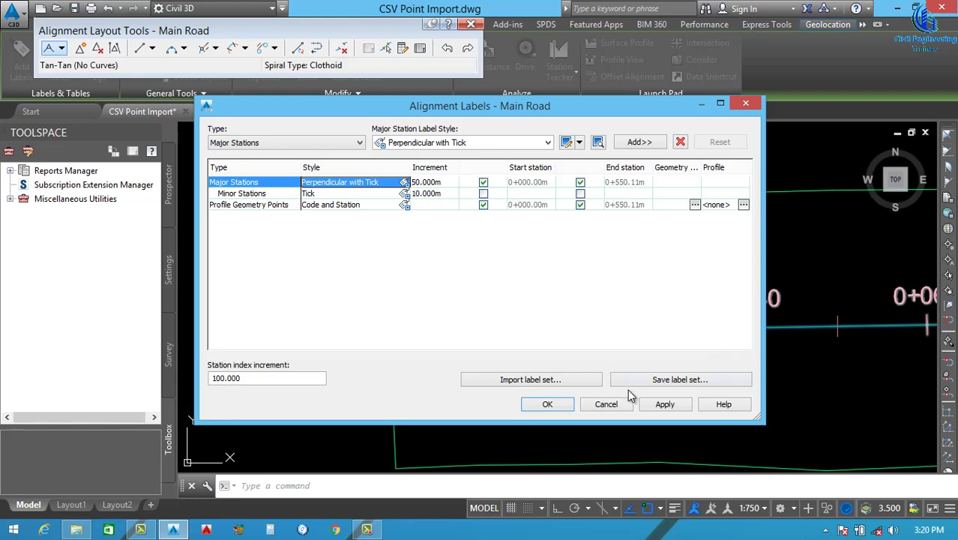
pyautogui.click(665, 404)
pyautogui.click(548, 405)
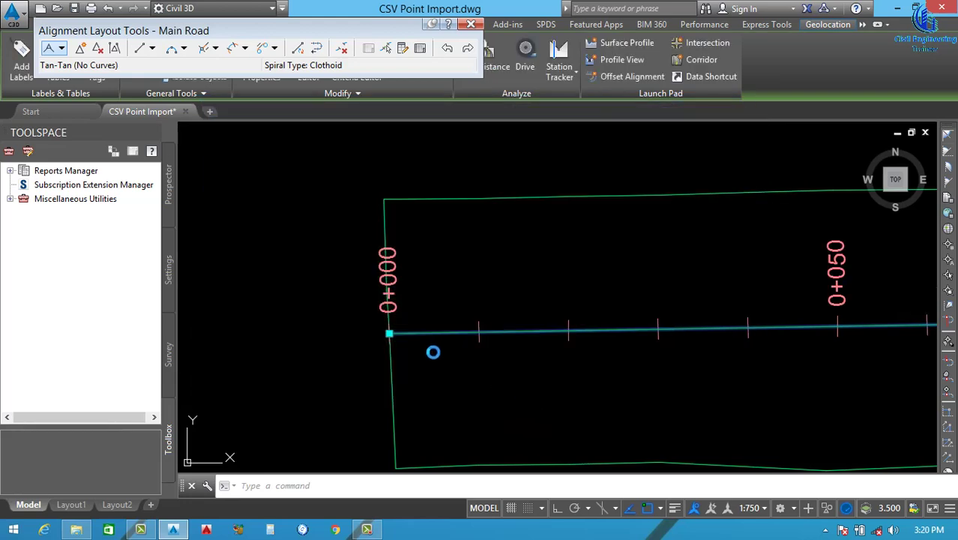
# Stretch Main Road's start grip to the surface boundary's left edge at station 0+000.
pyautogui.scroll(-3, 353, 319)
pyautogui.scroll(-3, 395, 337)
pyautogui.press('Escape')
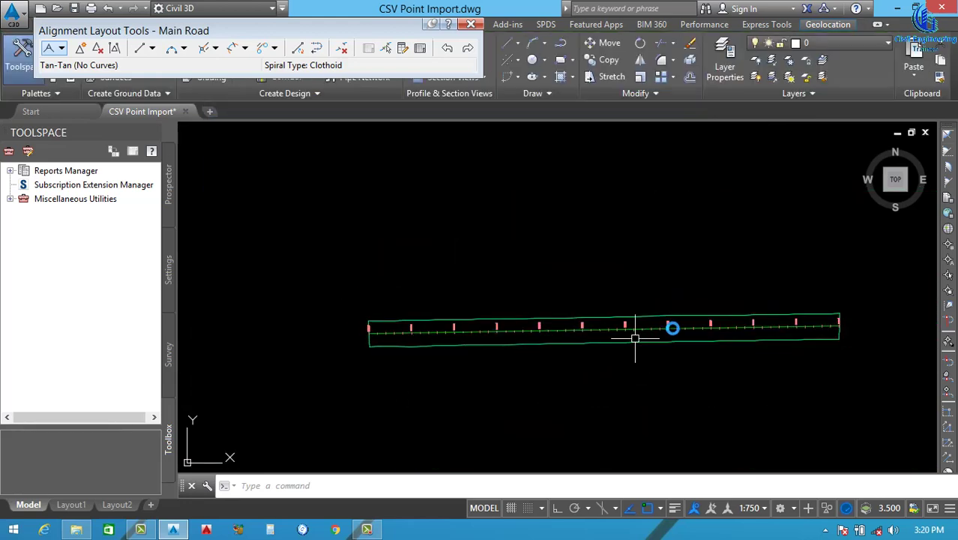
pyautogui.scroll(4, 370, 333)
pyautogui.scroll(2, 352, 337)
pyautogui.scroll(2, 352, 341)
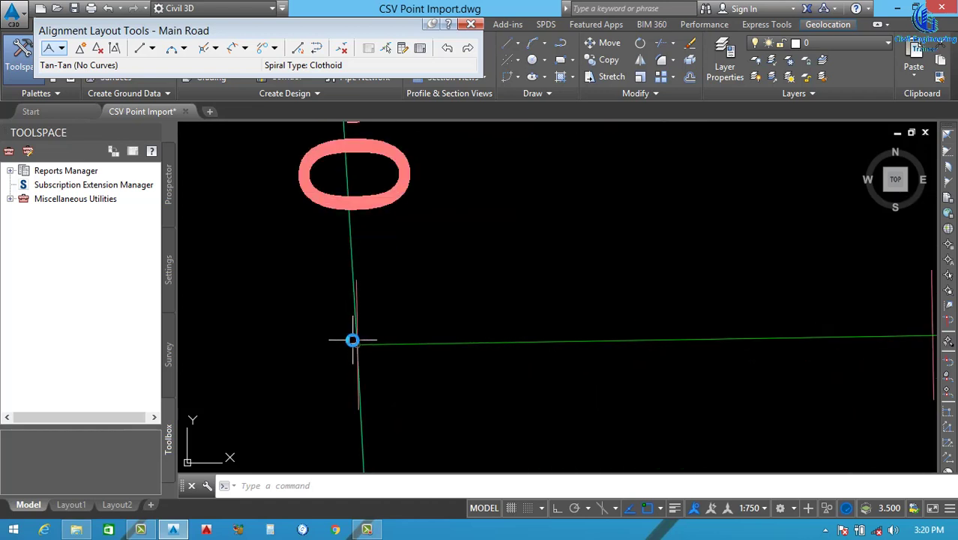
pyautogui.scroll(2, 388, 335)
pyautogui.scroll(1, 365, 325)
pyautogui.click(365, 325)
pyautogui.click(311, 359)
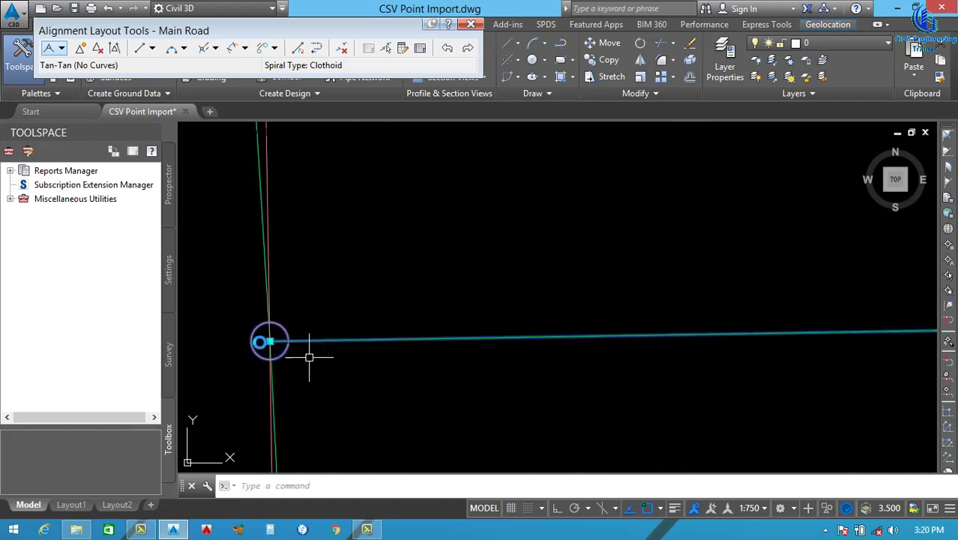
pyautogui.click(268, 338)
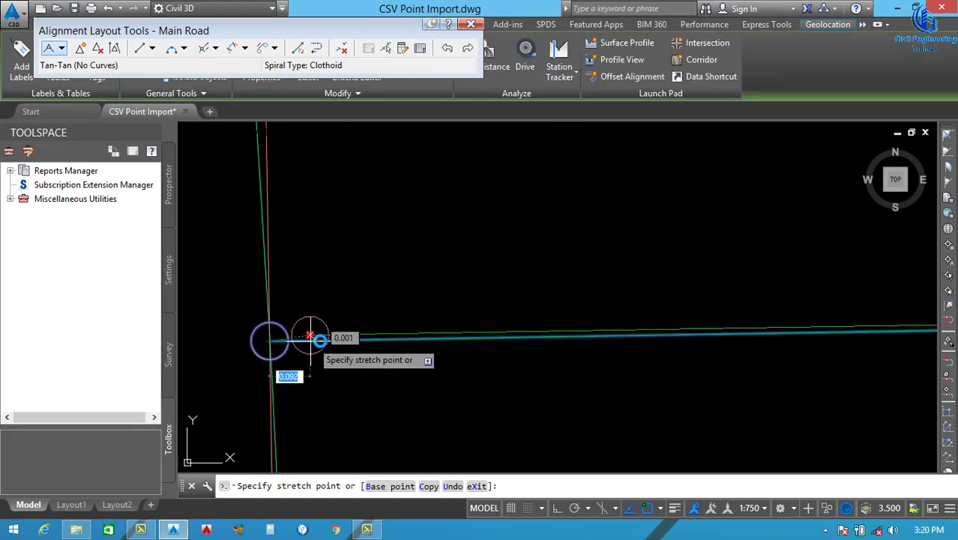
pyautogui.click(323, 339)
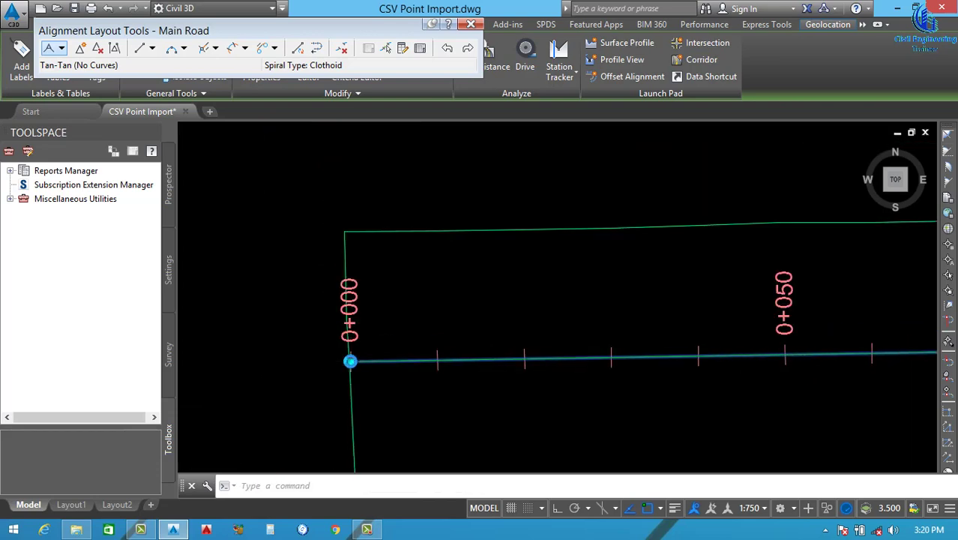
pyautogui.scroll(-5, 353, 356)
pyautogui.press('Escape')
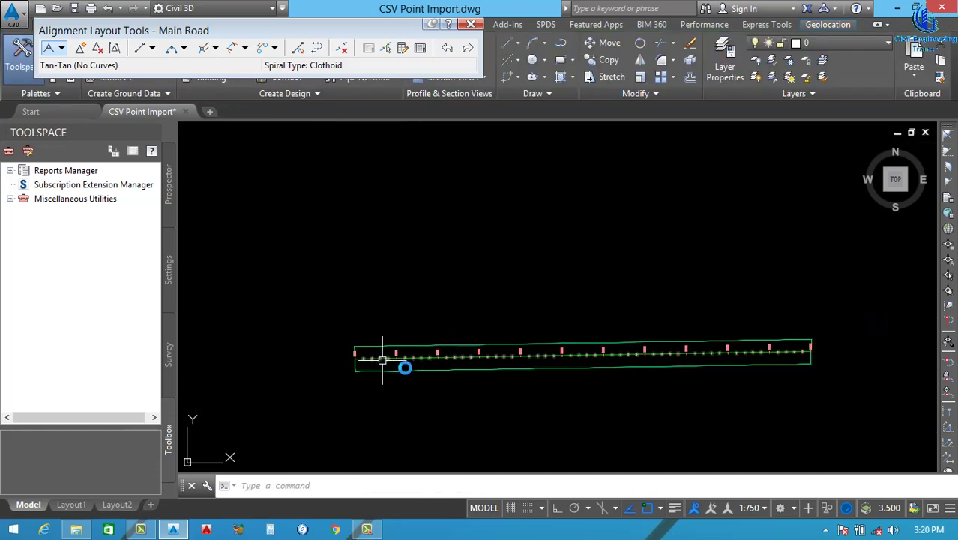
pyautogui.scroll(4, 413, 366)
pyautogui.scroll(3, 306, 347)
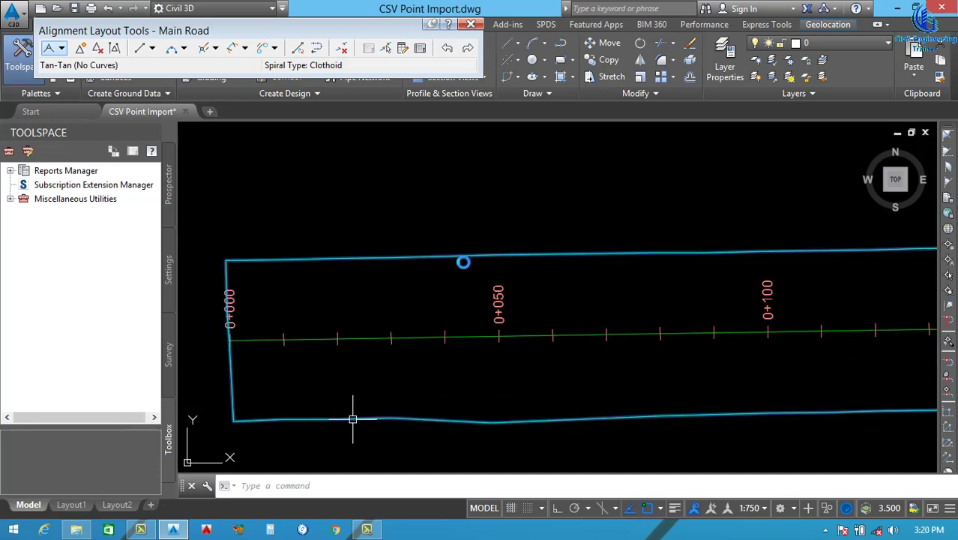
# Change the NGl Surface style's border colour to magenta (after trying yellow) and apply it.
pyautogui.click(464, 258)
pyautogui.rightClick(505, 237)
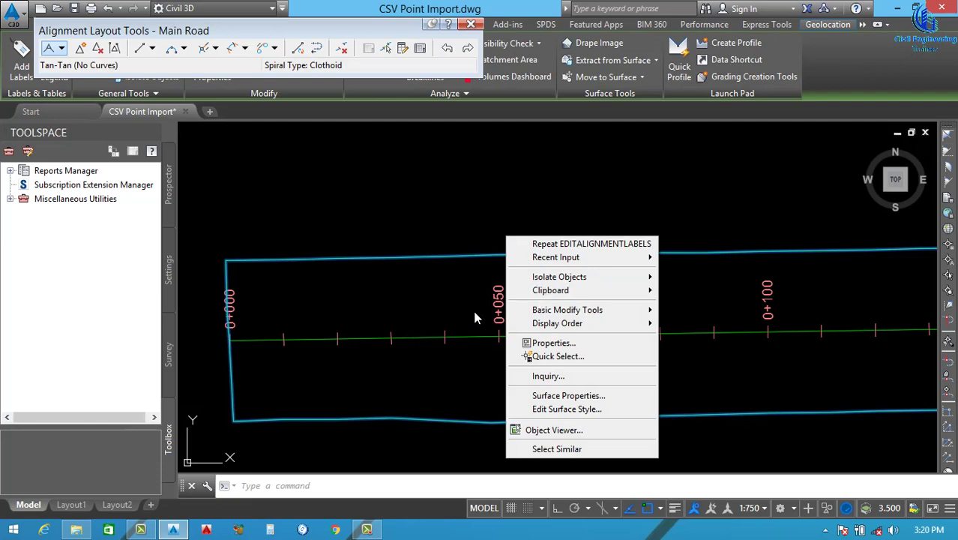
pyautogui.click(564, 409)
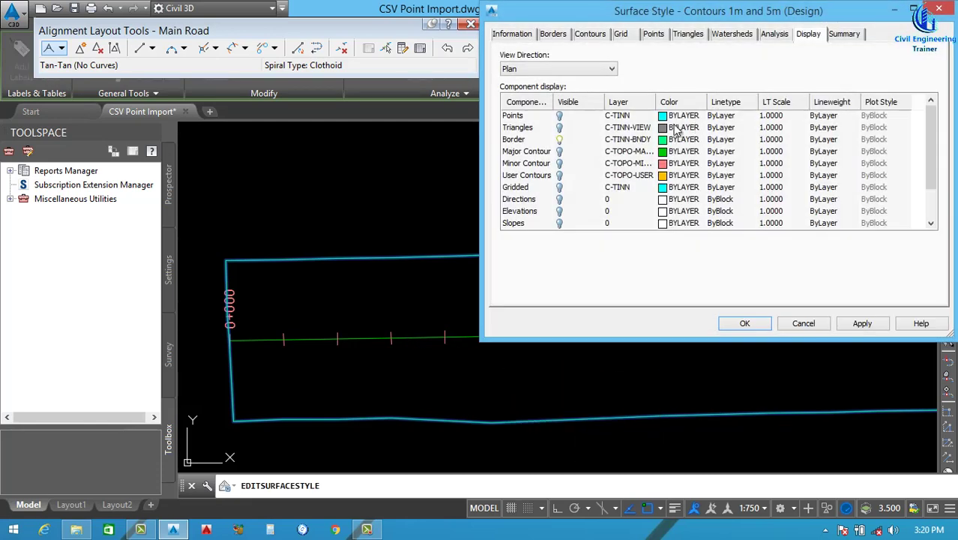
pyautogui.click(672, 145)
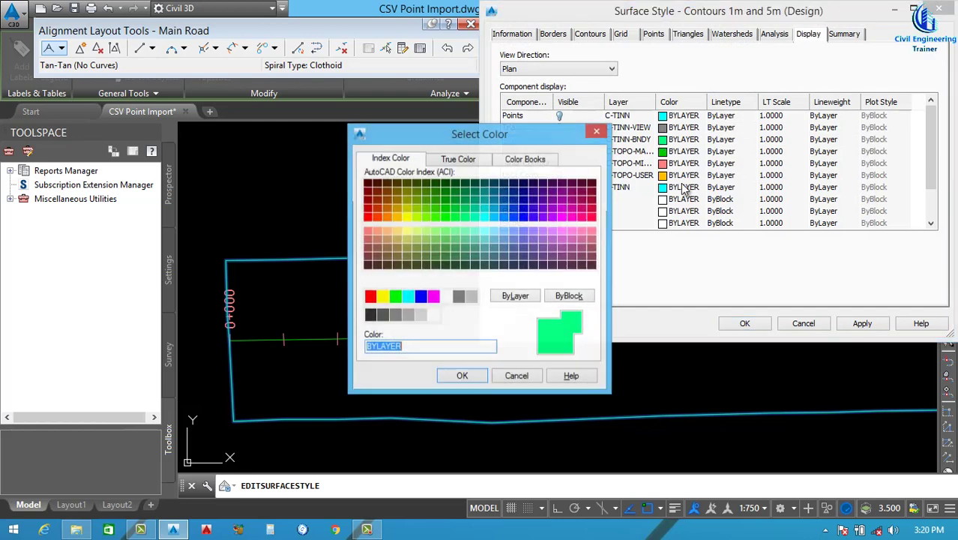
pyautogui.click(383, 299)
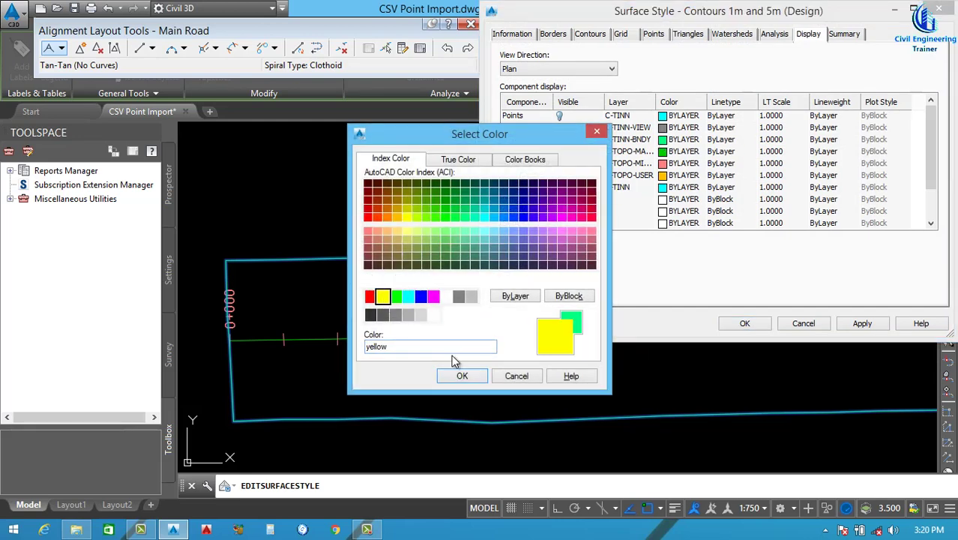
pyautogui.click(461, 377)
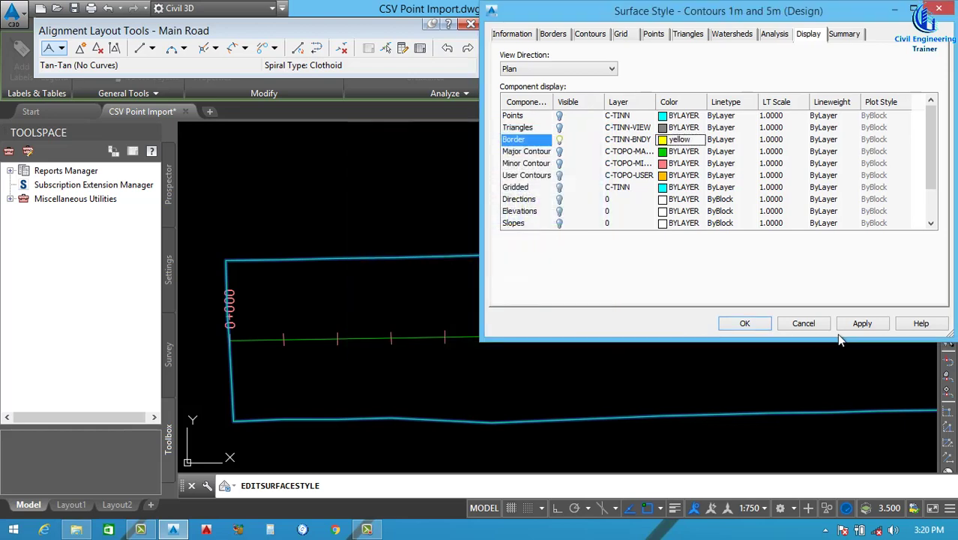
pyautogui.click(860, 325)
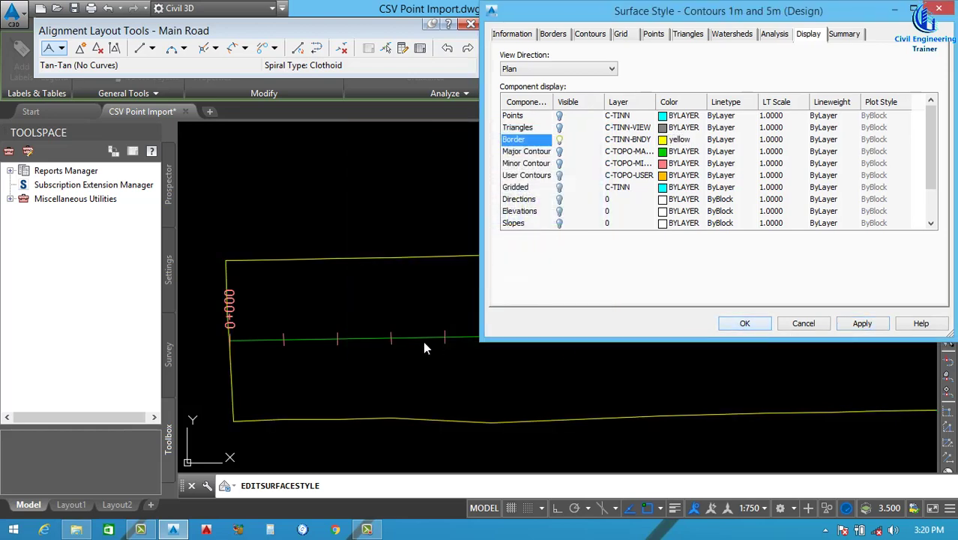
pyautogui.click(668, 143)
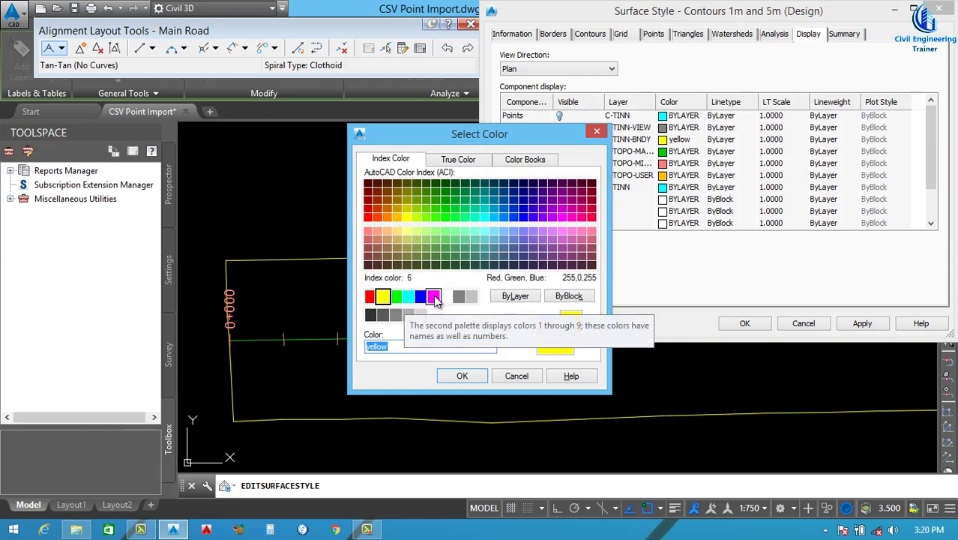
pyautogui.click(435, 298)
pyautogui.click(460, 375)
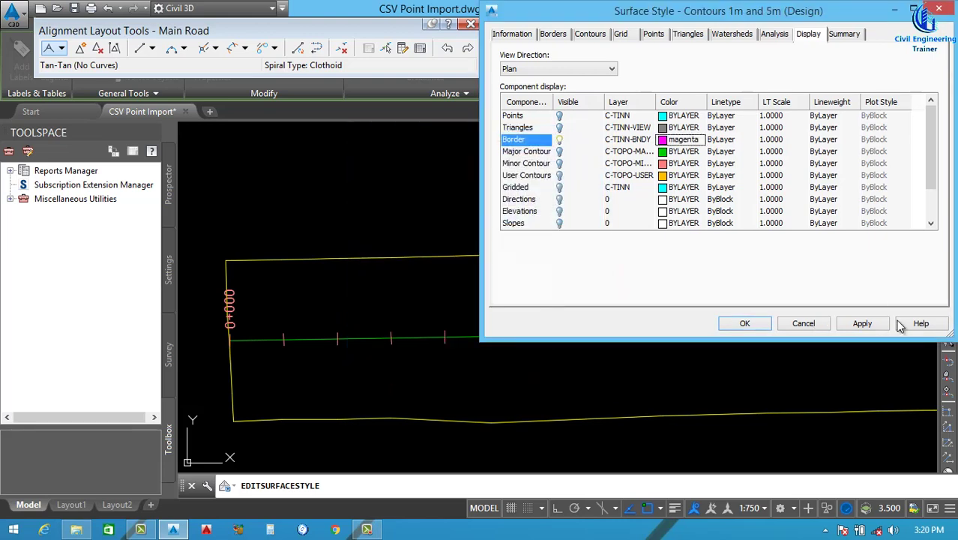
pyautogui.click(862, 323)
pyautogui.click(741, 324)
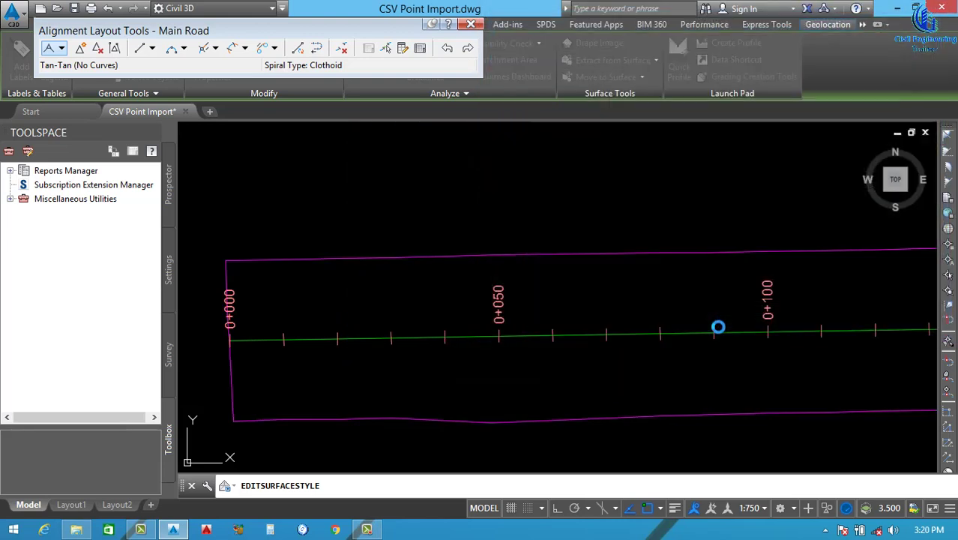
# Close the Toolspace palette and the alignment layout tools.
pyautogui.scroll(-5, 363, 332)
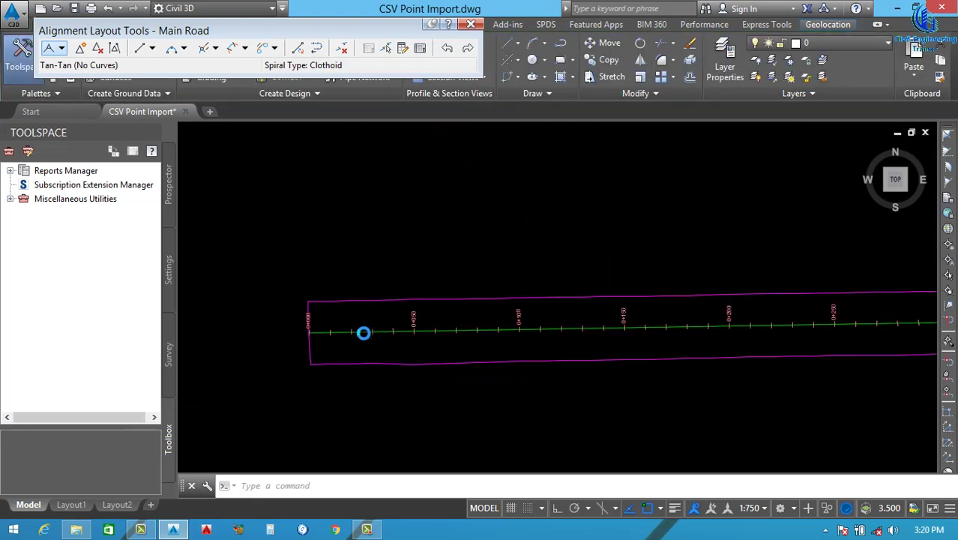
pyautogui.scroll(-3, 346, 332)
pyautogui.scroll(-2, 375, 334)
pyautogui.scroll(2, 402, 337)
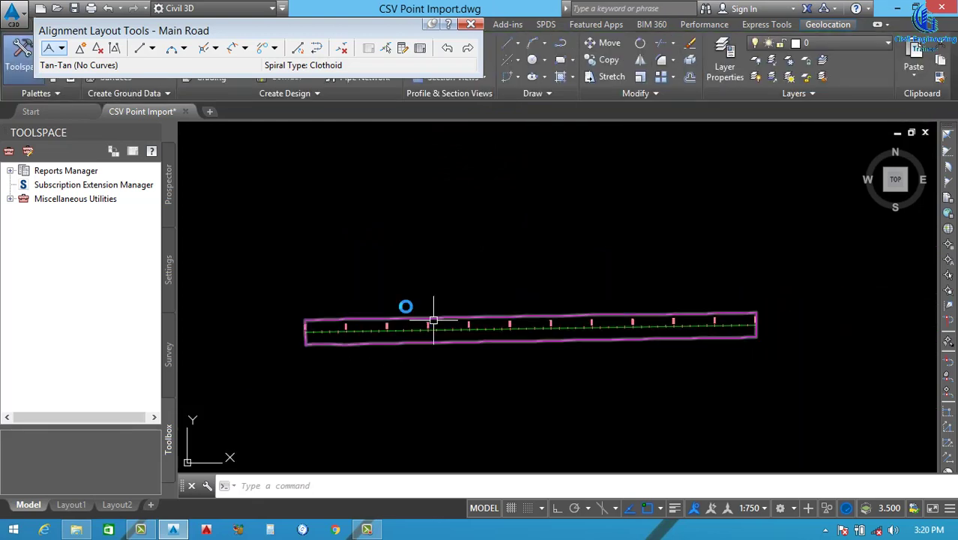
pyautogui.click(154, 130)
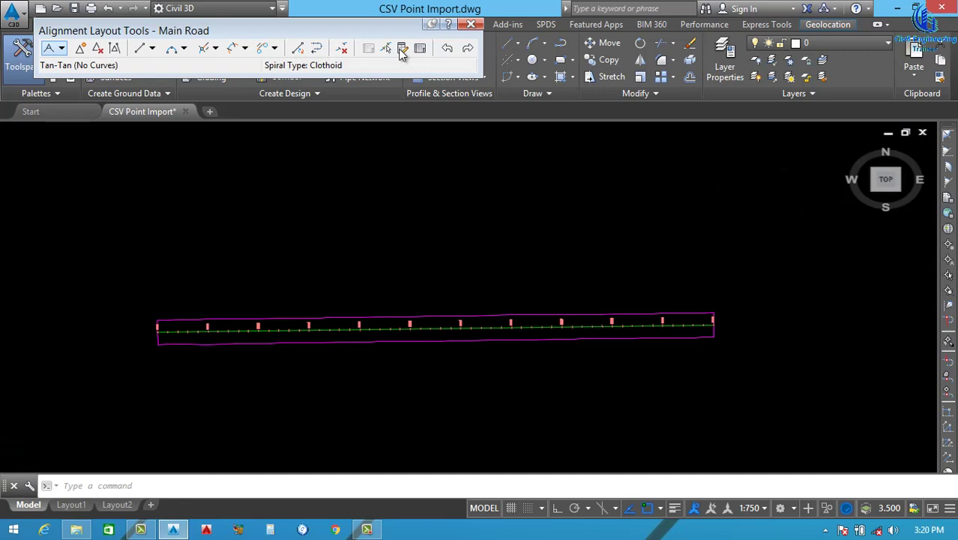
pyautogui.click(471, 24)
# Zoom in on the Main Road alignment start and expand the Home tab's Profile creation list.
pyautogui.click(255, 284)
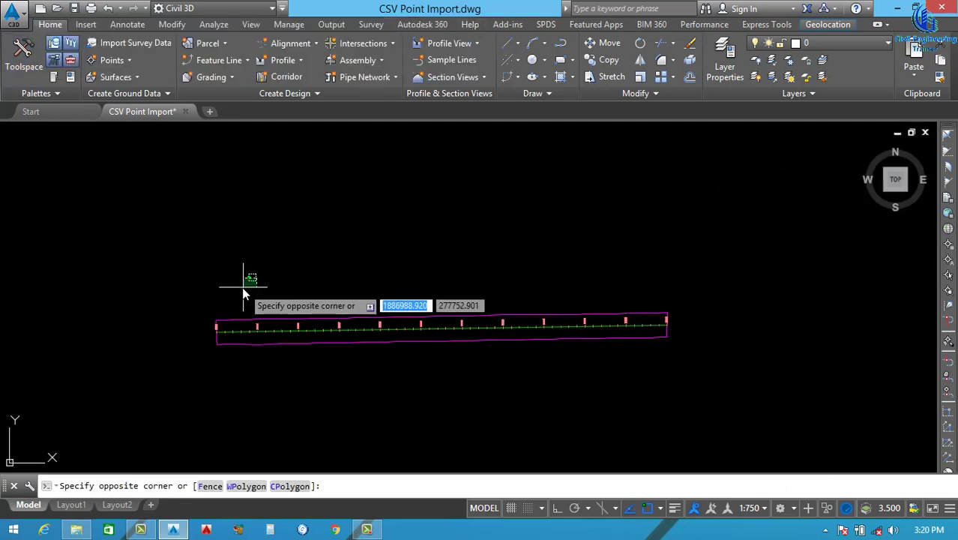
pyautogui.click(241, 286)
pyautogui.scroll(4, 202, 321)
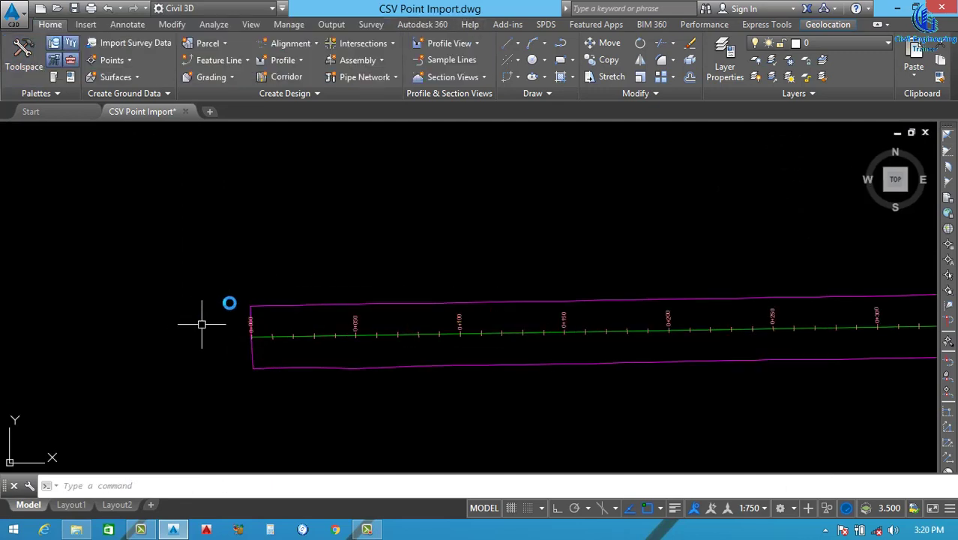
pyautogui.click(300, 60)
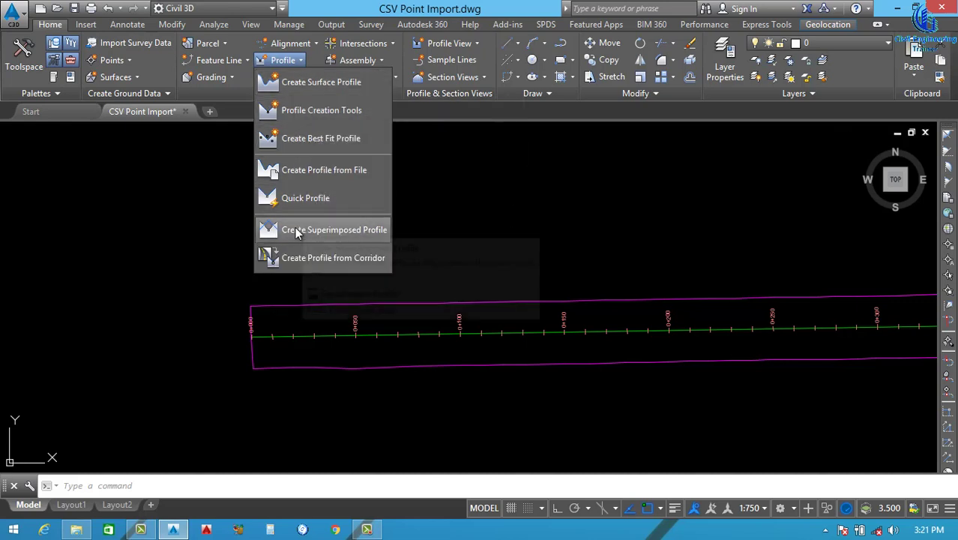
# Sample NGl Surface along the Main Road alignment, adding profile NGl Surface - Surface (2).
pyautogui.click(325, 82)
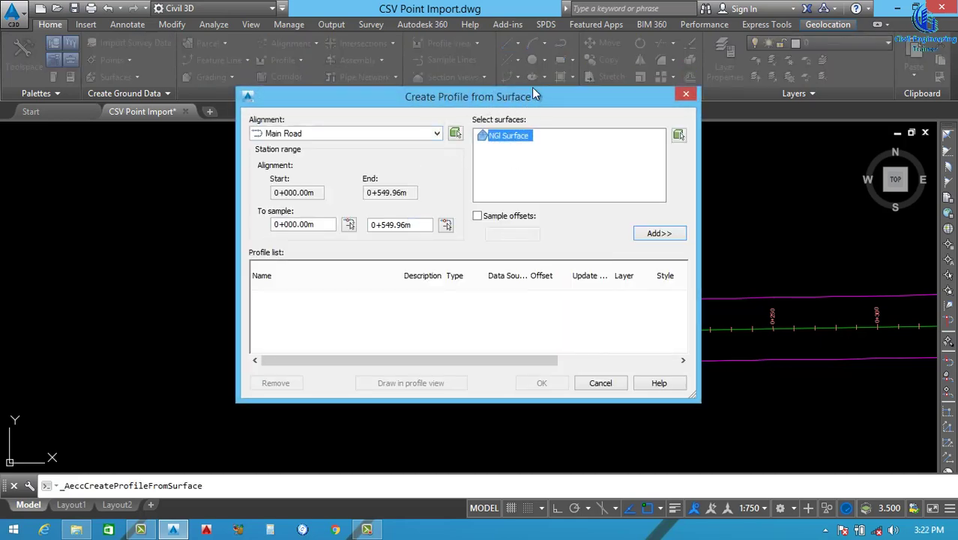
pyautogui.moveTo(534, 93); pyautogui.dragTo(528, 73)
pyautogui.click(327, 112)
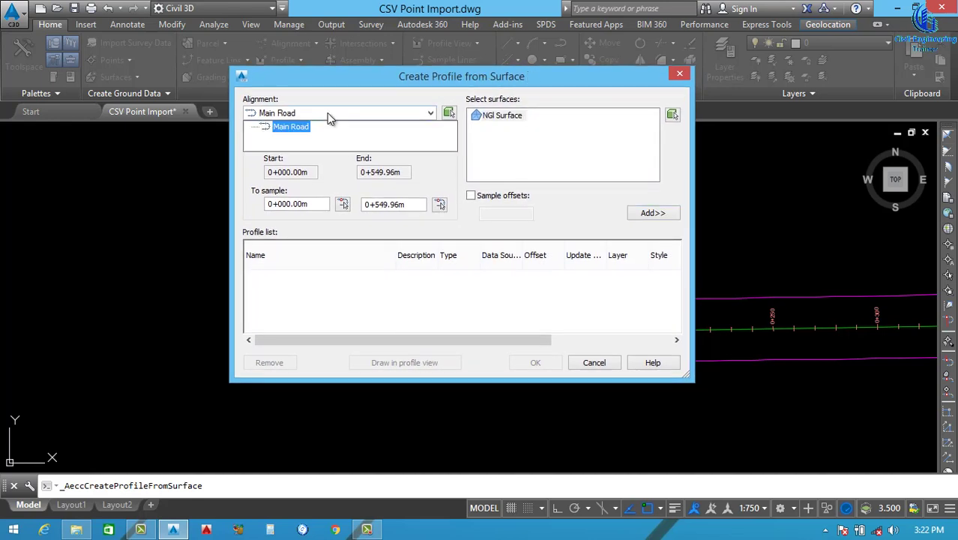
pyautogui.click(288, 128)
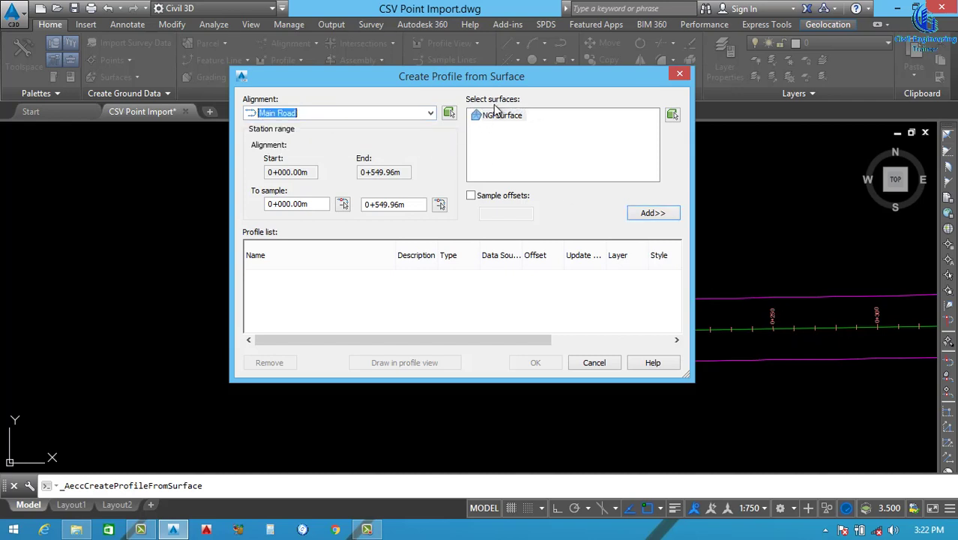
pyautogui.click(649, 215)
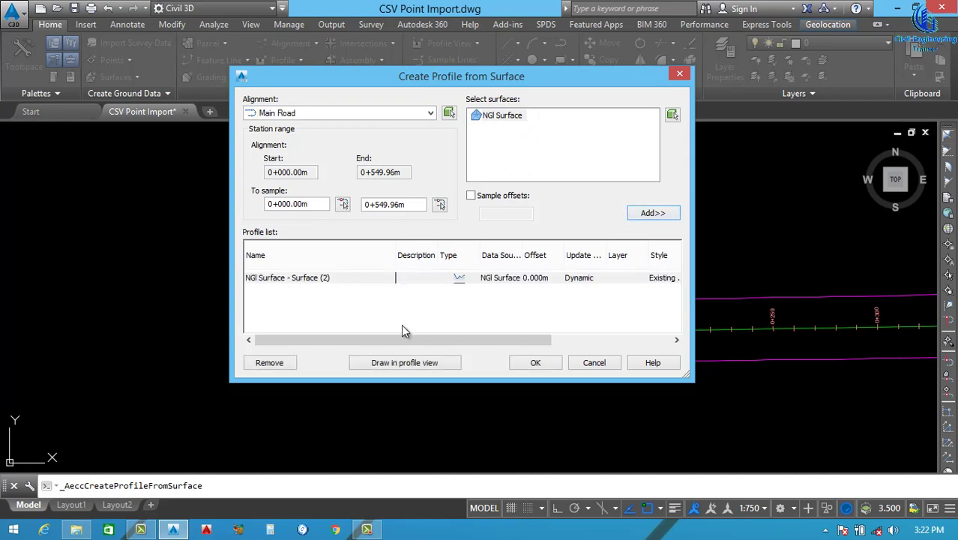
# Start a profile view on the Main Road alignment using the Profile View style.
pyautogui.click(396, 365)
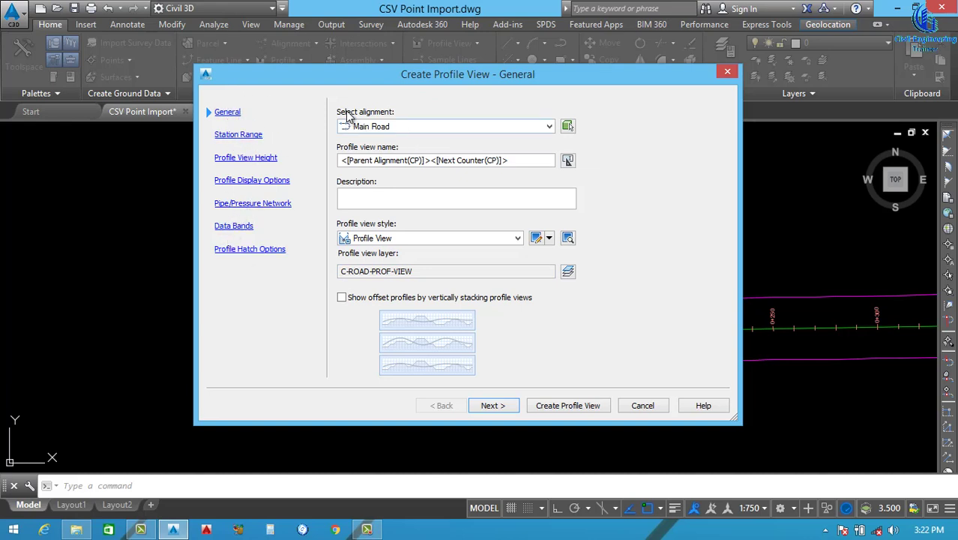
pyautogui.click(433, 126)
pyautogui.click(379, 141)
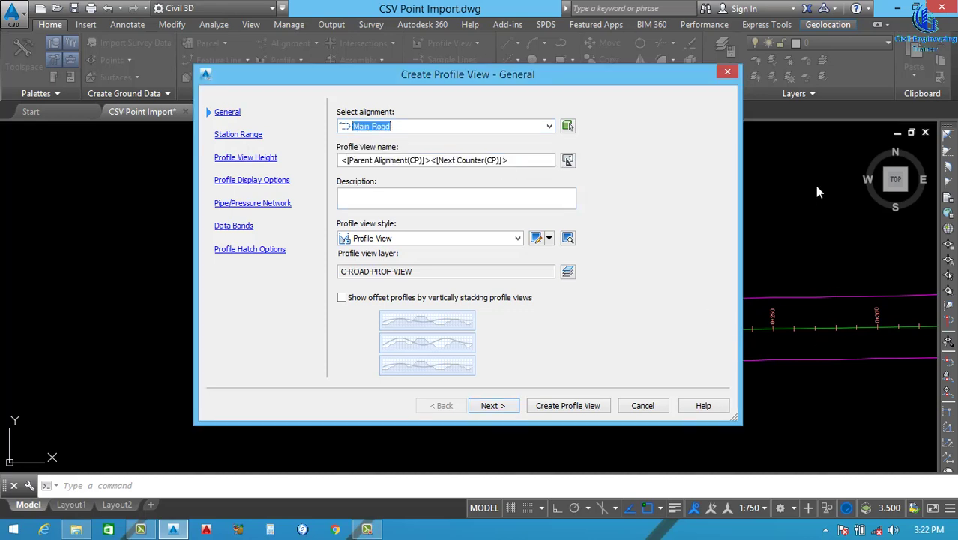
pyautogui.click(361, 195)
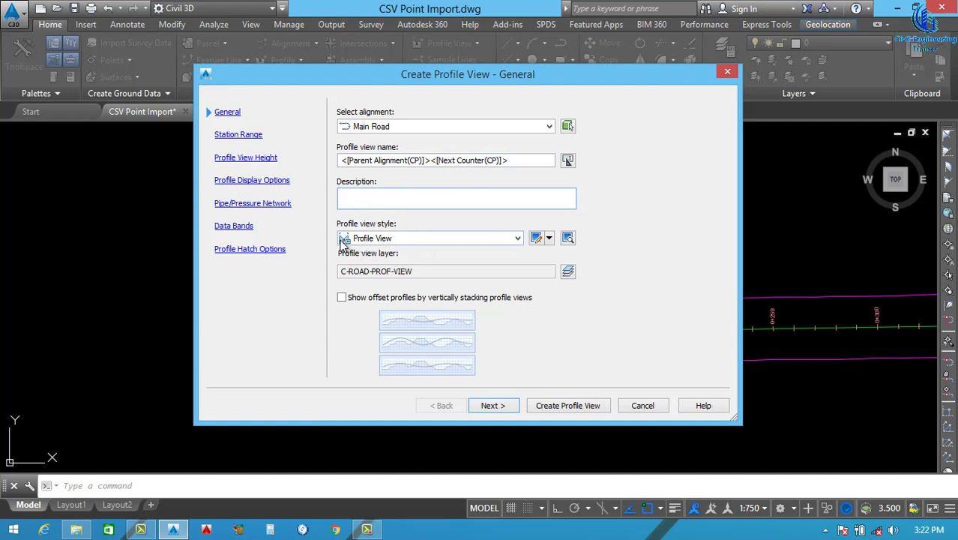
pyautogui.click(443, 238)
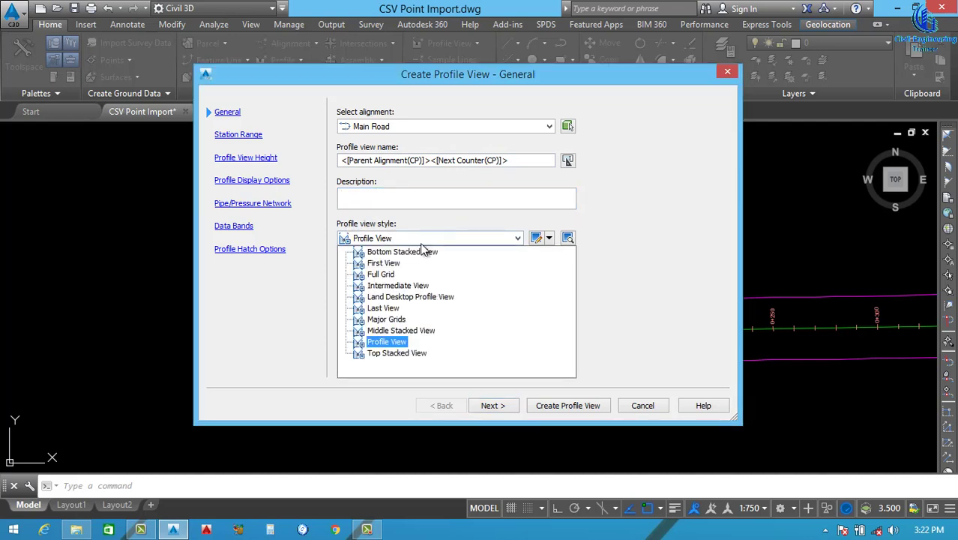
pyautogui.click(385, 341)
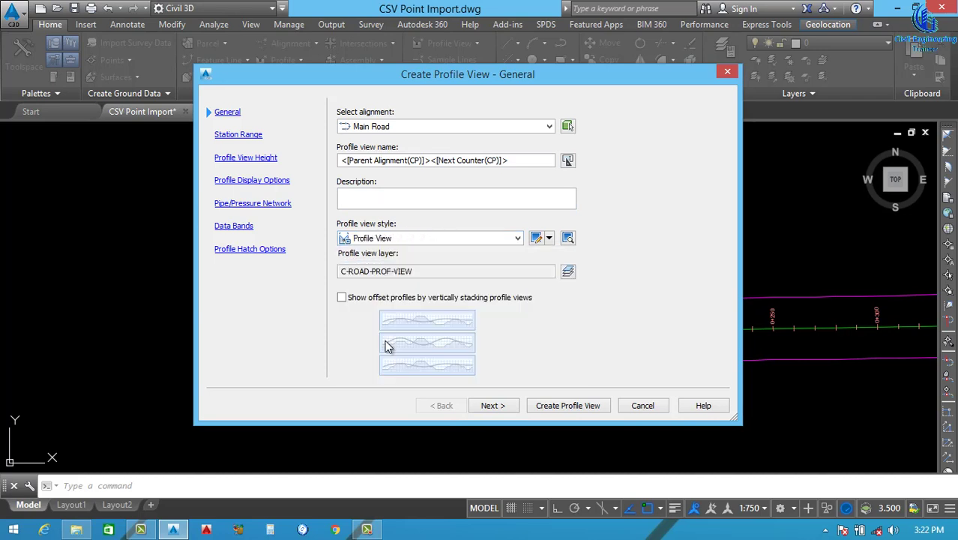
# Keep the station range Automatic, from 0+000.00m to 0+549.96m.
pyautogui.click(492, 406)
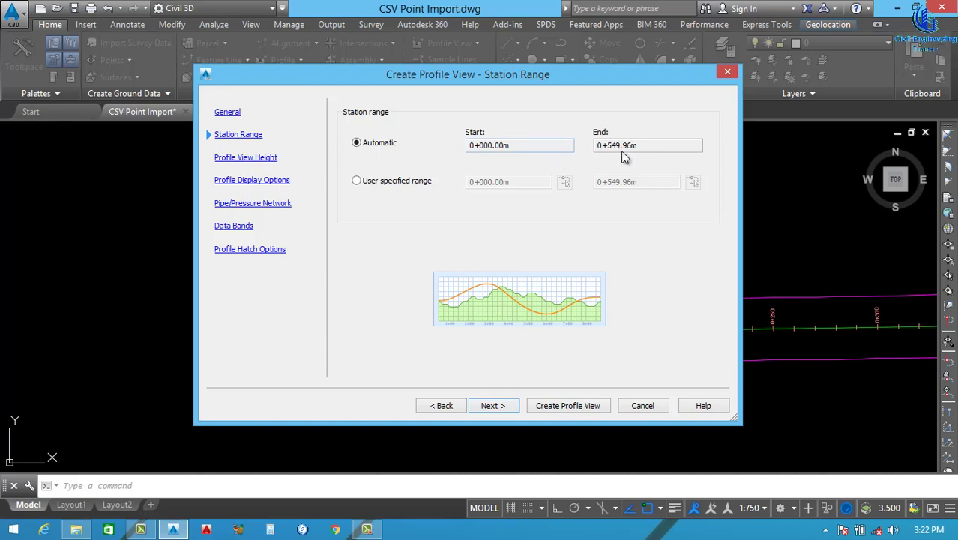
pyautogui.click(382, 184)
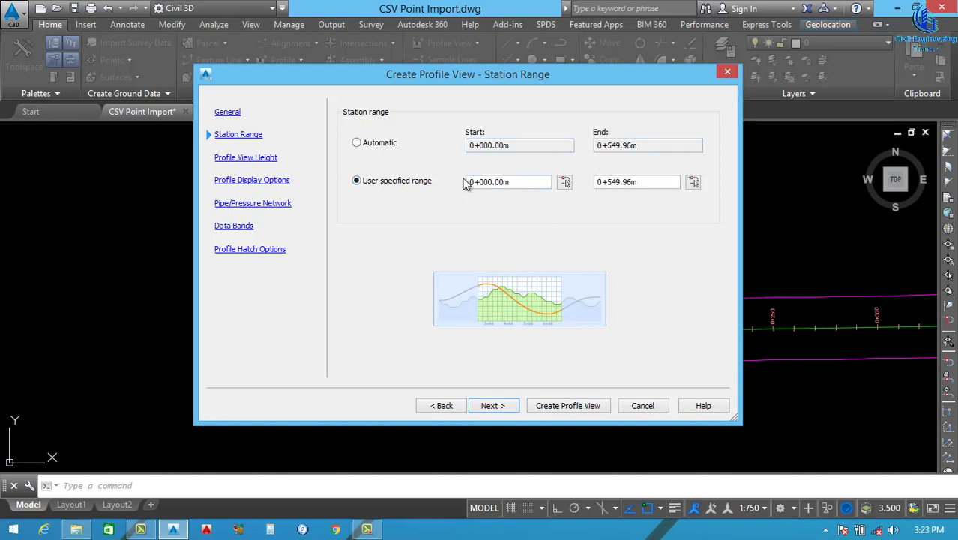
pyautogui.click(378, 148)
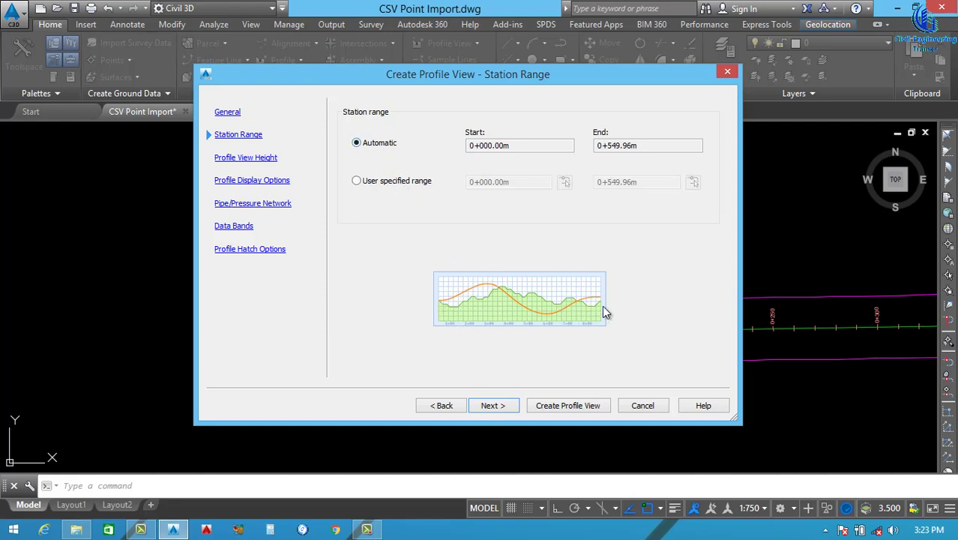
pyautogui.click(356, 181)
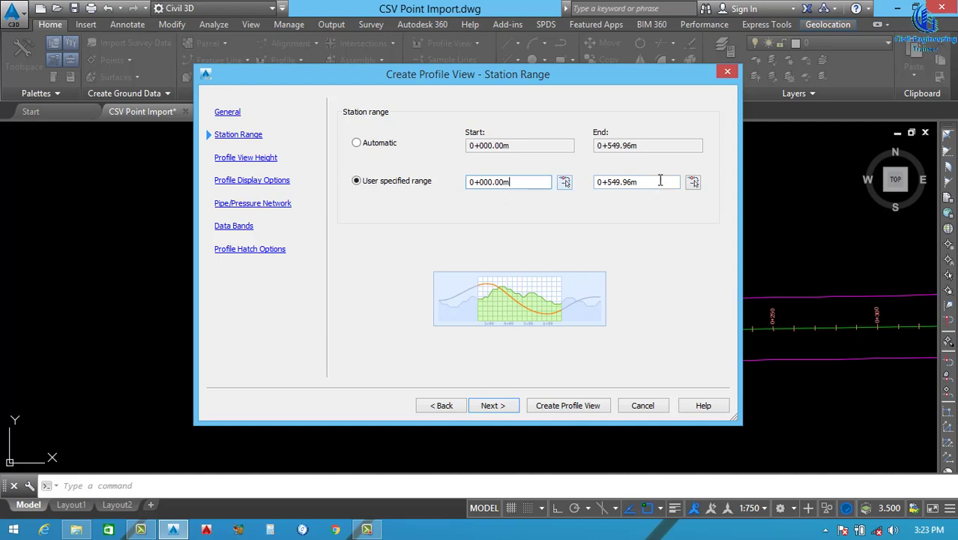
pyautogui.click(358, 143)
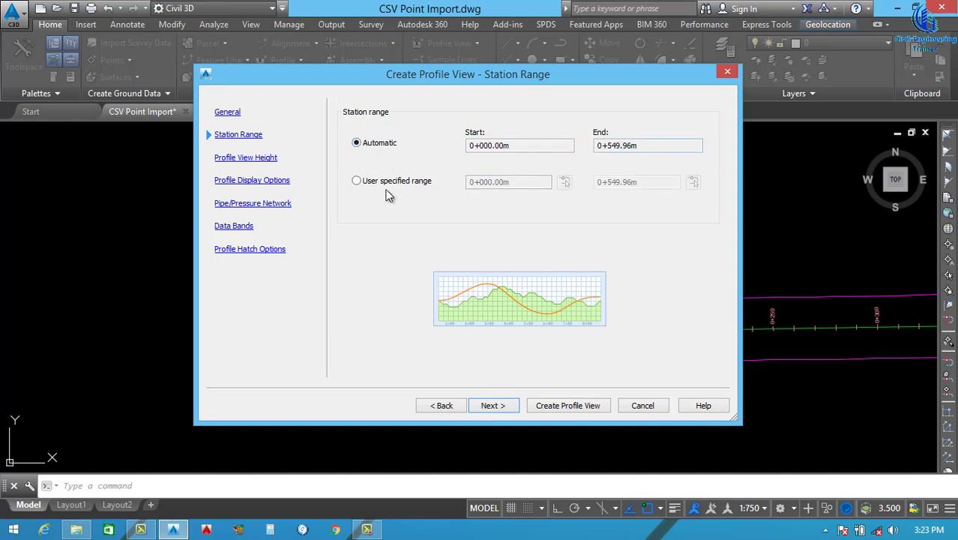
# Keep the automatic 140.20m–144.70m view height and default display options, leaving the pressure network unchecked.
pyautogui.click(492, 406)
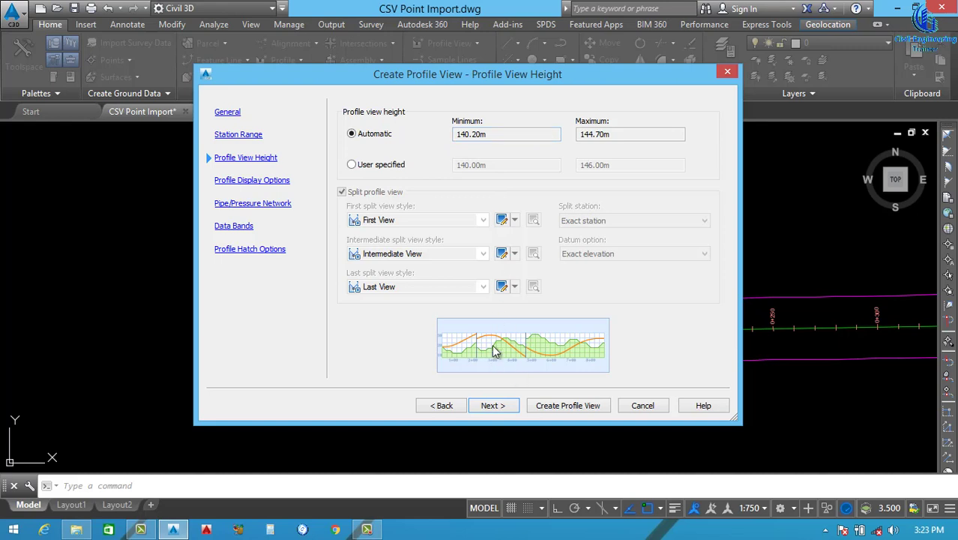
pyautogui.click(377, 167)
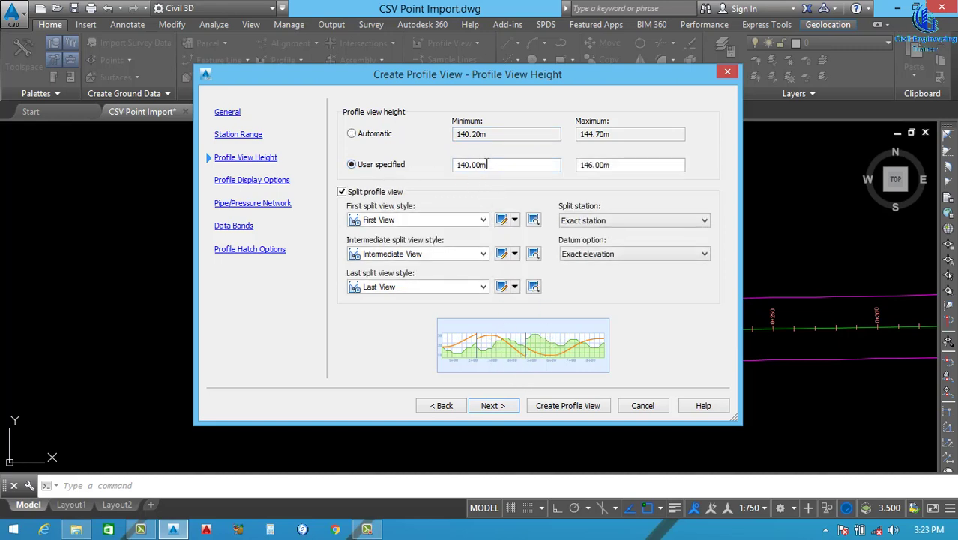
pyautogui.moveTo(488, 165); pyautogui.dragTo(457, 165)
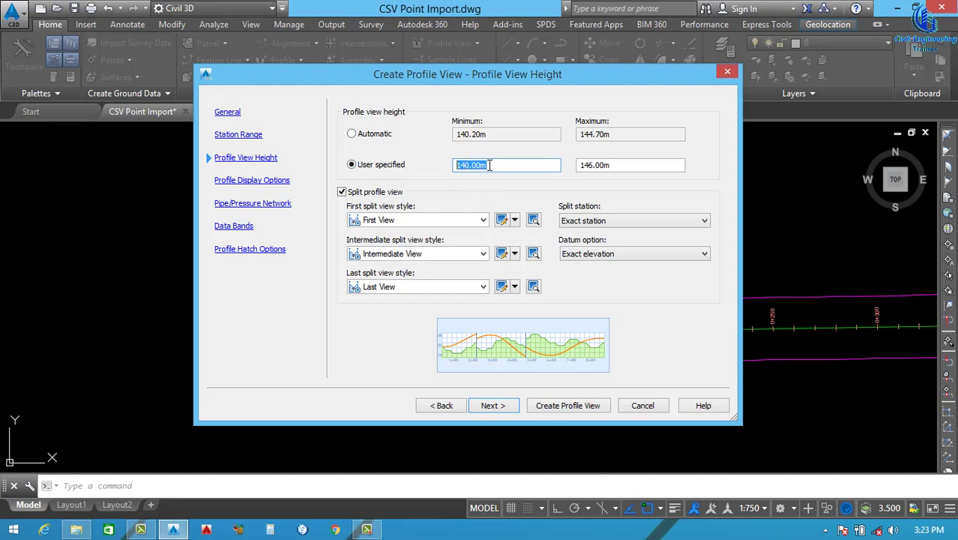
pyautogui.click(351, 134)
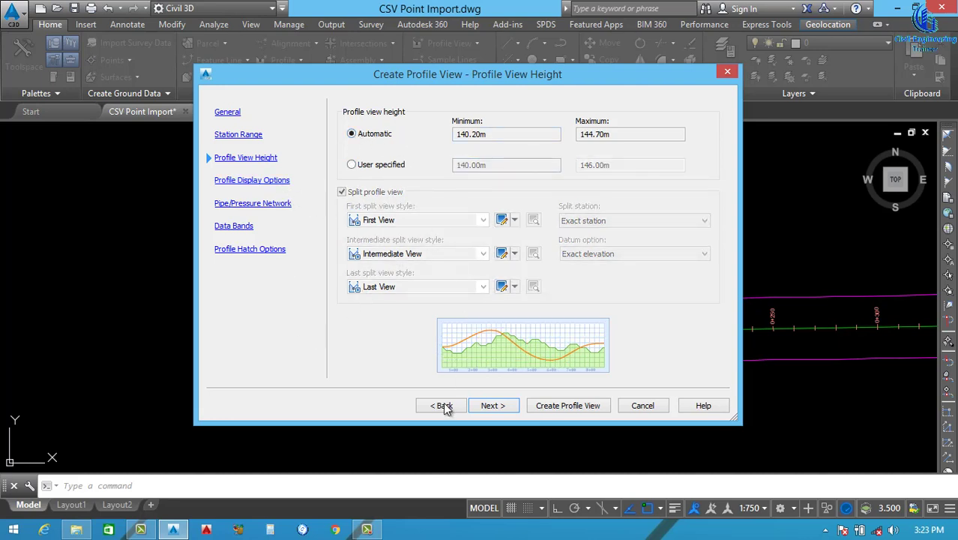
pyautogui.click(494, 410)
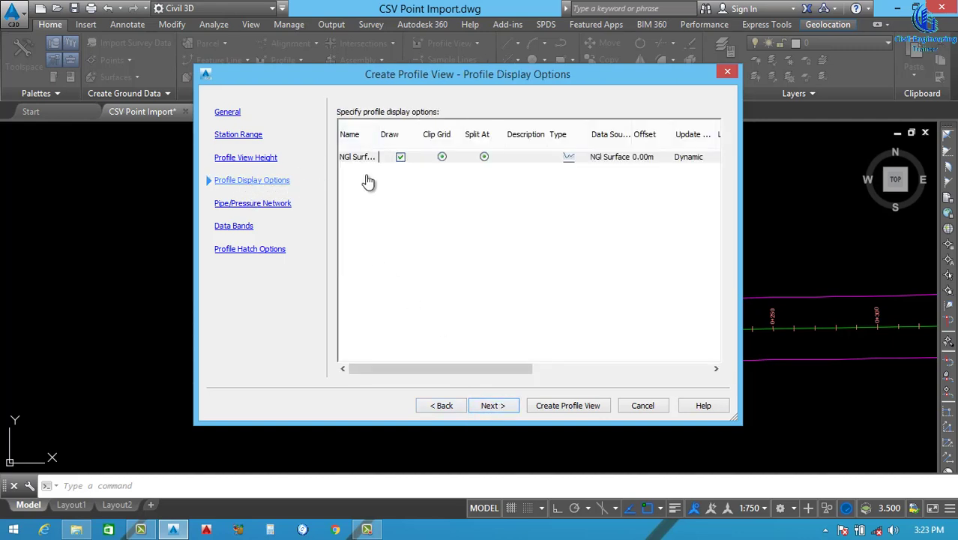
pyautogui.moveTo(481, 368)
pyautogui.mouseDown()
pyautogui.moveTo(658, 362)
pyautogui.moveTo(488, 366)
pyautogui.mouseUp()
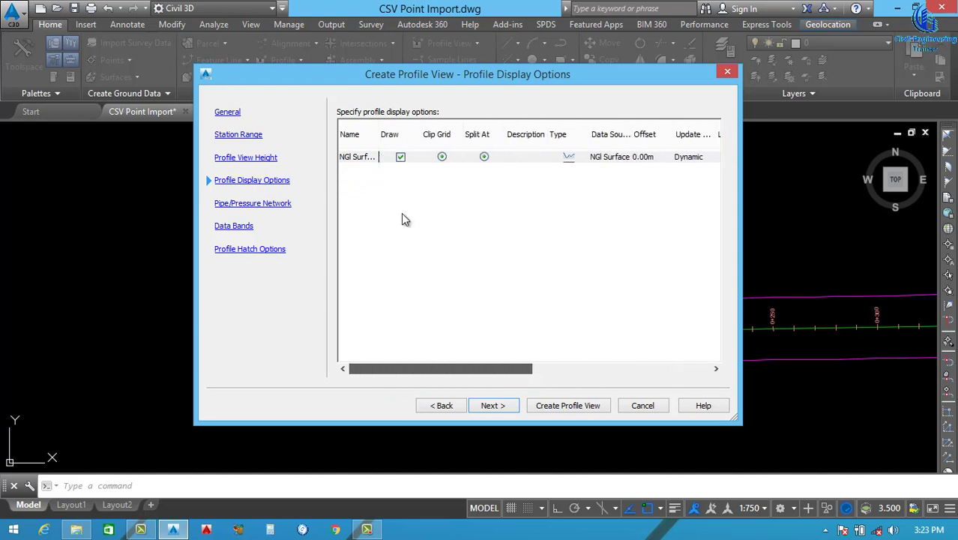
pyautogui.click(494, 406)
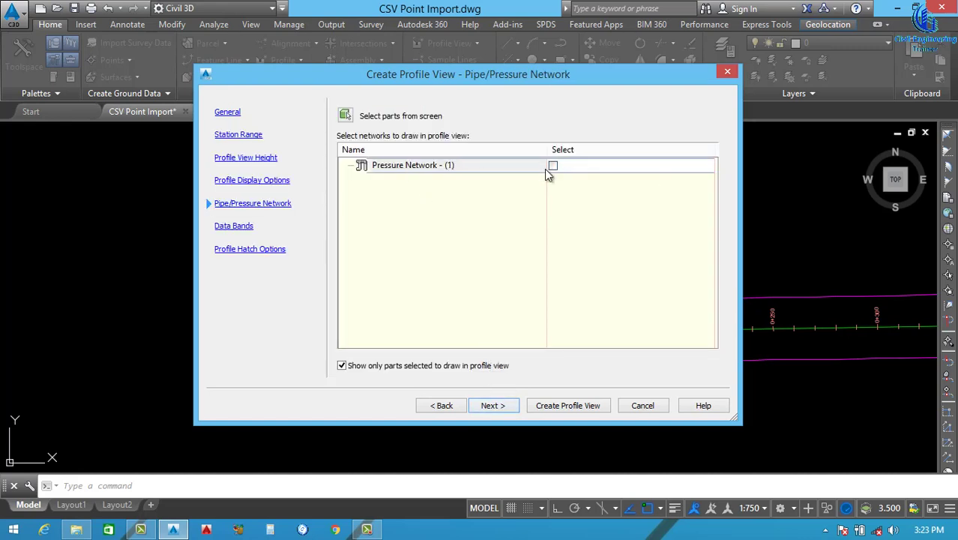
# Choose the EG-FG Elevations and Stations band set, then advance to Profile Hatch Options.
pyautogui.click(500, 405)
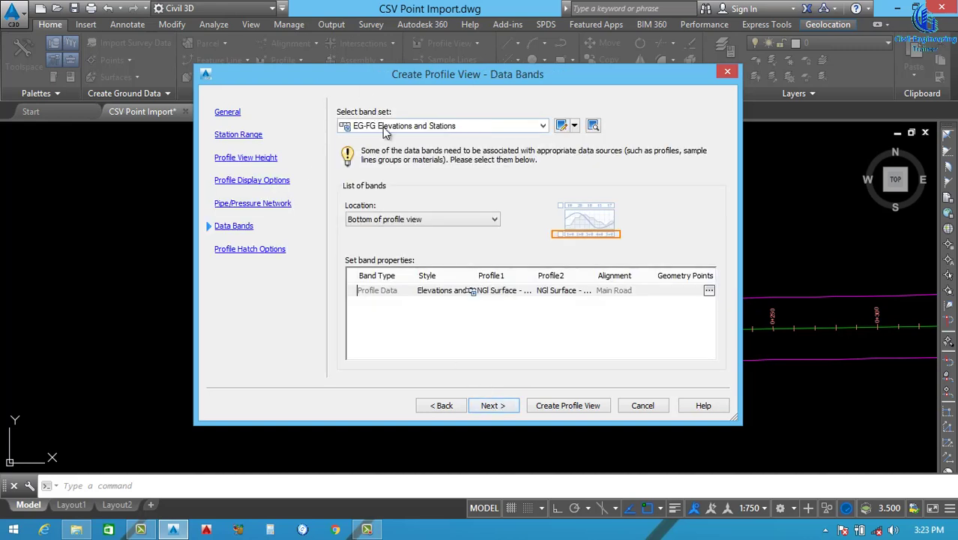
pyautogui.click(472, 125)
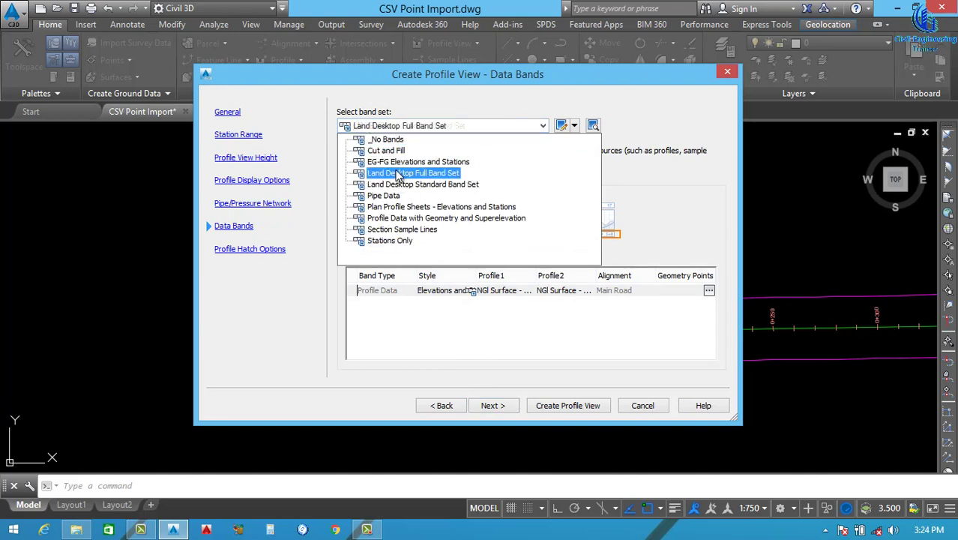
pyautogui.click(406, 164)
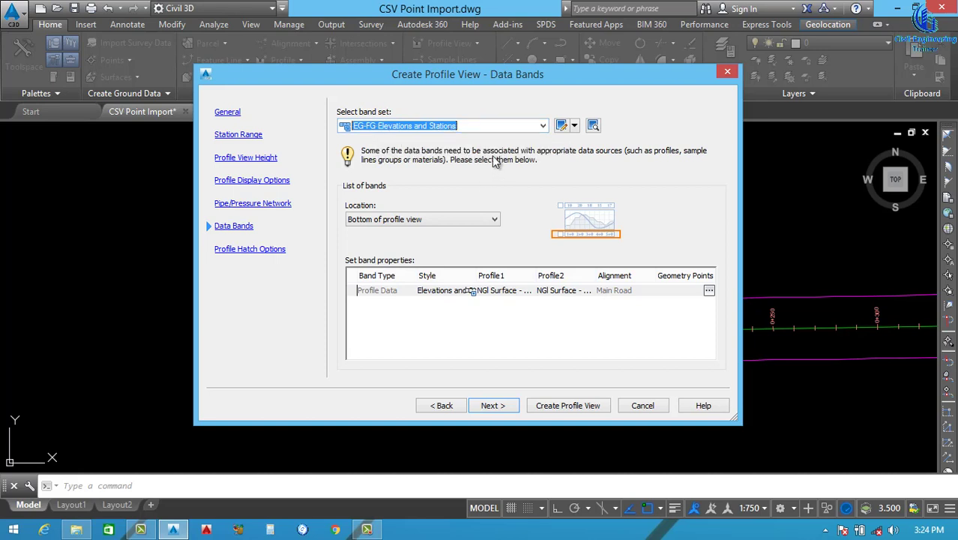
pyautogui.click(494, 408)
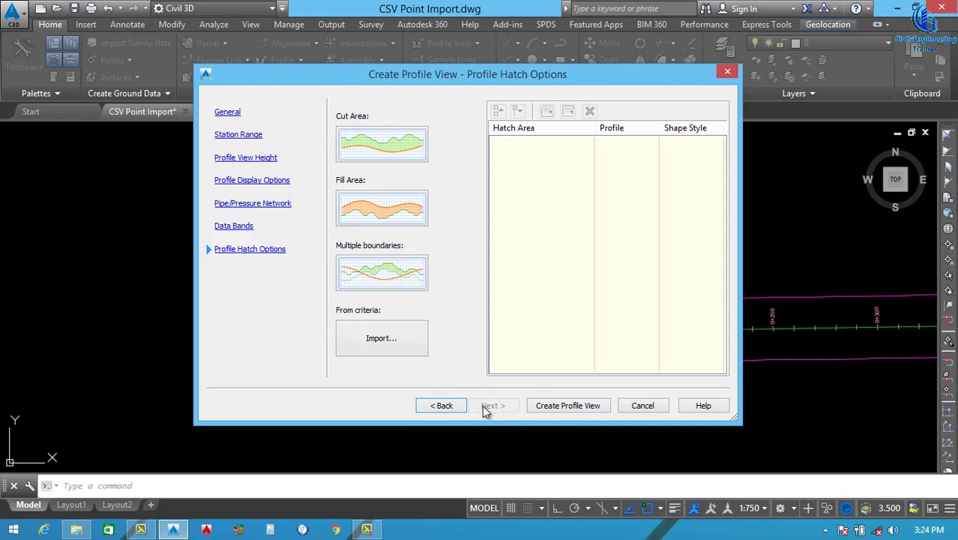
pyautogui.click(571, 404)
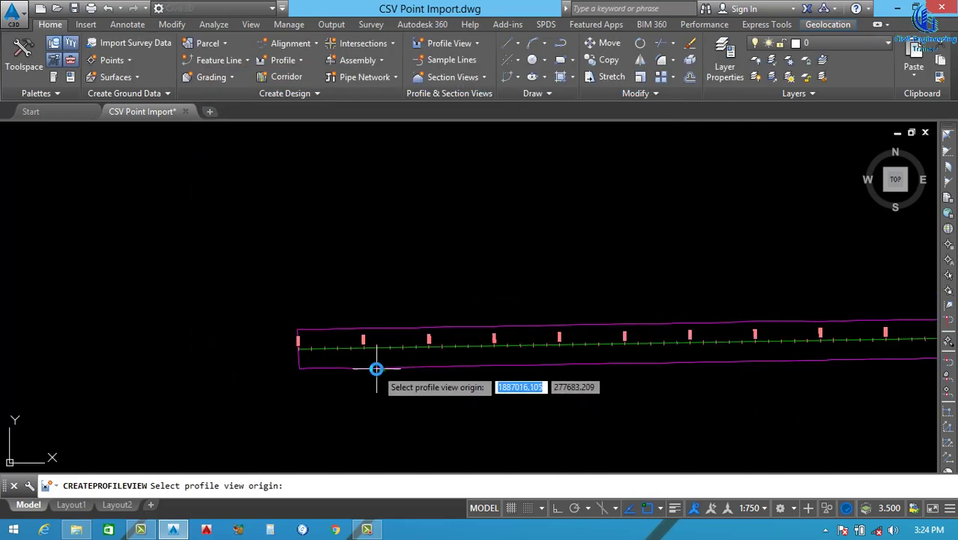
pyautogui.scroll(-3, 367, 360)
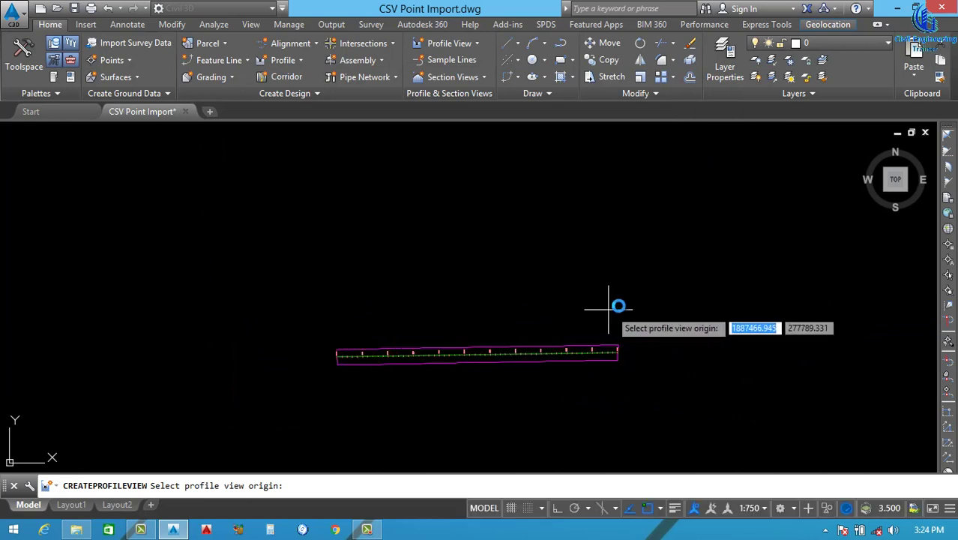
pyautogui.scroll(2, 618, 306)
pyautogui.scroll(2, 631, 299)
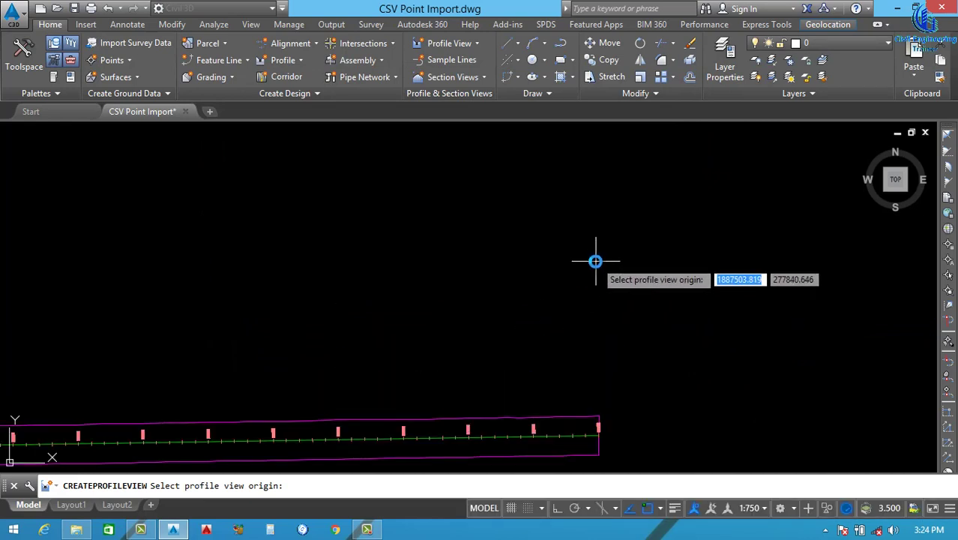
pyautogui.click(595, 261)
pyautogui.scroll(-3, 404, 337)
pyautogui.scroll(-2, 391, 332)
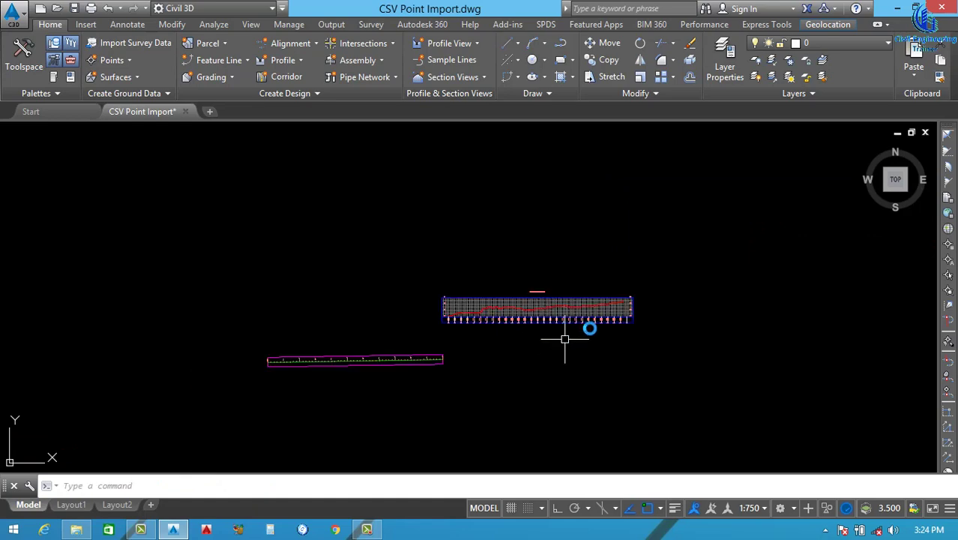
pyautogui.scroll(2, 532, 310)
pyautogui.scroll(2, 528, 310)
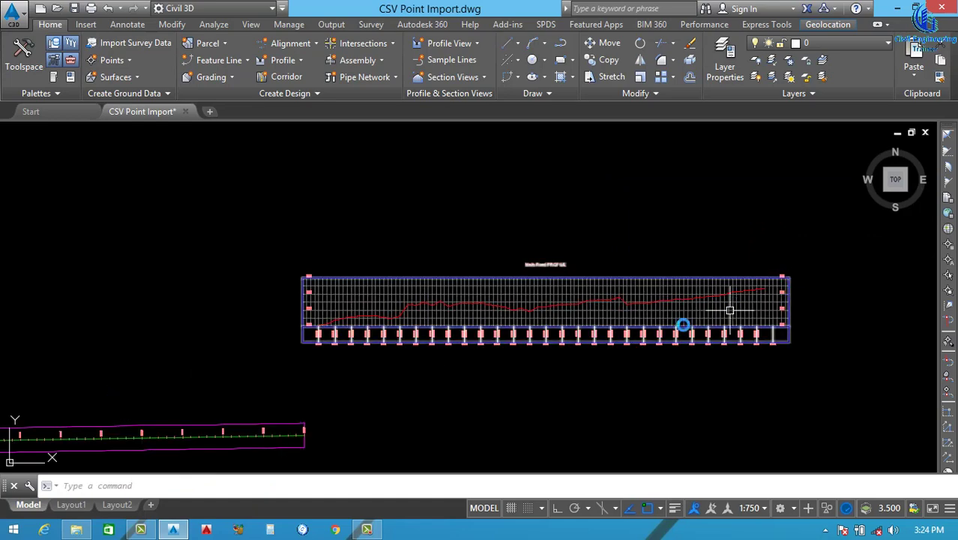
pyautogui.scroll(-3, 682, 329)
pyautogui.scroll(3, 485, 366)
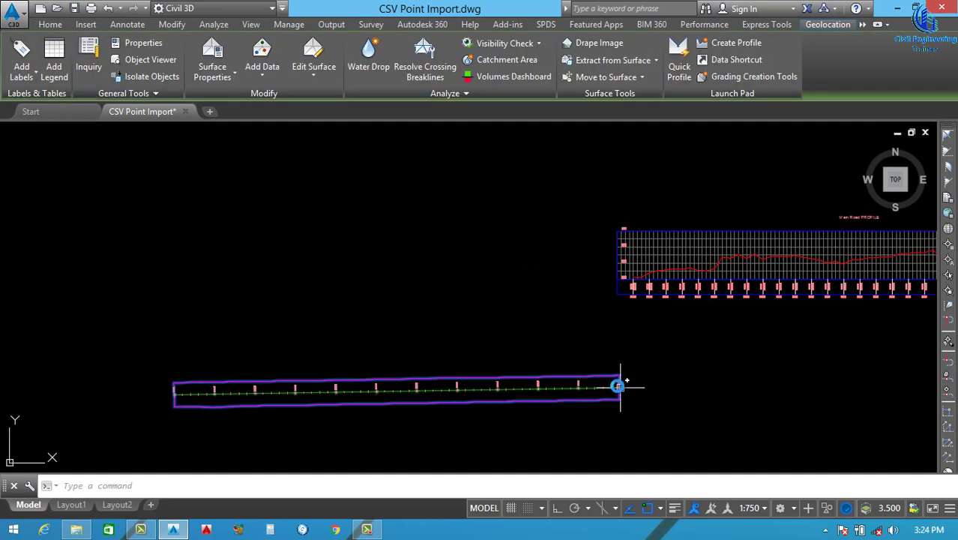
pyautogui.scroll(-3, 560, 311)
pyautogui.scroll(5, 555, 313)
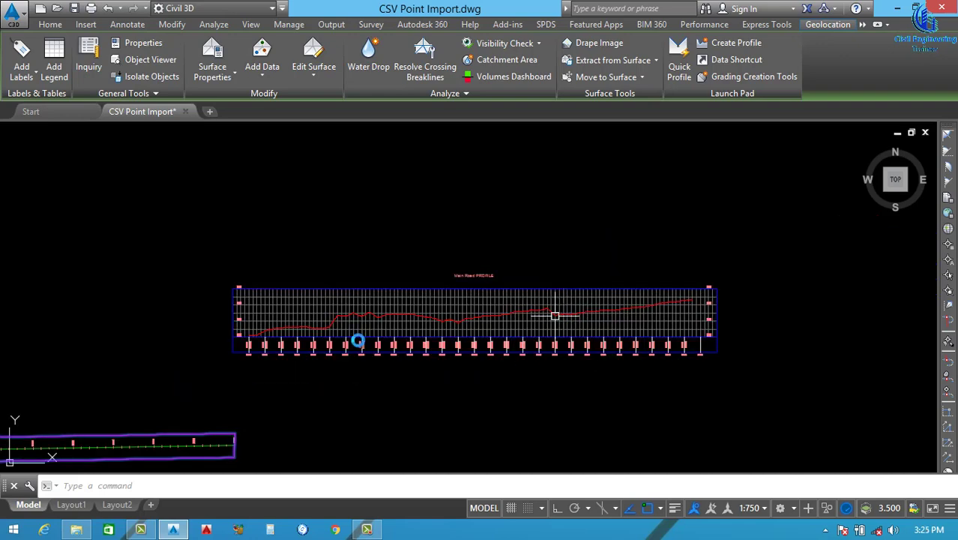
pyautogui.press('Escape')
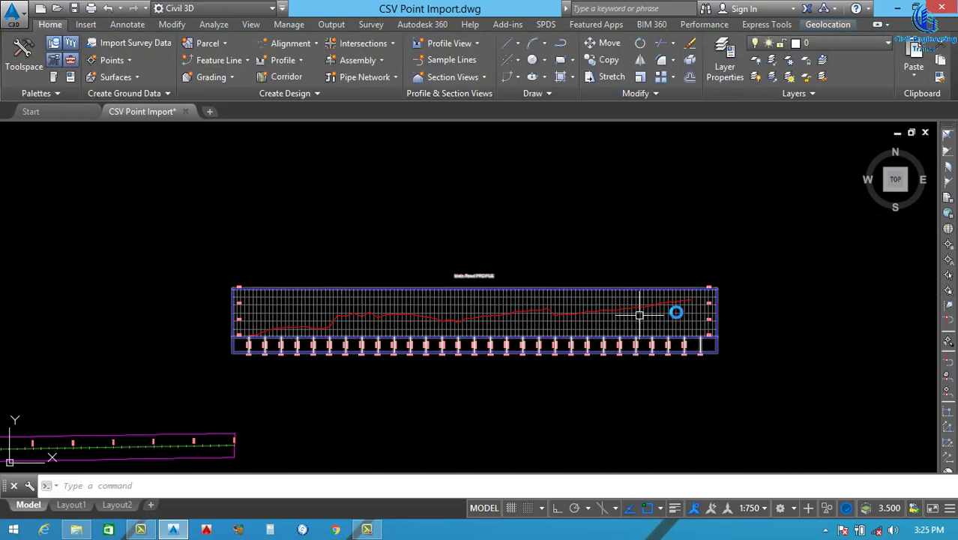
pyautogui.scroll(2, 372, 318)
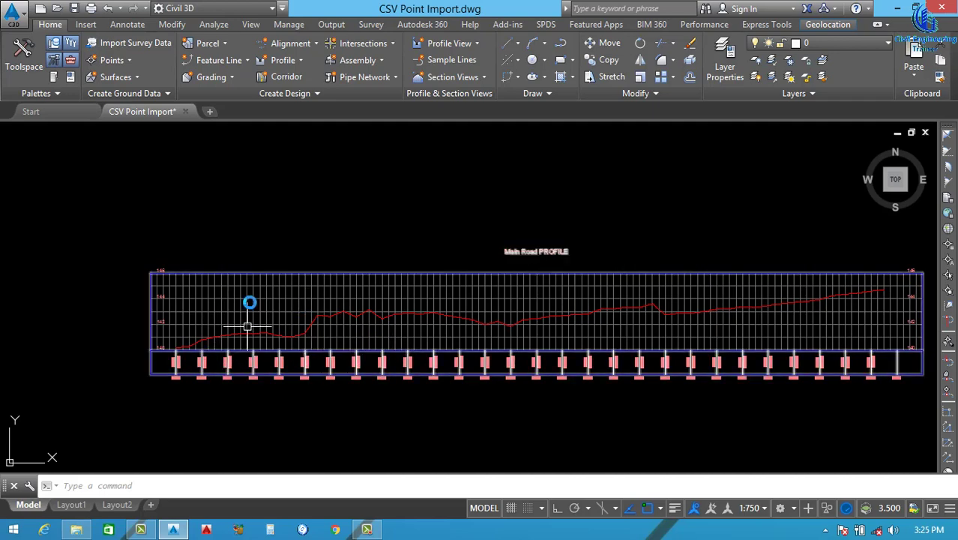
# Turn on Clip vertical grid and Clip horizontal grid in the Main Road profile view style.
pyautogui.click(213, 311)
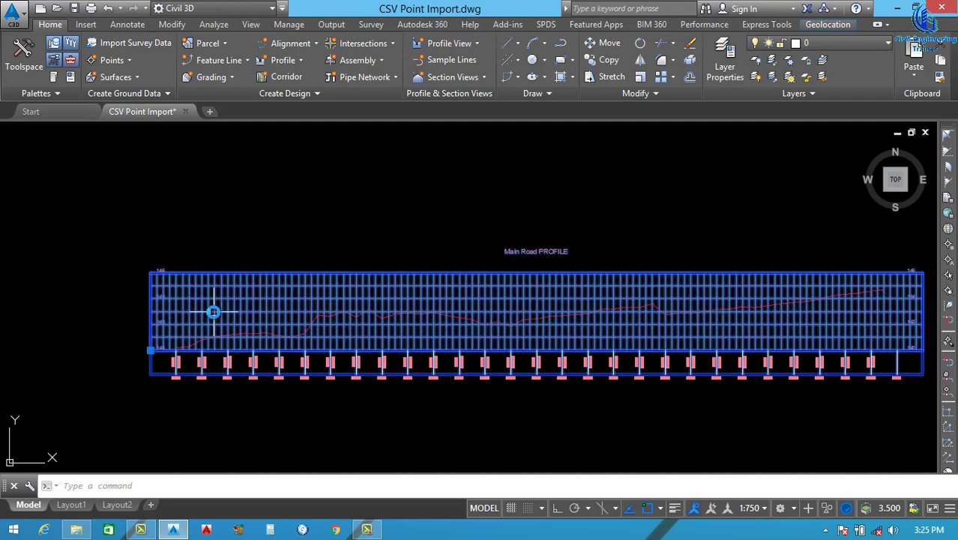
pyautogui.rightClick(239, 302)
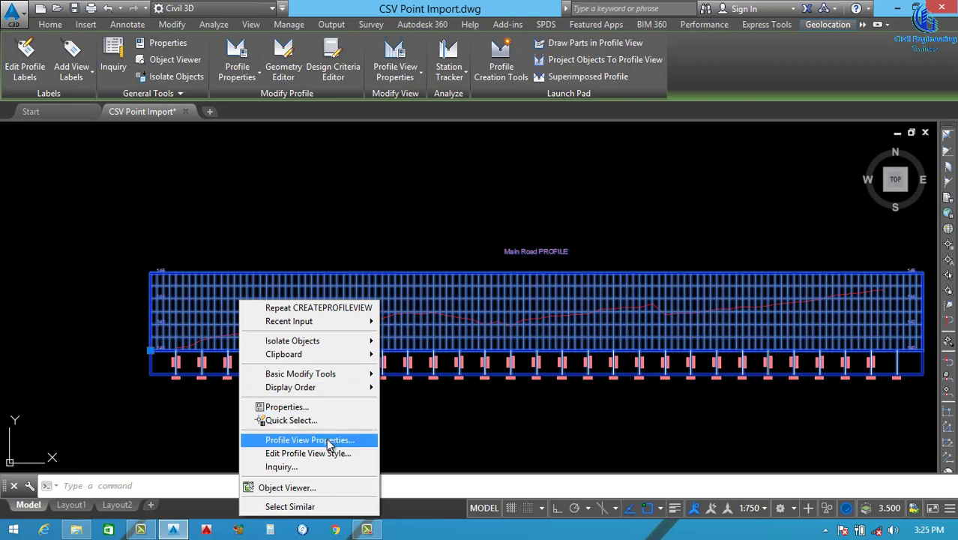
pyautogui.click(289, 456)
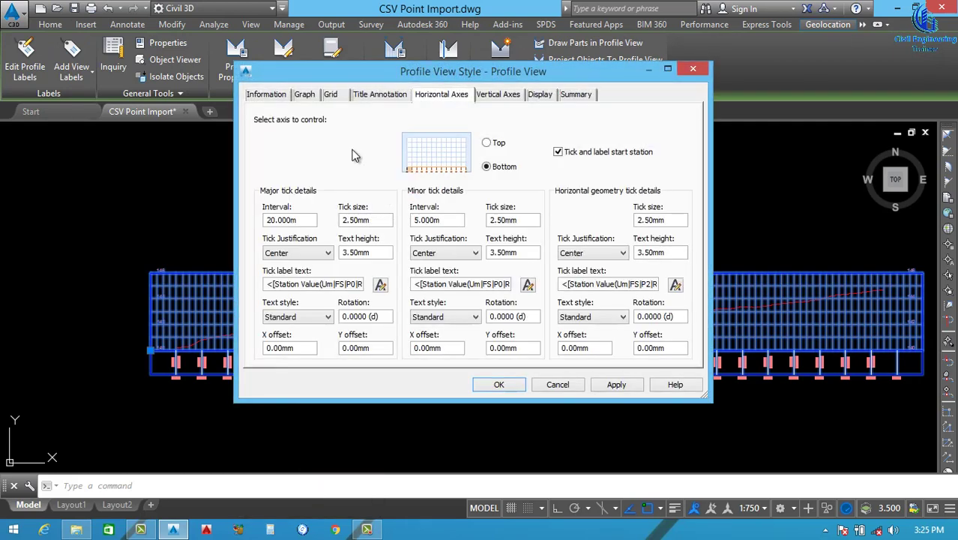
pyautogui.click(323, 99)
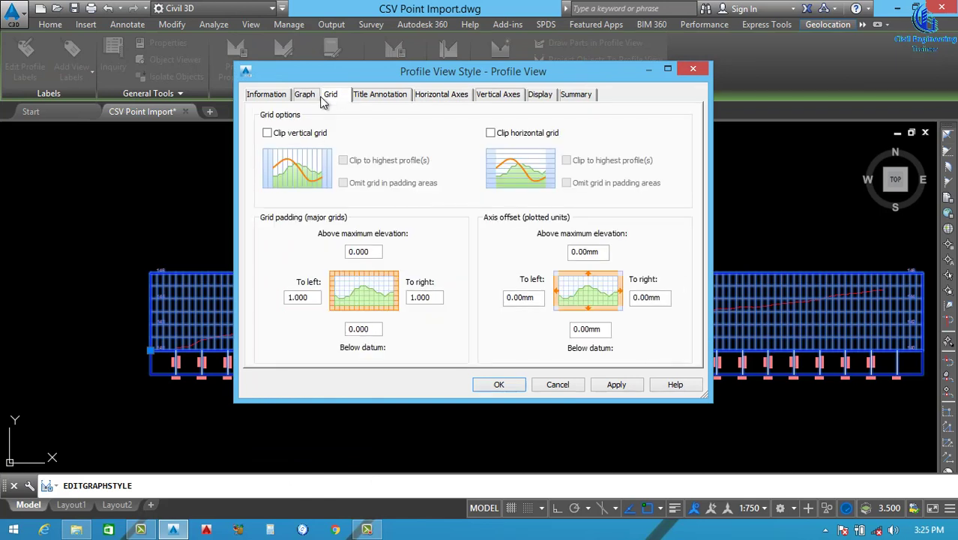
pyautogui.click(268, 134)
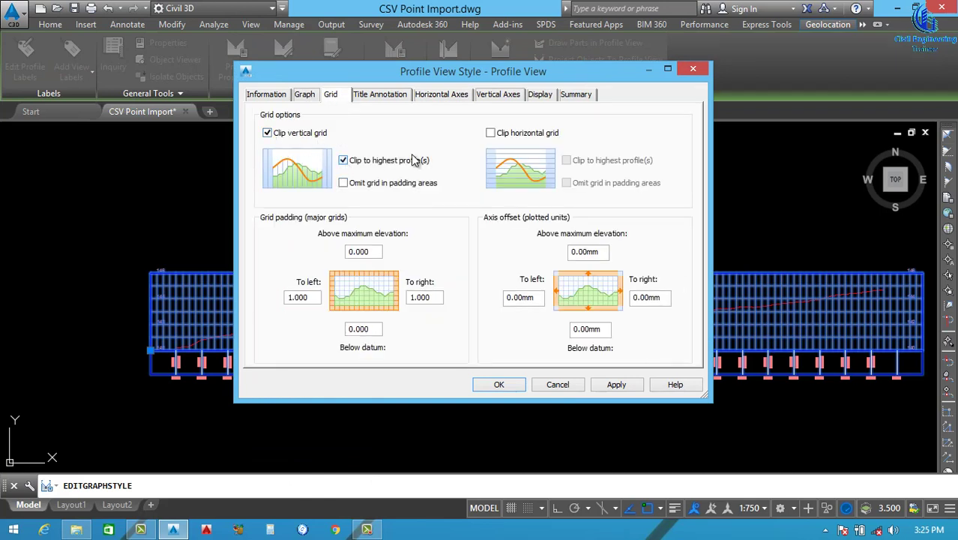
pyautogui.click(525, 133)
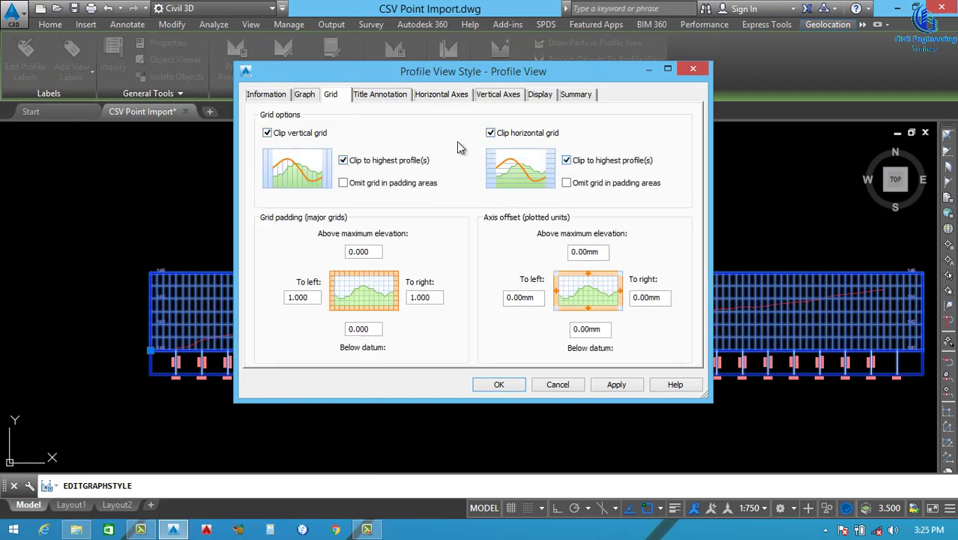
pyautogui.click(617, 386)
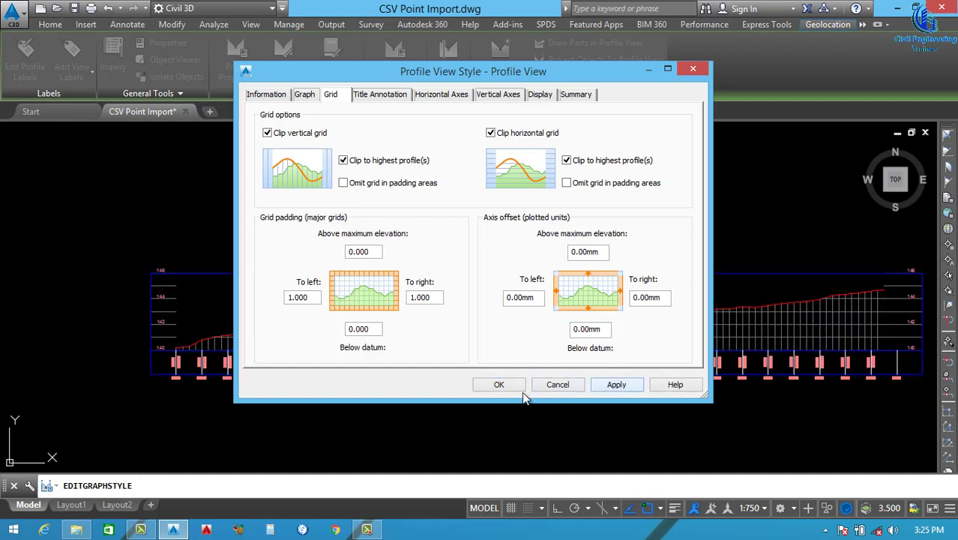
pyautogui.click(498, 385)
pyautogui.press('Escape')
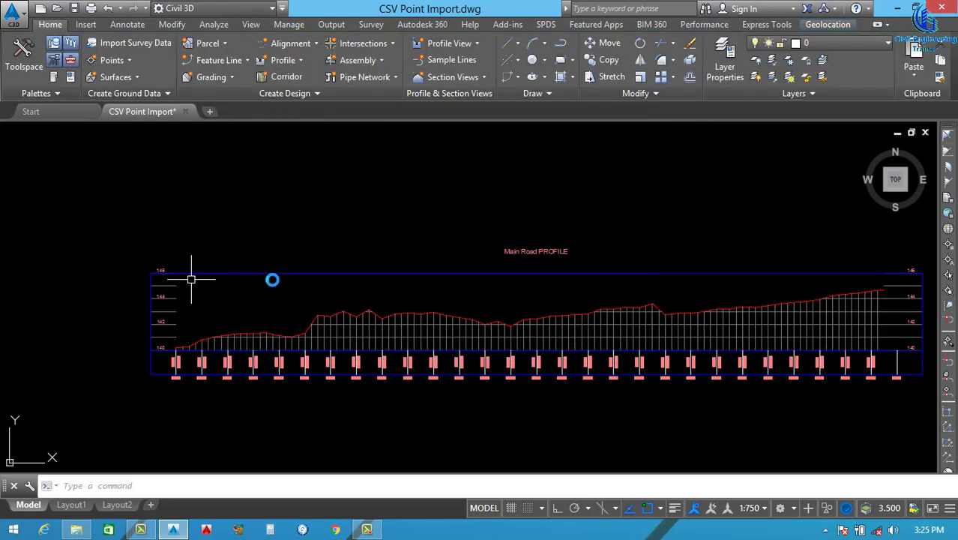
pyautogui.click(347, 326)
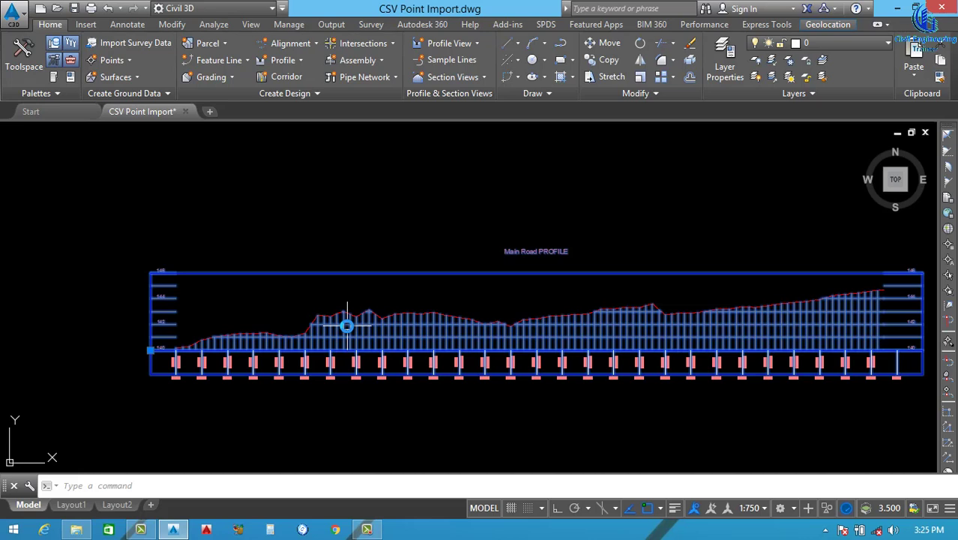
# Set the Main Road profile view's elevations to a user-specified range of 139 m to 148 m.
pyautogui.rightClick(347, 325)
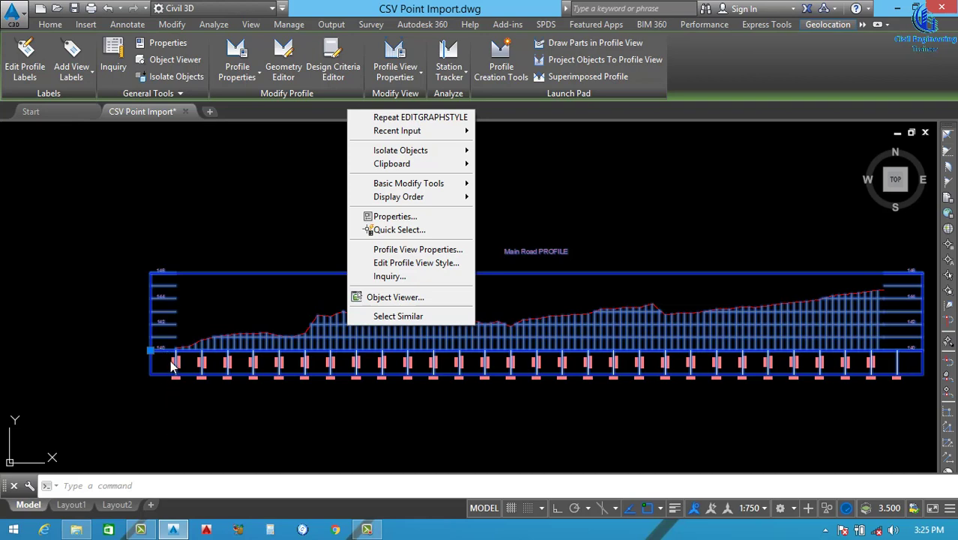
pyautogui.click(411, 251)
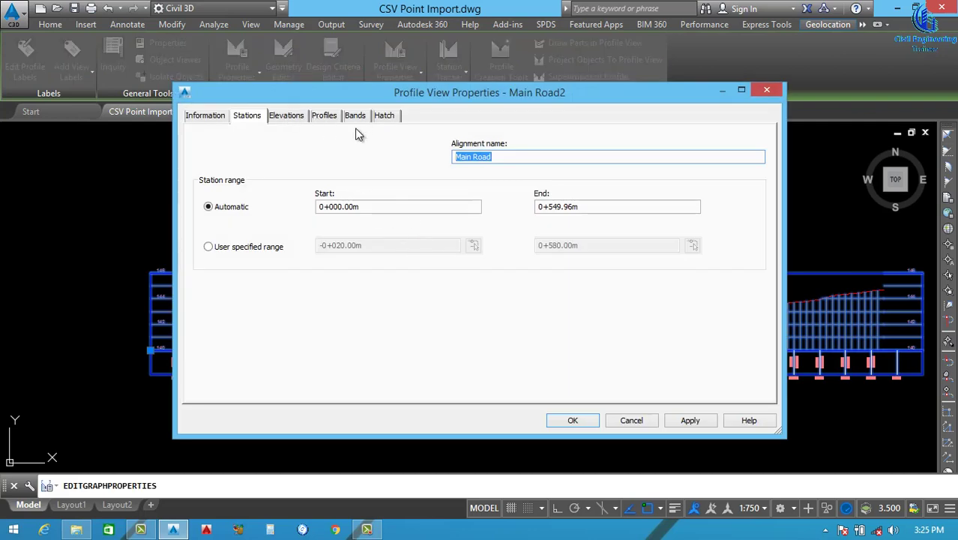
pyautogui.click(289, 118)
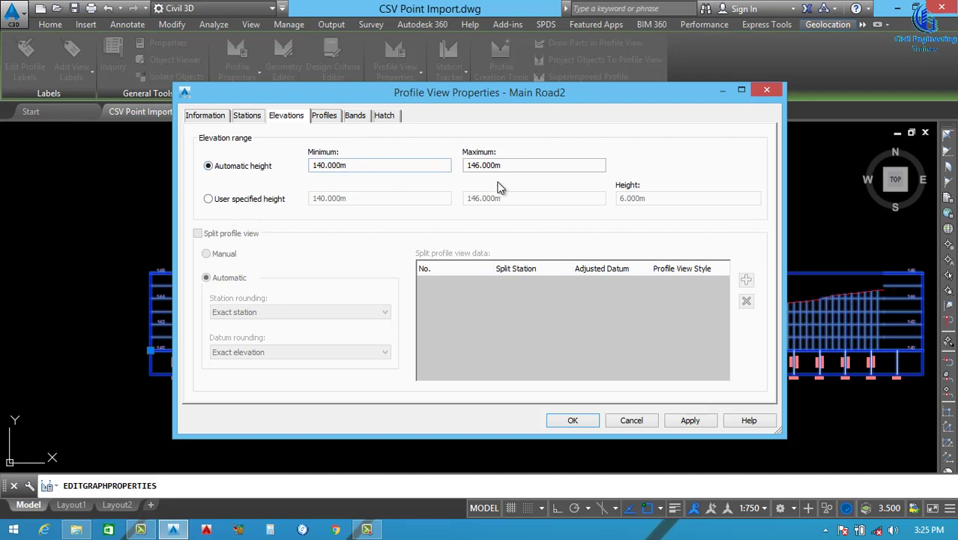
pyautogui.click(229, 205)
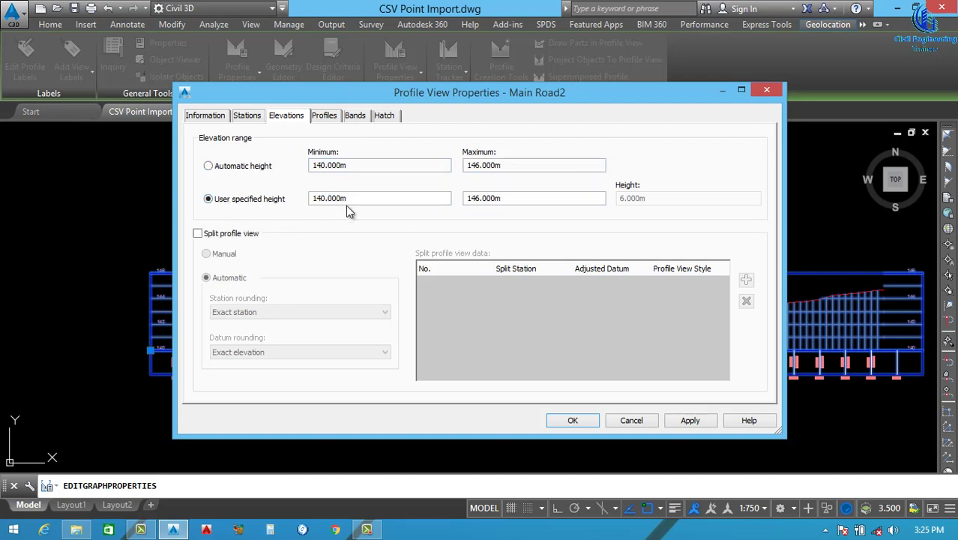
pyautogui.write('13')
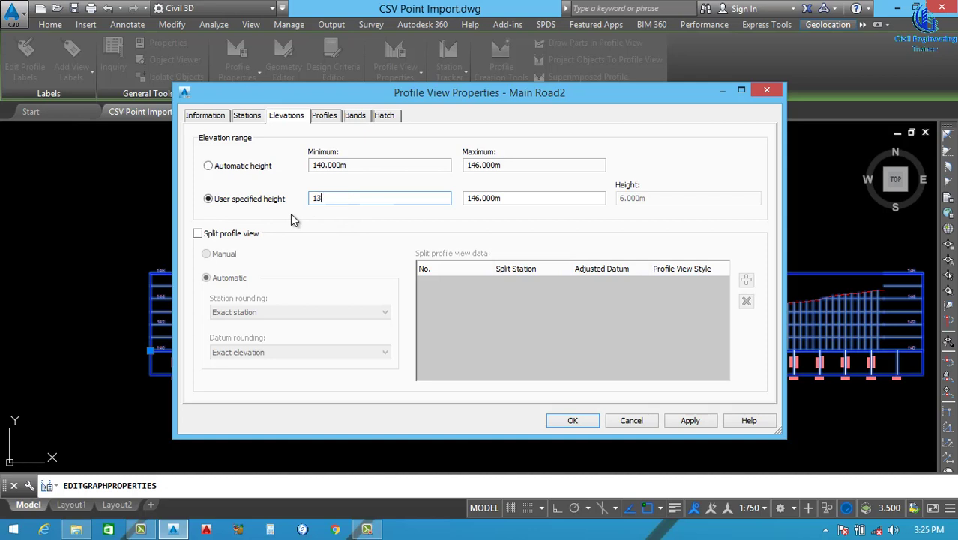
pyautogui.write('9.000m')
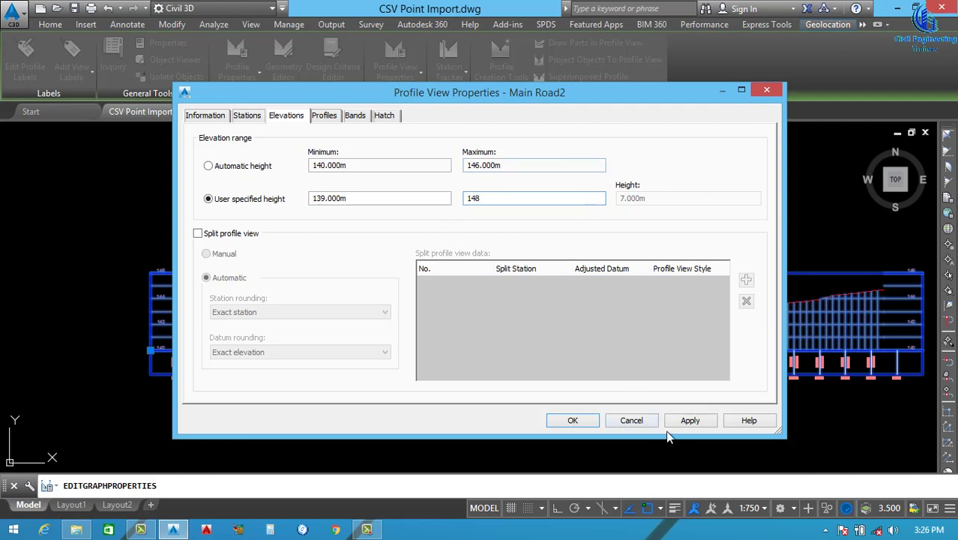
pyautogui.click(688, 420)
pyautogui.click(571, 422)
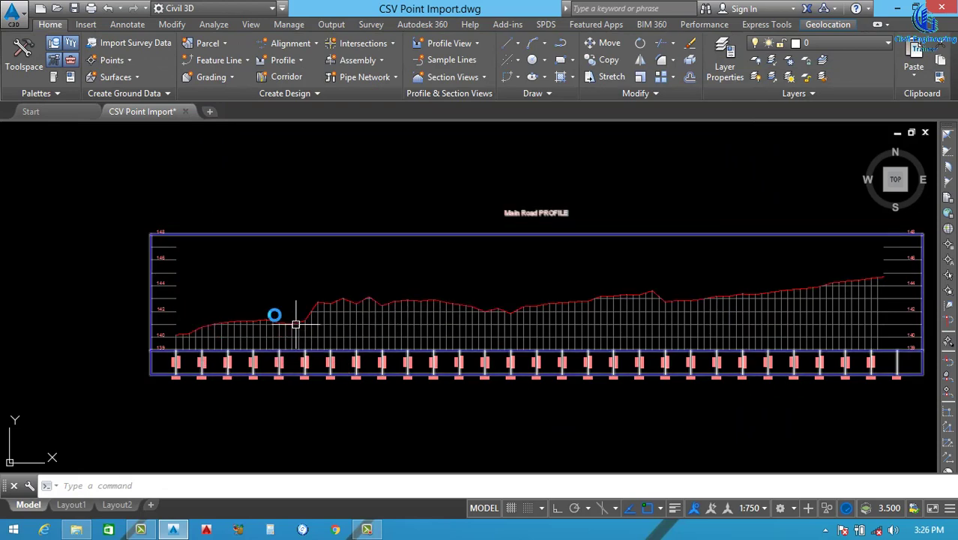
pyautogui.scroll(2, 268, 313)
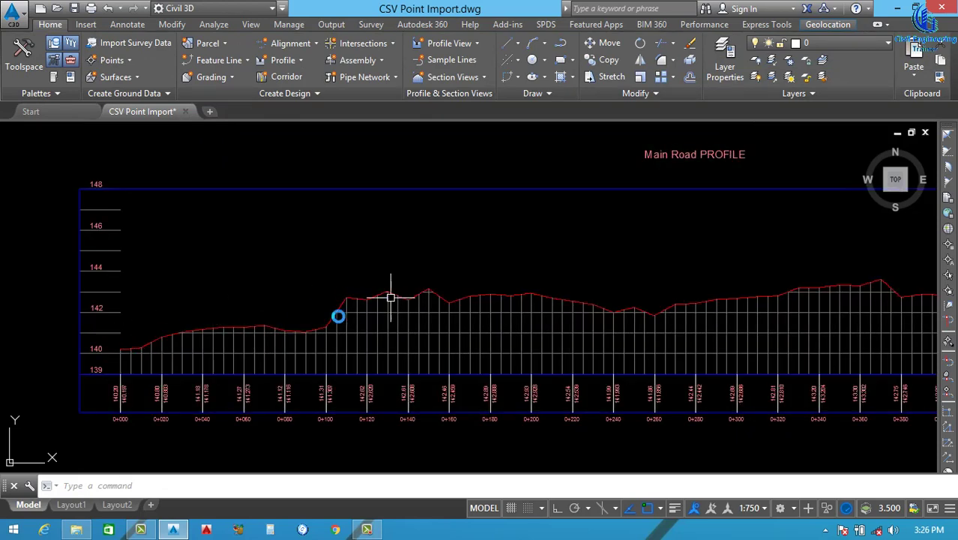
pyautogui.scroll(-2, 213, 330)
pyautogui.scroll(2, 181, 334)
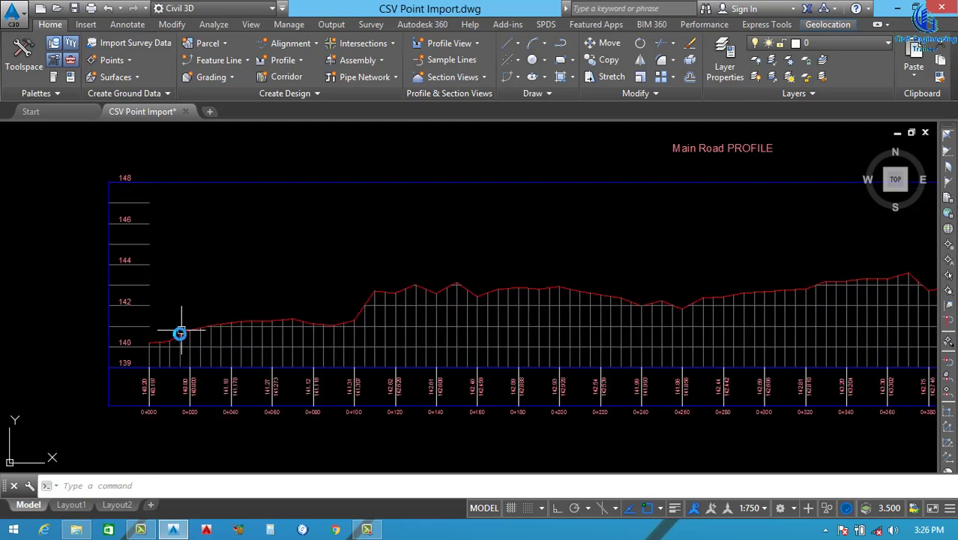
pyautogui.scroll(-2, 179, 328)
pyautogui.scroll(4, 195, 316)
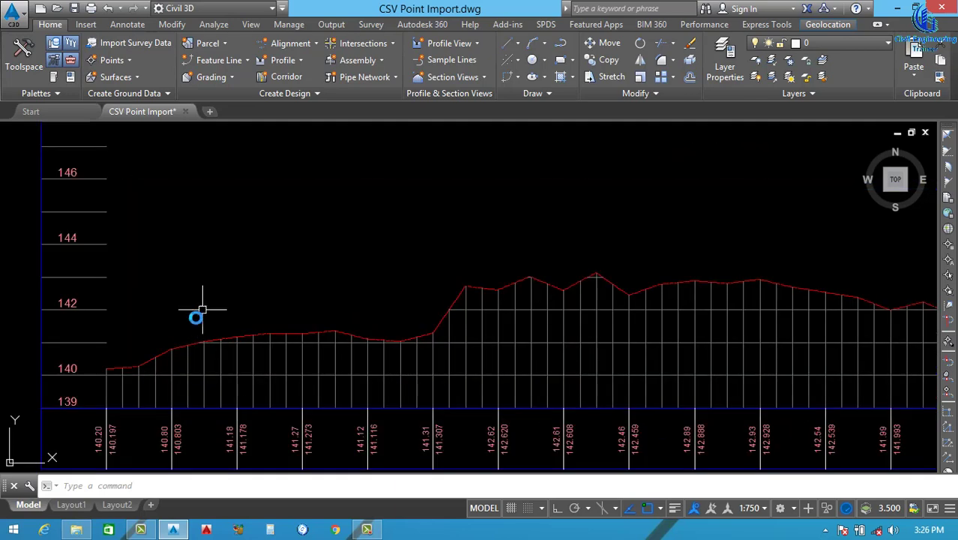
pyautogui.scroll(-2, 203, 317)
pyautogui.scroll(-2, 166, 352)
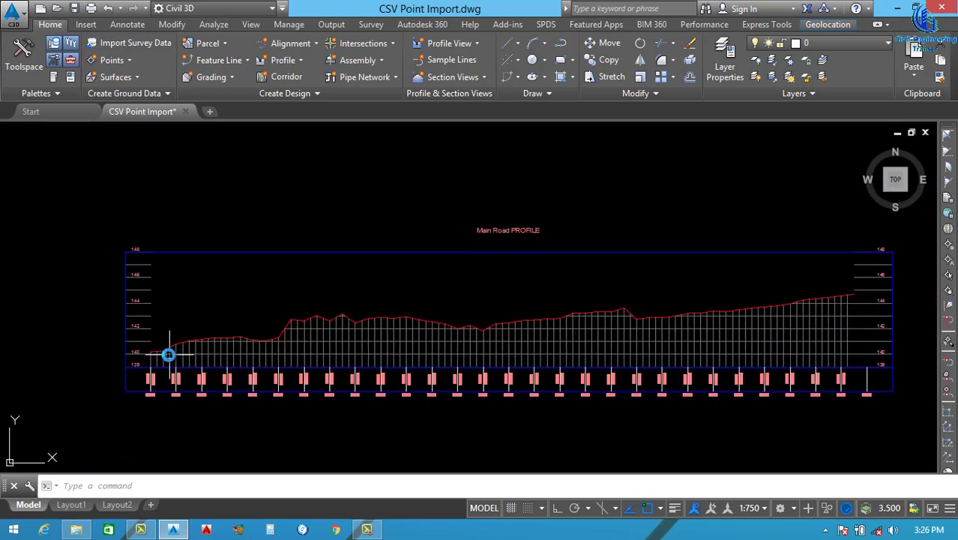
pyautogui.scroll(4, 146, 358)
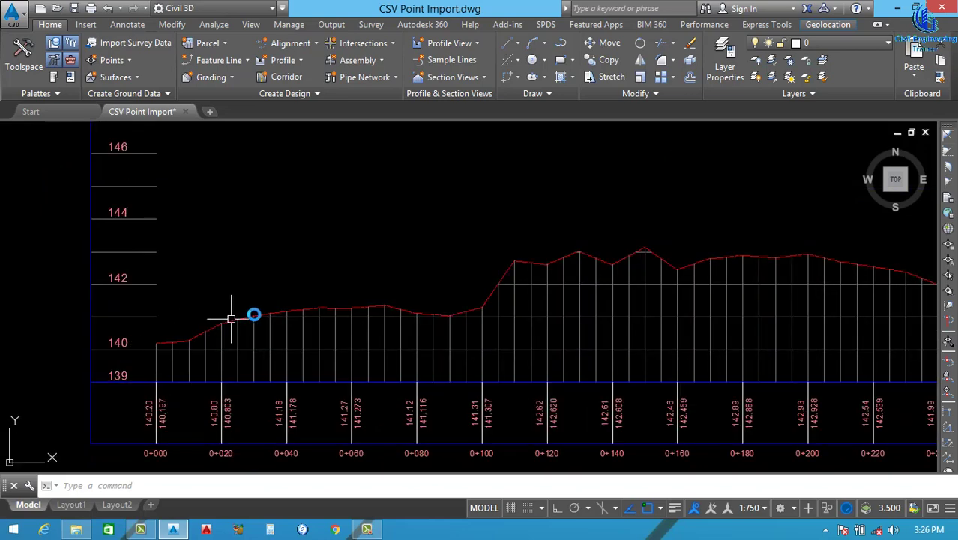
pyautogui.scroll(-2, 227, 329)
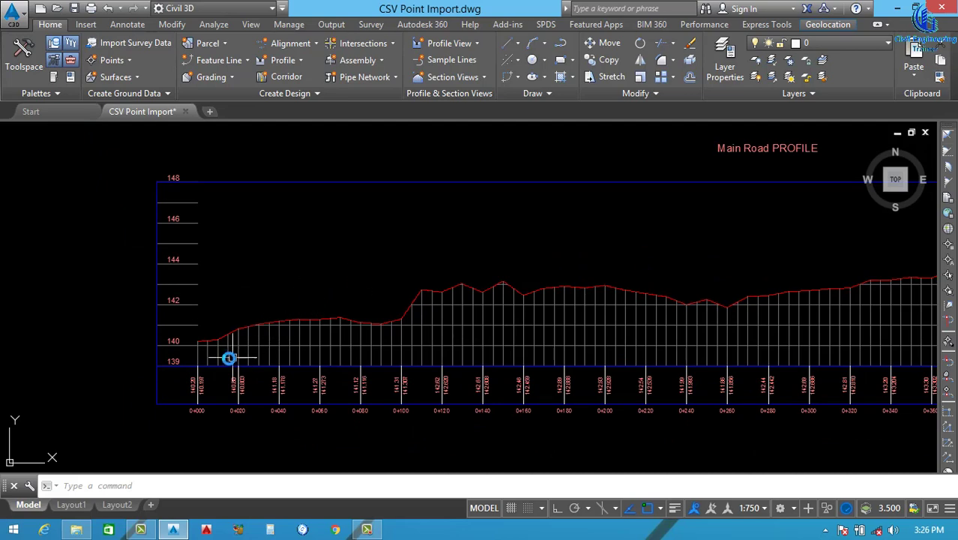
pyautogui.scroll(-1, 299, 328)
pyautogui.scroll(1, 305, 317)
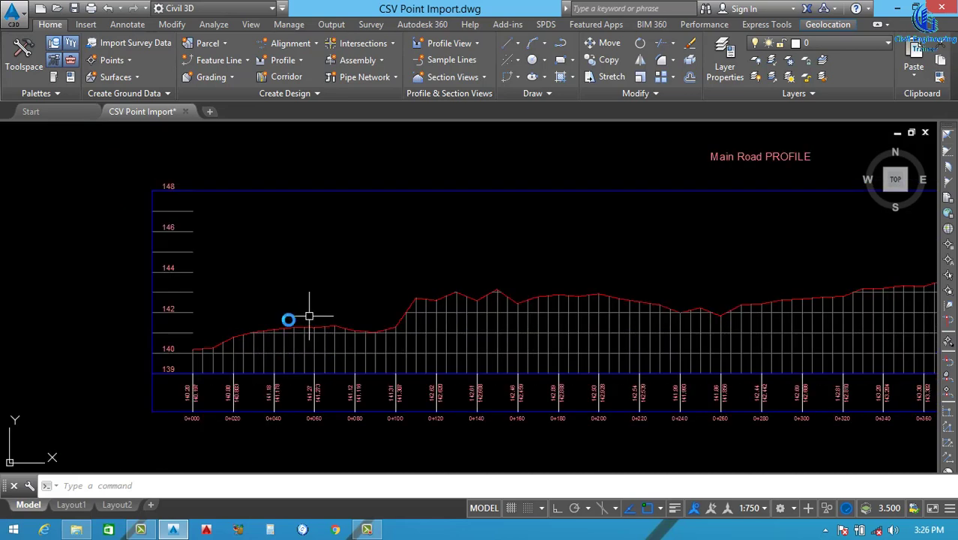
# Start a new drawn profile on the Main Road profile view named 'Design Level'.
pyautogui.click(298, 60)
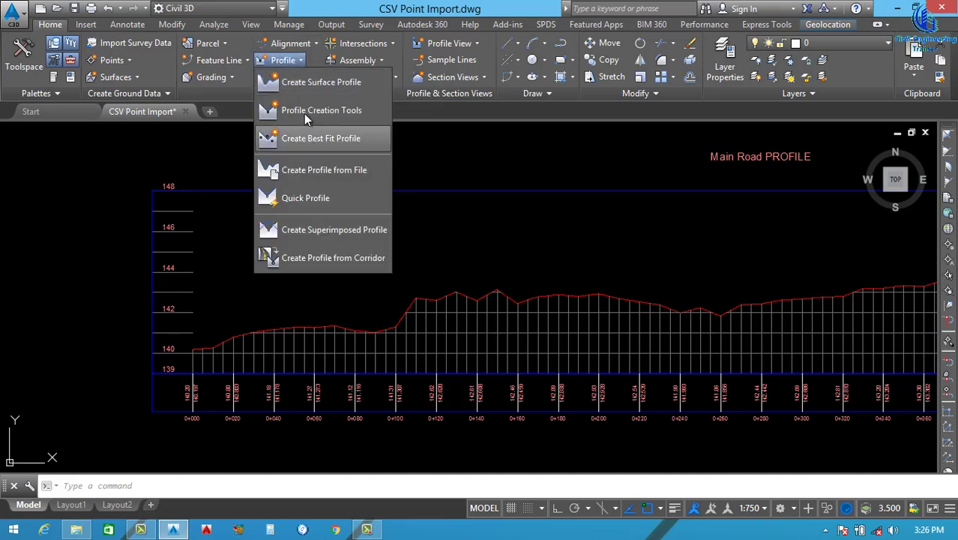
pyautogui.click(329, 109)
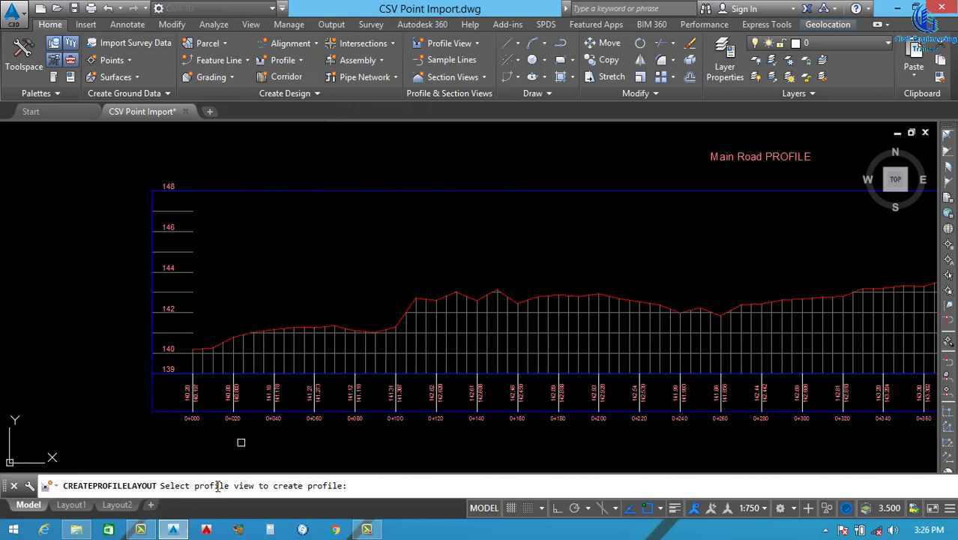
pyautogui.click(256, 192)
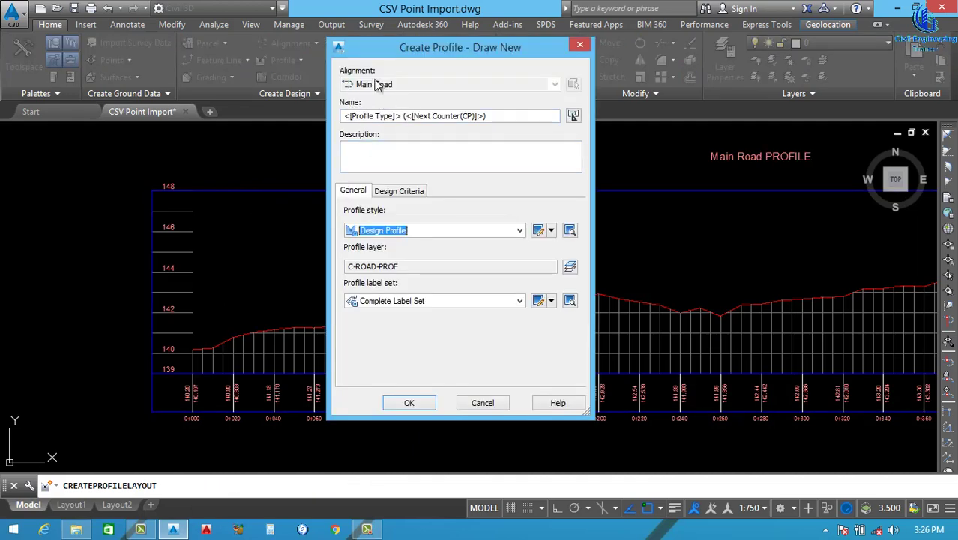
pyautogui.moveTo(483, 118); pyautogui.dragTo(318, 148)
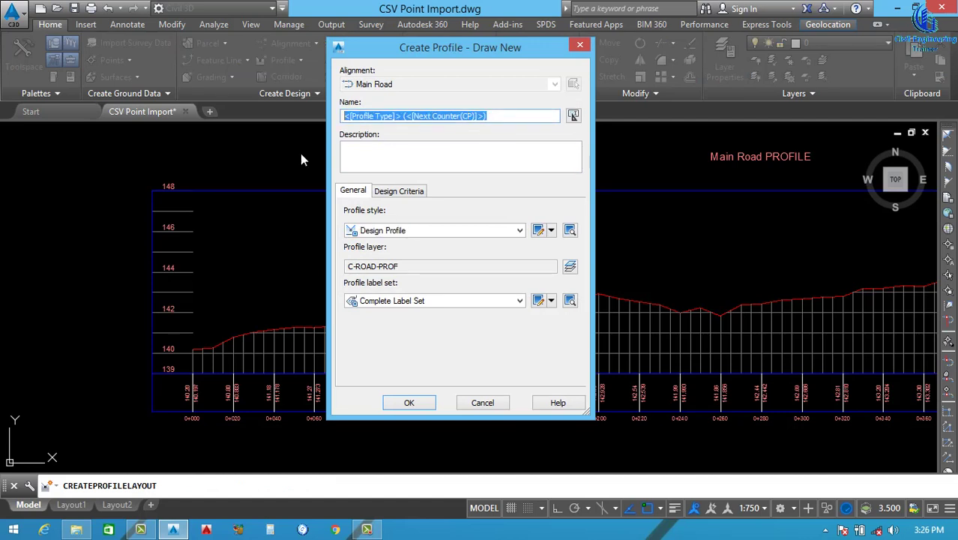
pyautogui.write('Des')
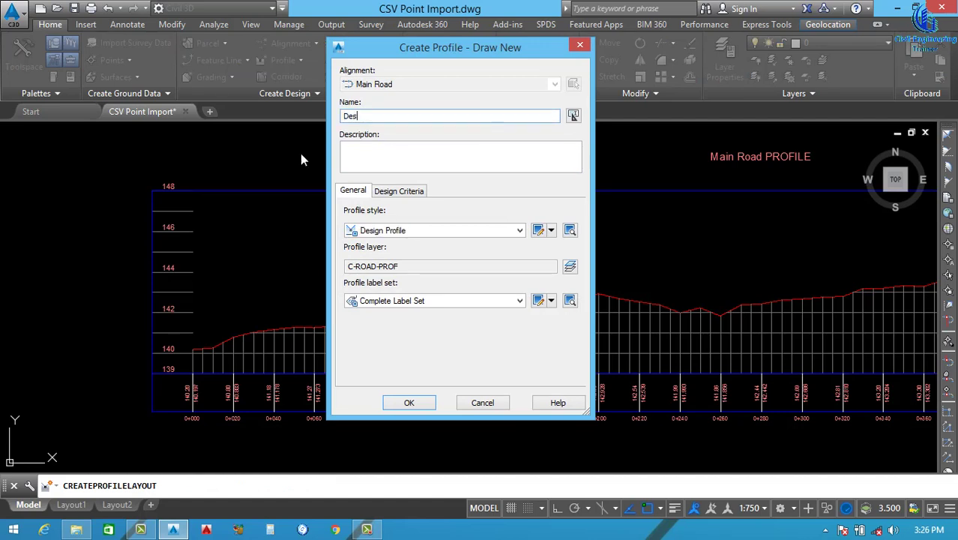
pyautogui.write('iogn')
pyautogui.press('BackSpace')
pyautogui.press('BackSpace')
pyautogui.press('BackSpace')
pyautogui.write('gn L')
pyautogui.write('Evel')
pyautogui.press('BackSpace')
pyautogui.press('BackSpace')
pyautogui.press('BackSpace')
pyautogui.press('BackSpace')
pyautogui.write('eve')
pyautogui.write('l')
# Keep Design Profile style and Complete Label Set, and create the profile.
pyautogui.click(428, 233)
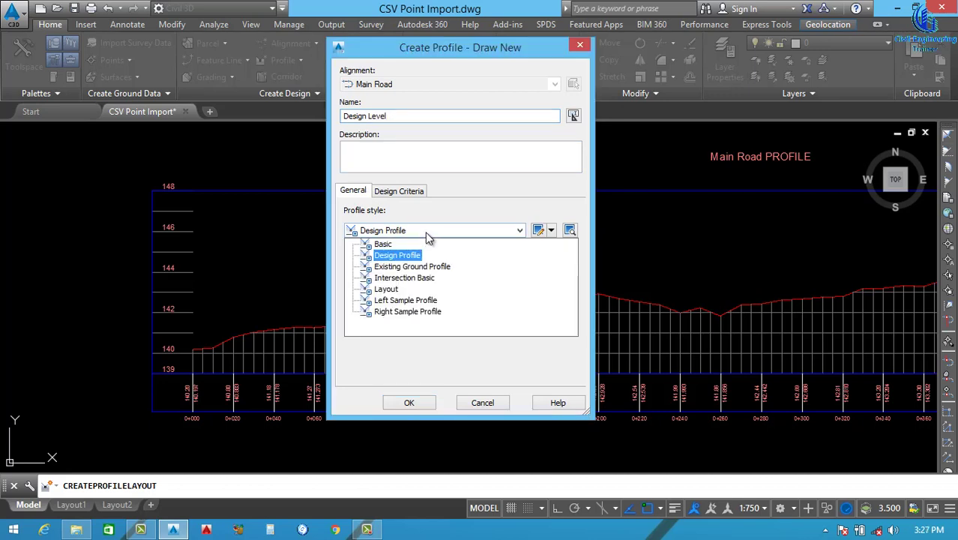
pyautogui.click(411, 257)
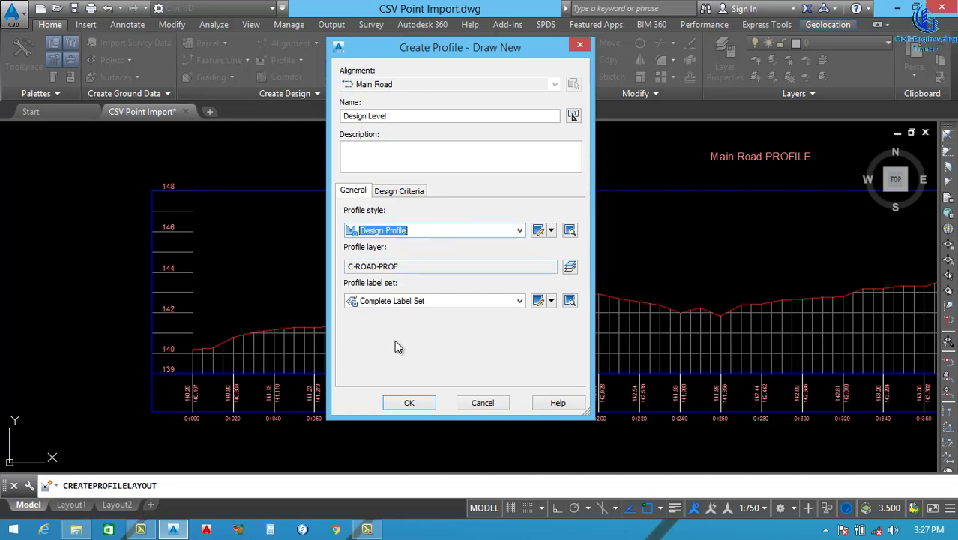
pyautogui.click(431, 303)
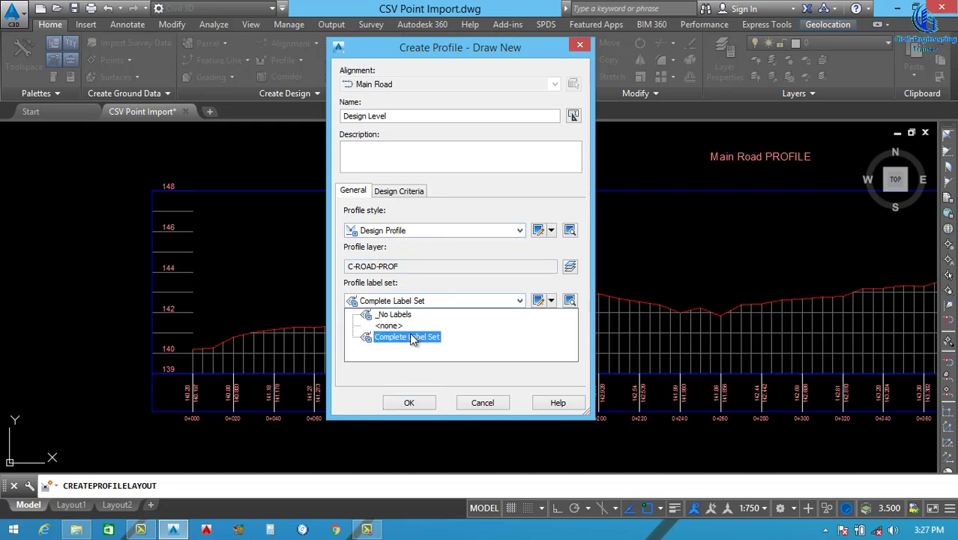
pyautogui.click(433, 339)
pyautogui.click(413, 405)
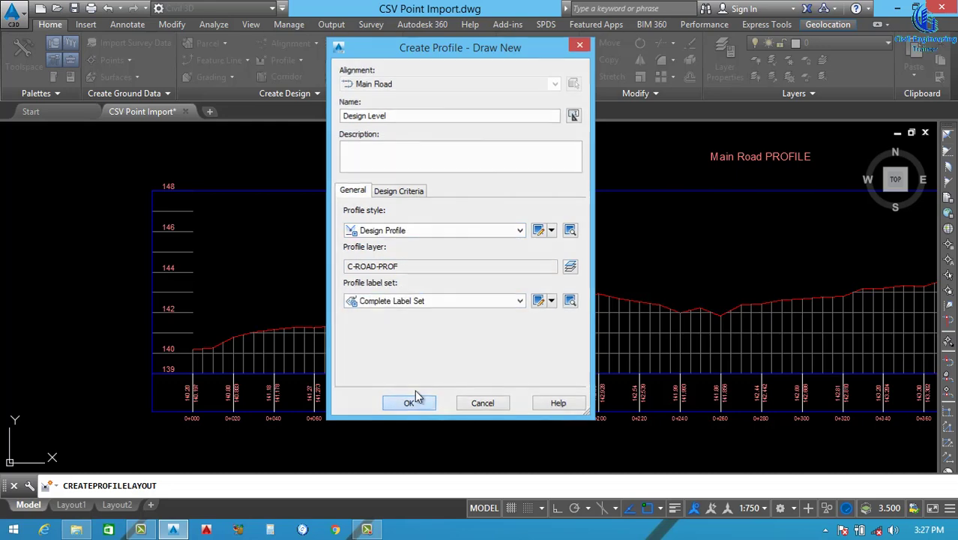
pyautogui.moveTo(243, 50); pyautogui.dragTo(245, 44)
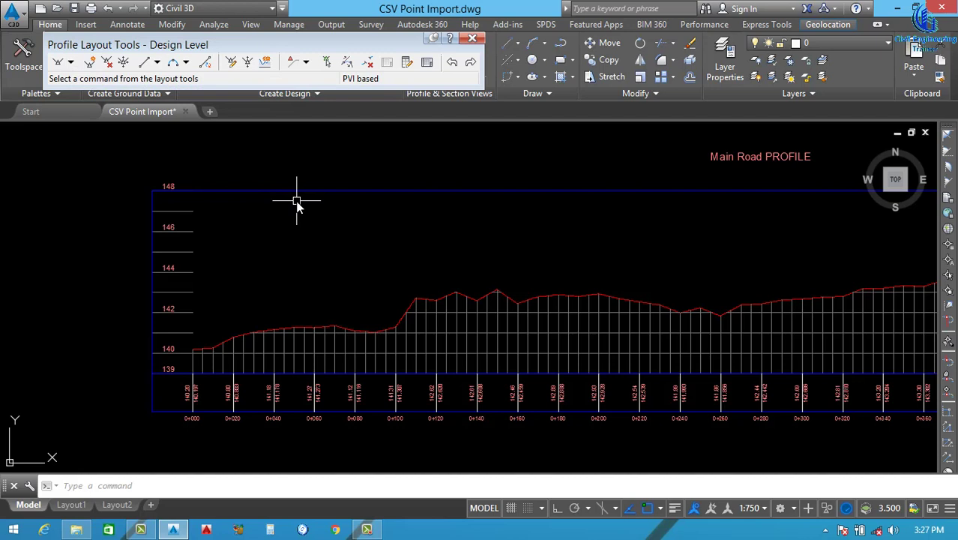
# Choose Draw Tangents With Curves and set the design profile start at station 0+000.
pyautogui.click(72, 65)
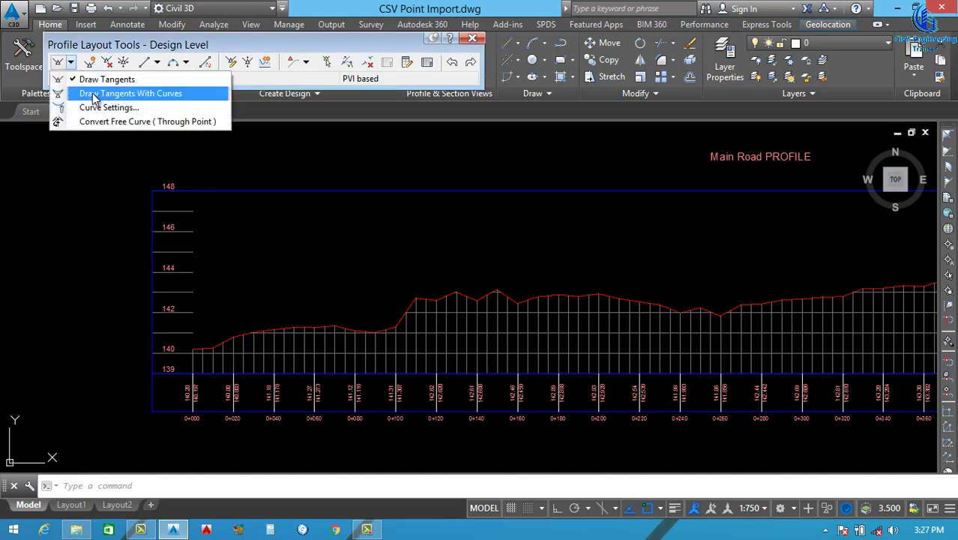
pyautogui.click(130, 93)
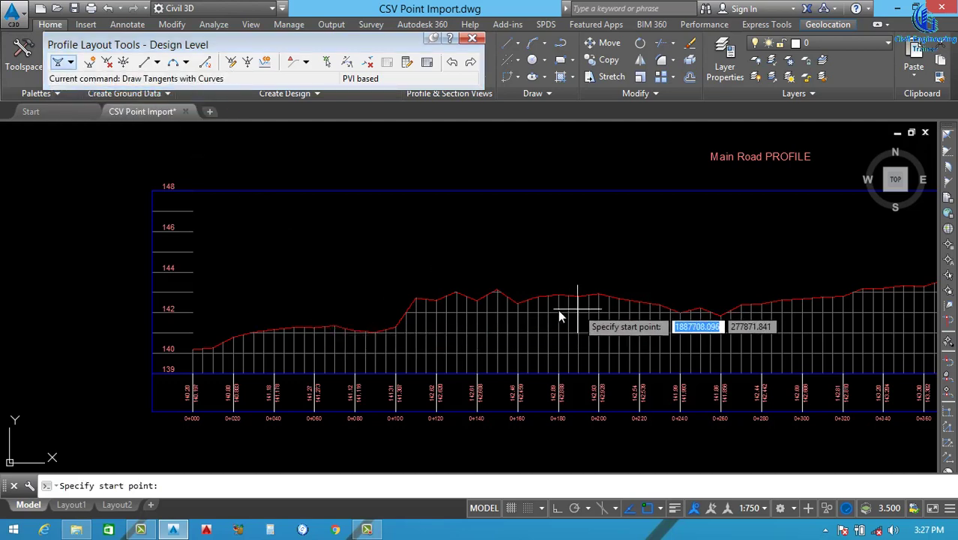
pyautogui.scroll(5, 211, 362)
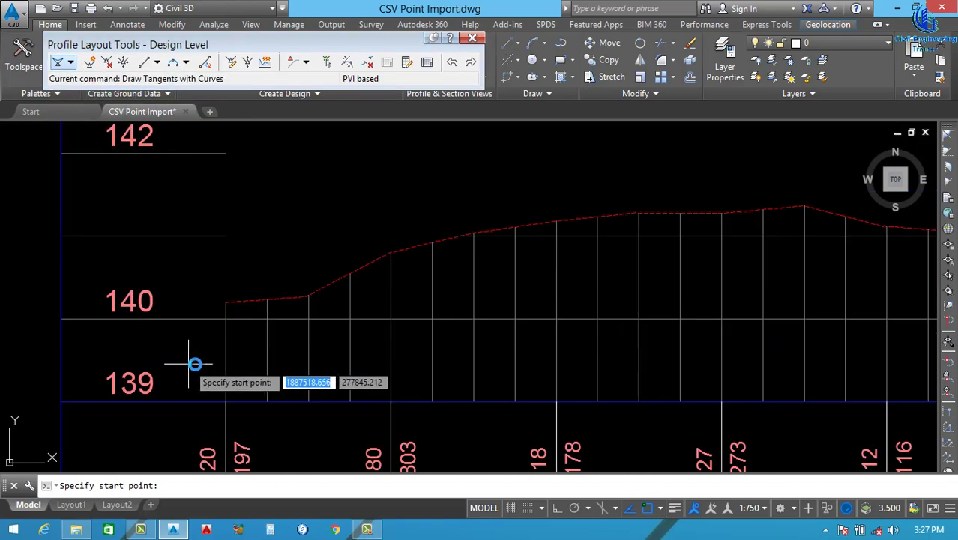
pyautogui.click(225, 302)
pyautogui.scroll(-3, 255, 324)
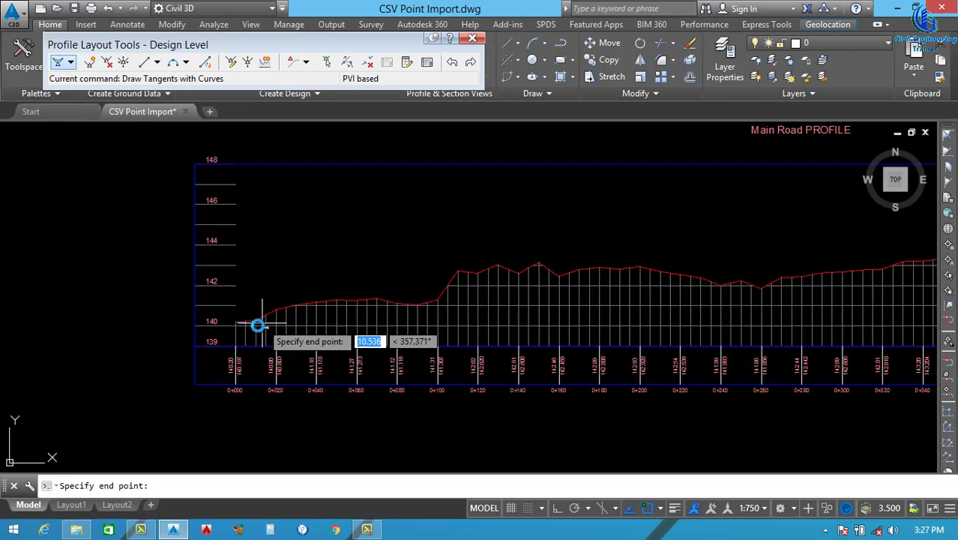
pyautogui.scroll(-2, 270, 326)
pyautogui.scroll(-2, 315, 322)
pyautogui.scroll(5, 322, 318)
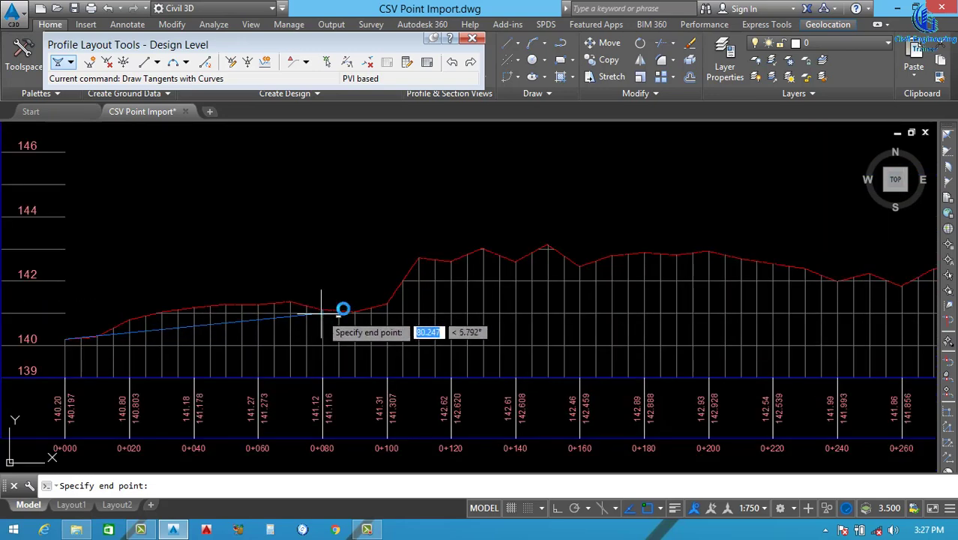
pyautogui.scroll(-5, 344, 308)
pyautogui.scroll(4, 368, 302)
pyautogui.scroll(2, 405, 288)
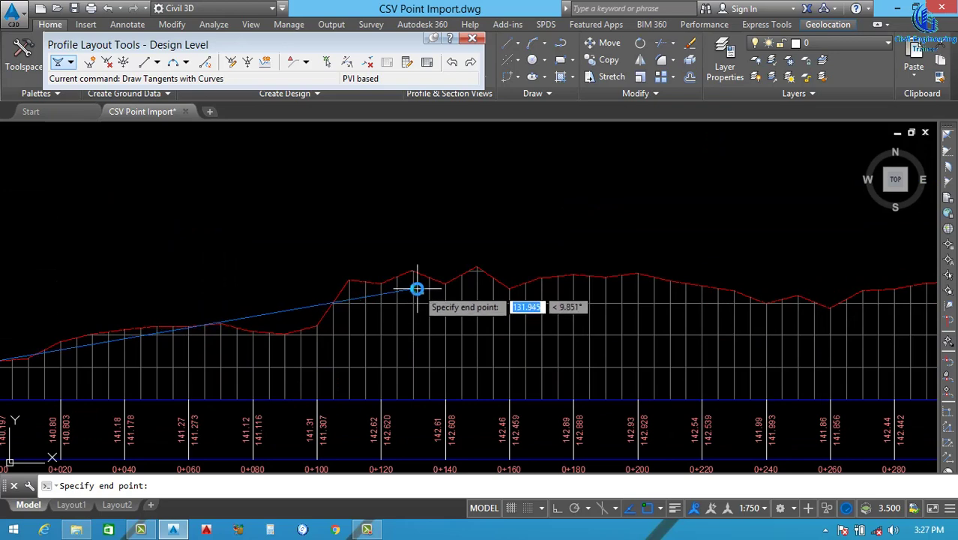
pyautogui.scroll(2, 418, 284)
# Place intersection points along the ground line through the dip to the profile's end and finish.
pyautogui.click(360, 297)
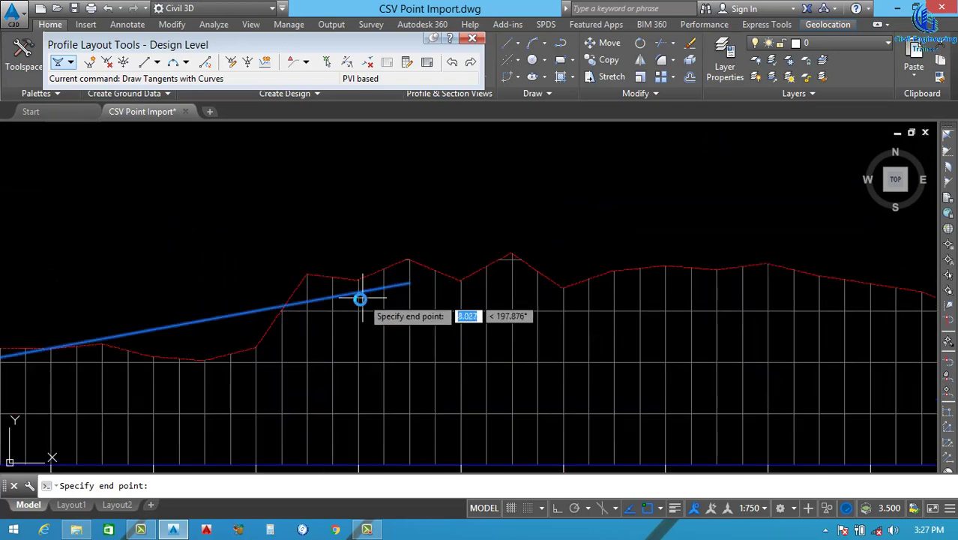
pyautogui.scroll(-5, 397, 293)
pyautogui.scroll(3, 644, 318)
pyautogui.scroll(2, 643, 316)
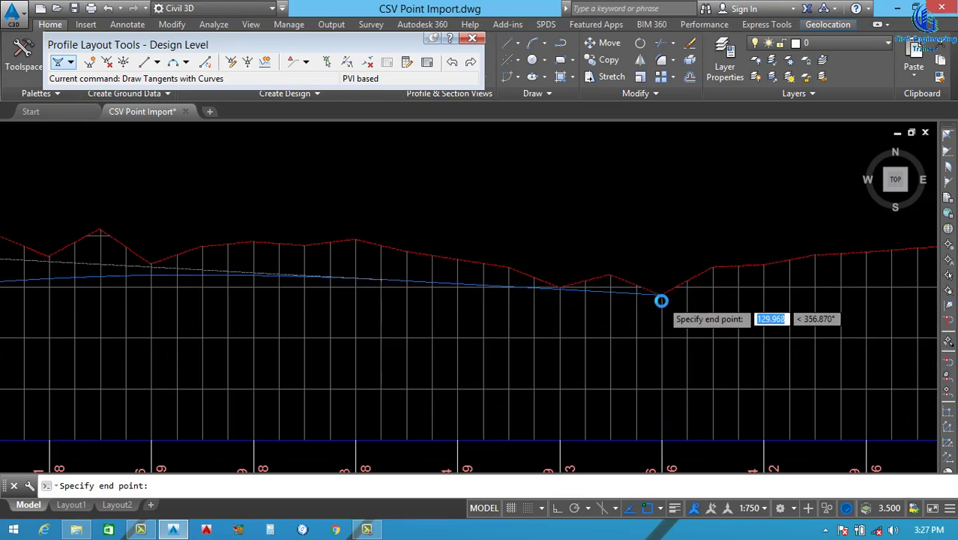
pyautogui.scroll(-1, 660, 299)
pyautogui.click(662, 300)
pyautogui.scroll(-5, 661, 301)
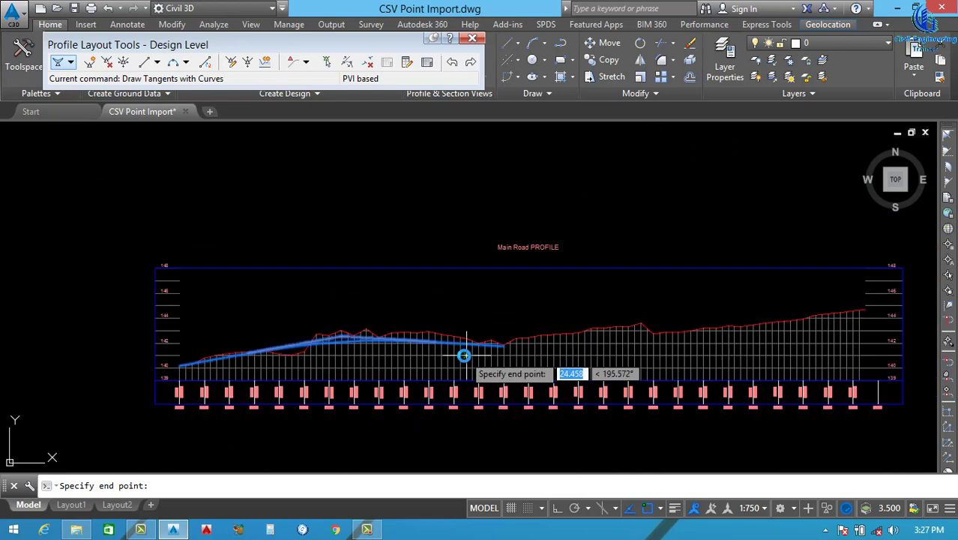
pyautogui.scroll(-2, 525, 338)
pyautogui.scroll(4, 584, 337)
pyautogui.scroll(2, 621, 328)
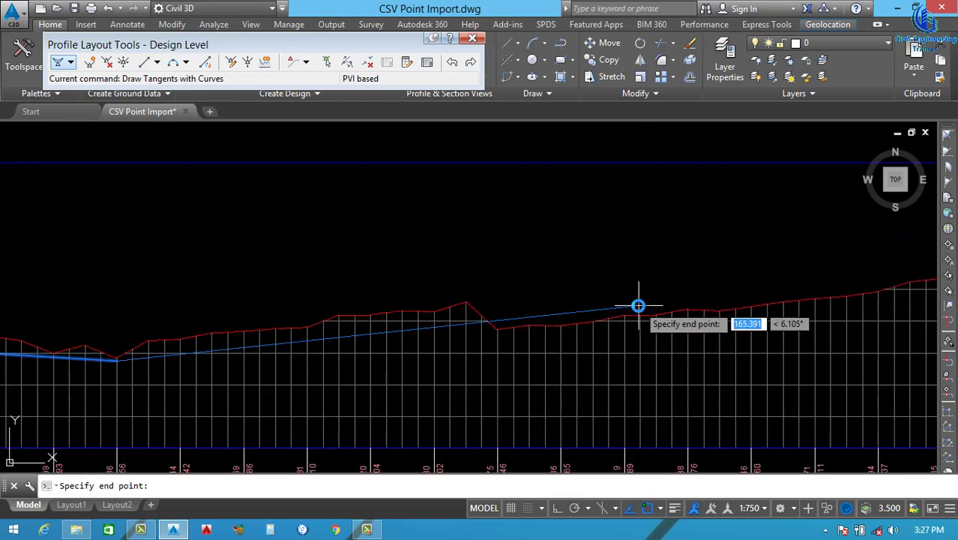
pyautogui.scroll(3, 637, 306)
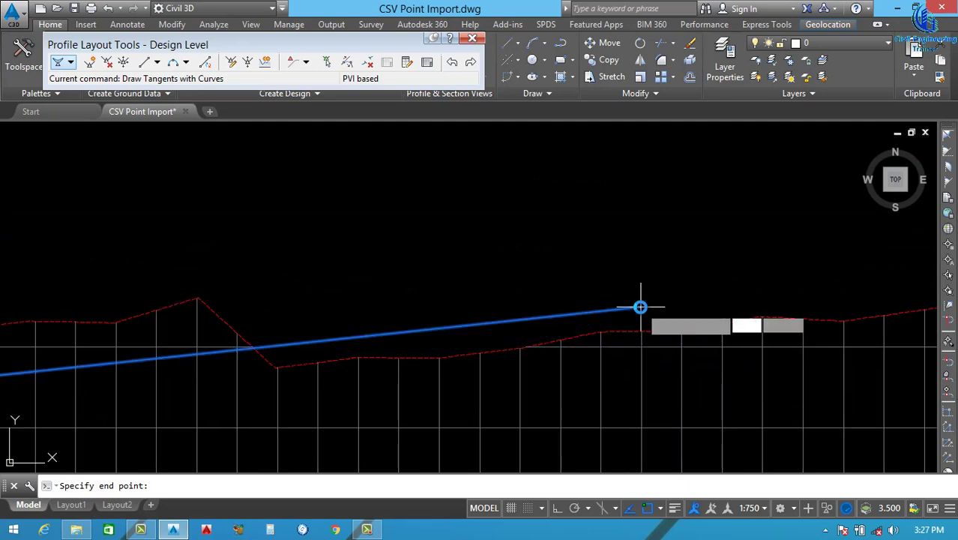
pyautogui.scroll(-2, 522, 321)
pyautogui.scroll(-3, 592, 313)
pyautogui.scroll(4, 661, 306)
pyautogui.scroll(3, 712, 305)
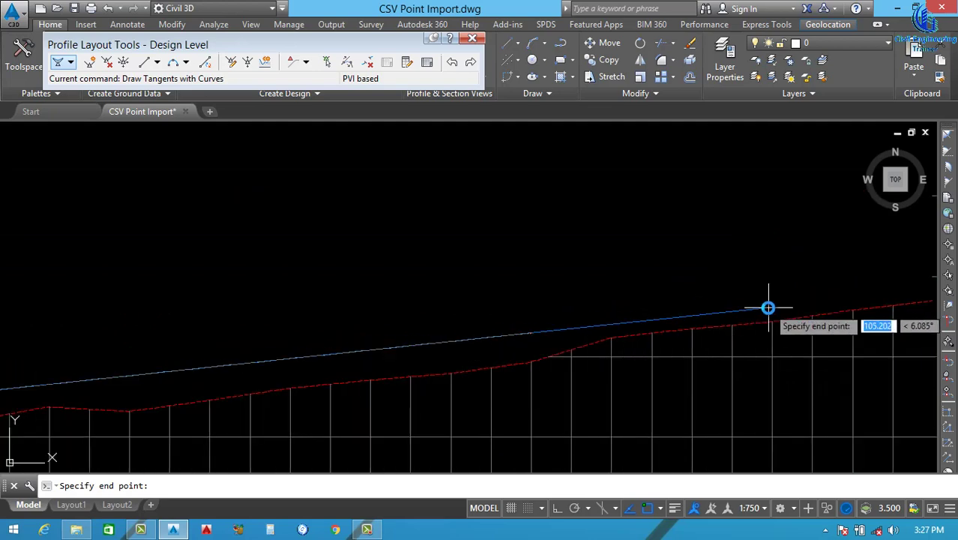
pyautogui.scroll(-4, 660, 326)
pyautogui.scroll(5, 708, 322)
pyautogui.scroll(4, 686, 328)
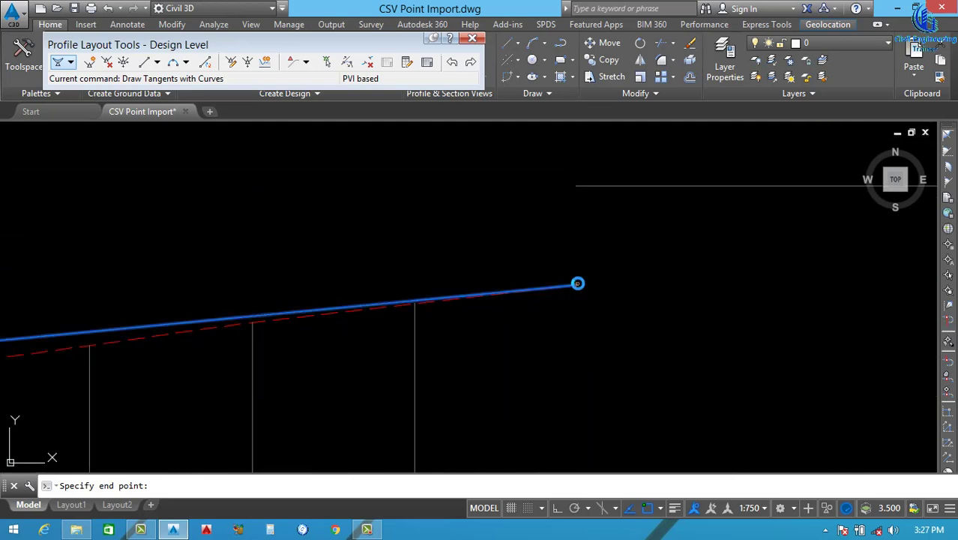
pyautogui.click(576, 285)
pyautogui.press('Return')
pyautogui.scroll(-2, 653, 284)
pyautogui.scroll(-4, 653, 300)
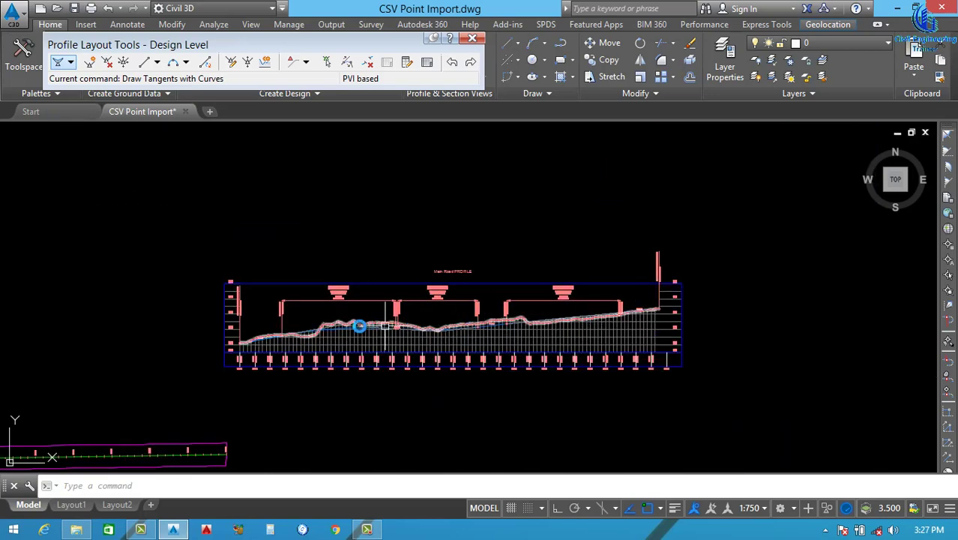
# Select the blue design profile and grip-raise one of its intersection points to a higher elevation.
pyautogui.scroll(2, 355, 327)
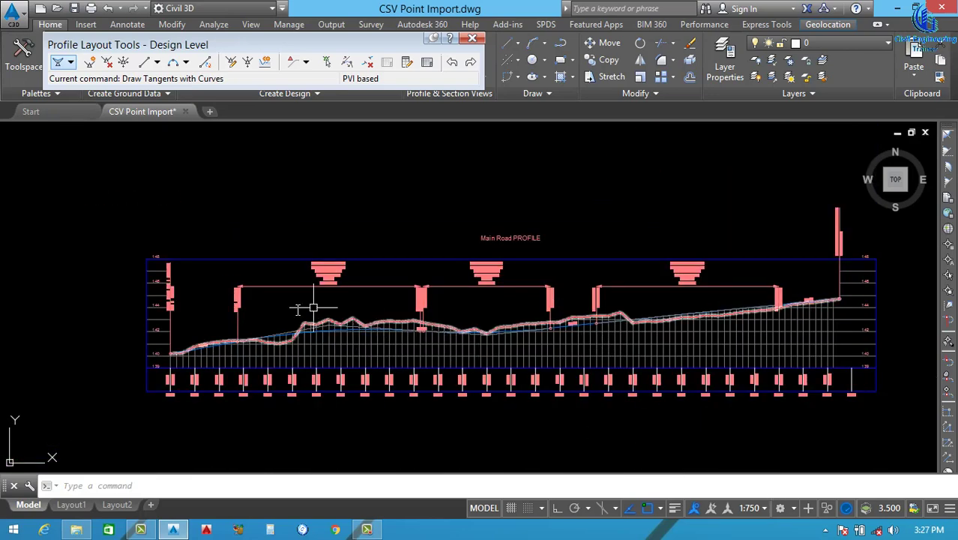
pyautogui.scroll(2, 274, 321)
pyautogui.scroll(2, 364, 284)
pyautogui.scroll(-4, 443, 271)
pyautogui.scroll(3, 443, 272)
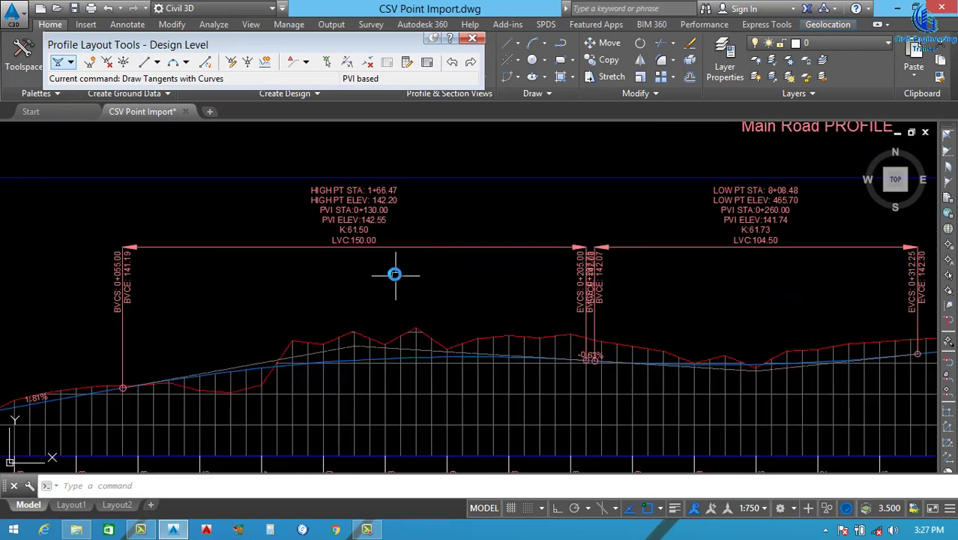
pyautogui.scroll(-1, 443, 316)
pyautogui.scroll(3, 394, 341)
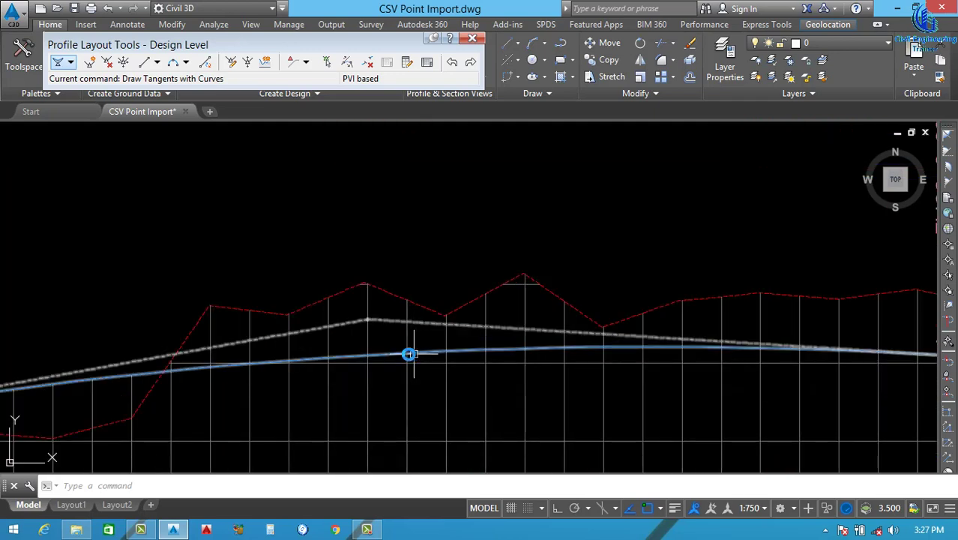
pyautogui.click(398, 353)
pyautogui.scroll(2, 360, 315)
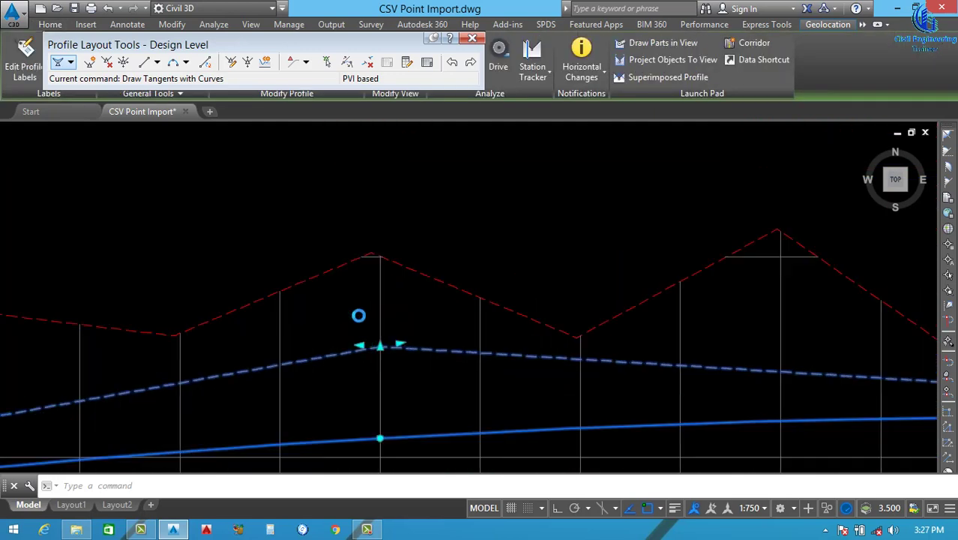
pyautogui.scroll(1, 382, 371)
pyautogui.click(388, 374)
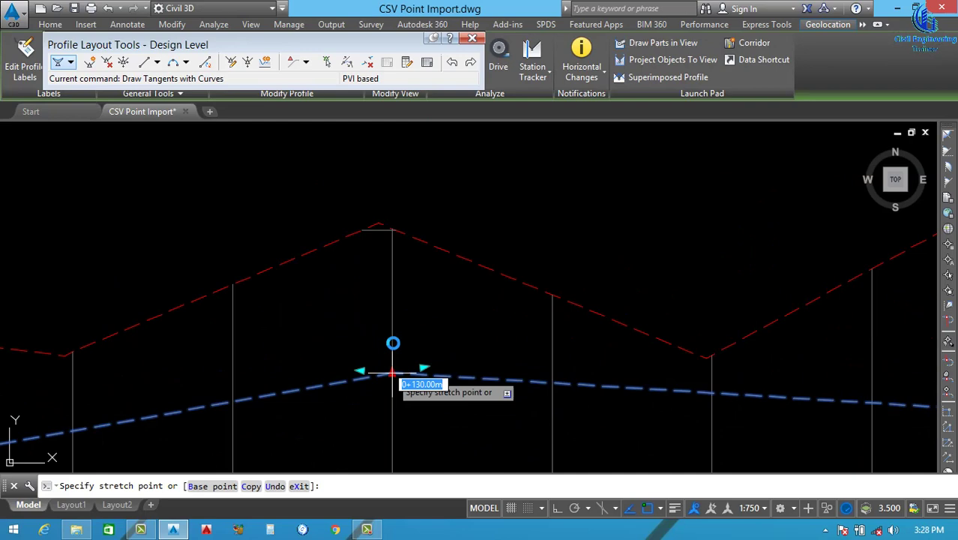
pyautogui.click(371, 300)
pyautogui.scroll(-3, 421, 296)
pyautogui.scroll(3, 274, 336)
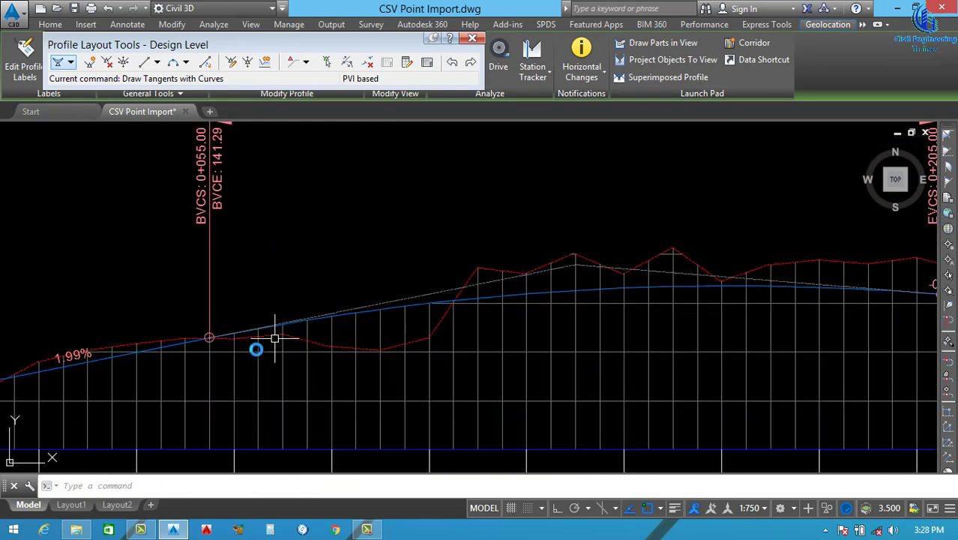
pyautogui.press('Escape')
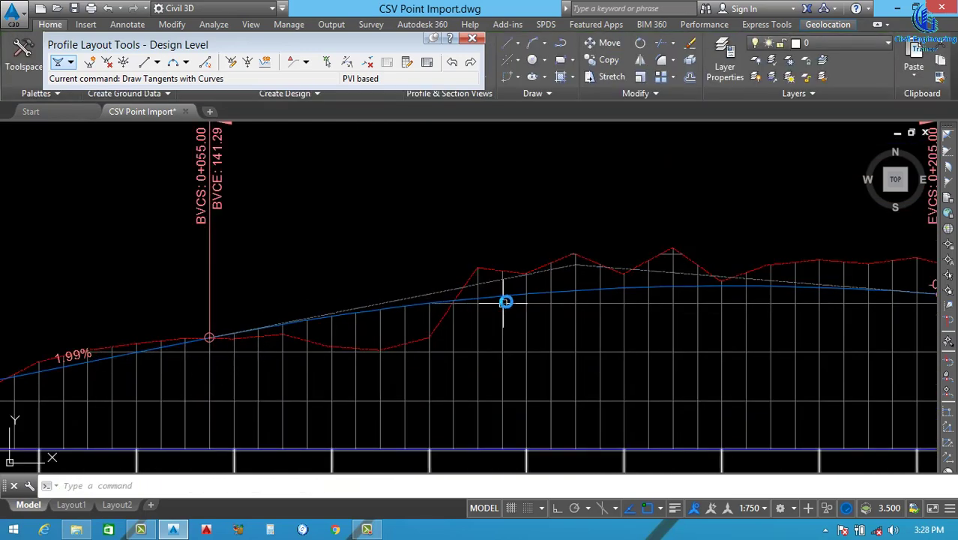
pyautogui.click(517, 296)
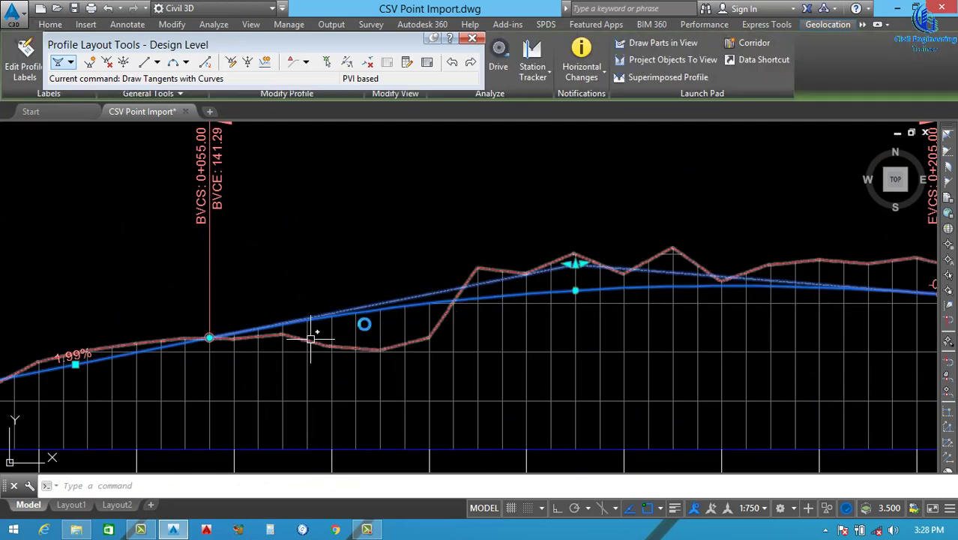
pyautogui.scroll(-3, 309, 337)
pyautogui.press('Escape')
# Pan along the Main Road profile to inspect the curve station labels and end grade break.
pyautogui.scroll(-2, 620, 312)
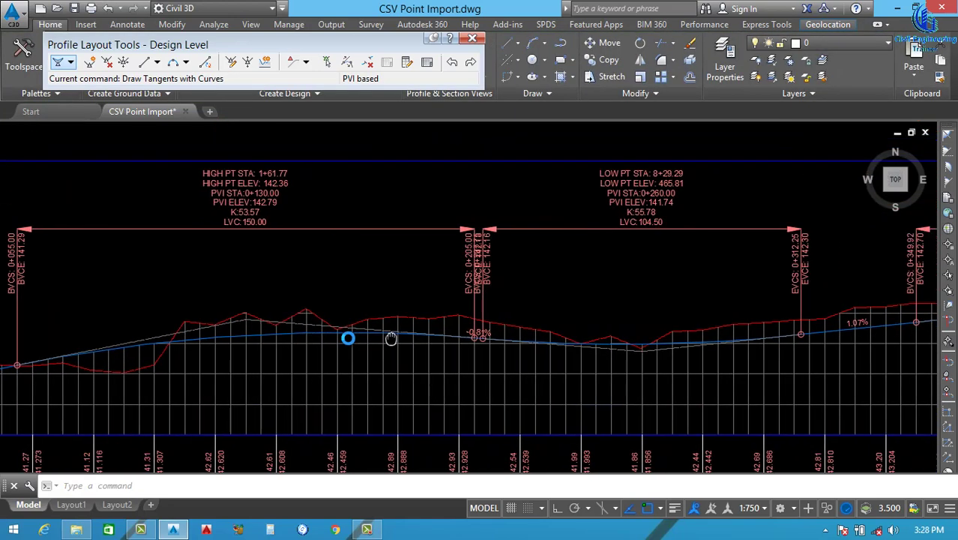
pyautogui.scroll(-1, 389, 336)
pyautogui.scroll(-2, 486, 336)
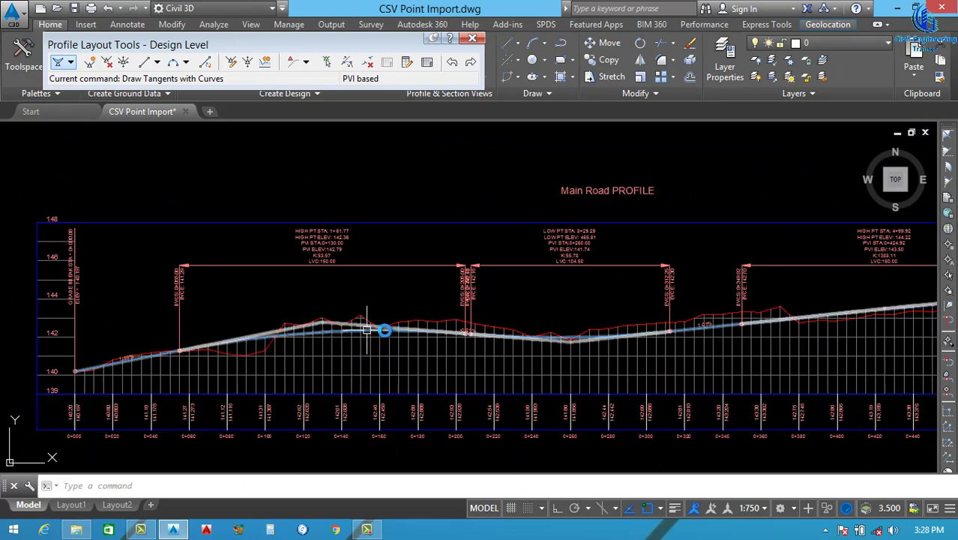
pyautogui.scroll(2, 787, 332)
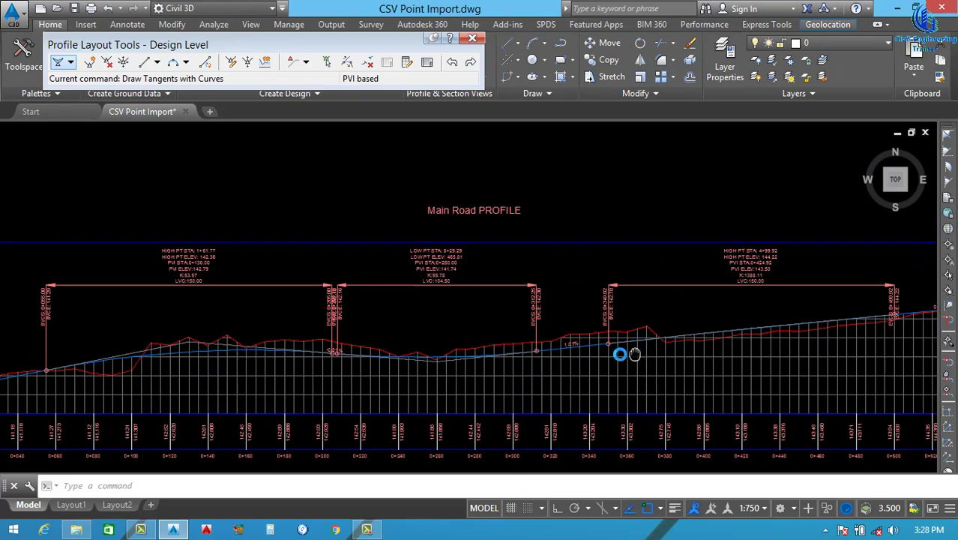
pyautogui.scroll(-2, 635, 353)
pyautogui.scroll(2, 216, 366)
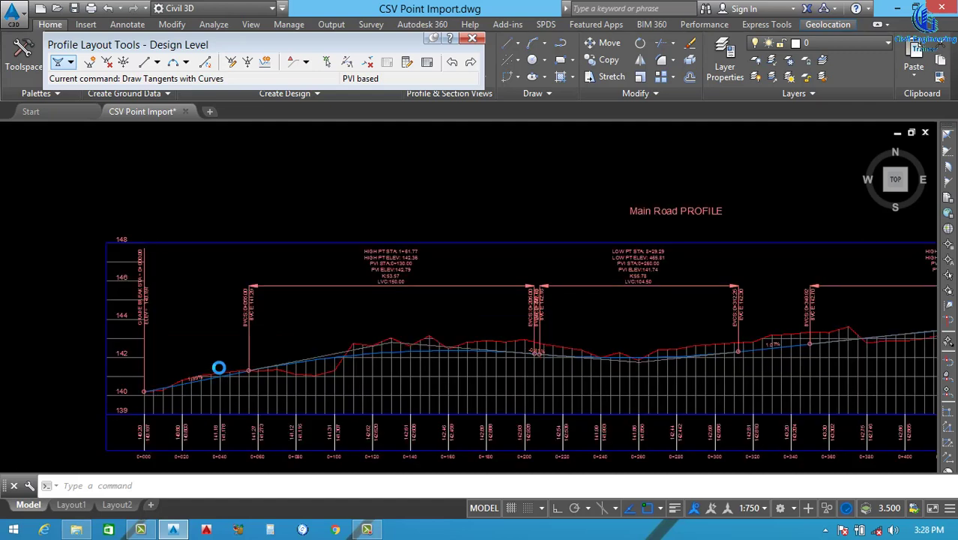
pyautogui.scroll(4, 153, 423)
pyautogui.moveTo(67, 431); pyautogui.dragTo(252, 334, button='middle')
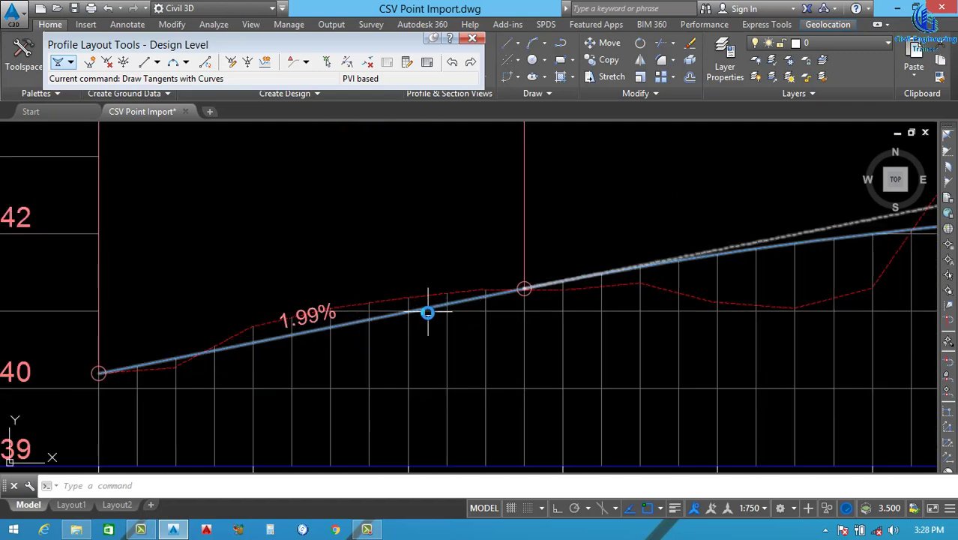
pyautogui.moveTo(434, 312); pyautogui.dragTo(268, 364, button='middle')
pyautogui.moveTo(592, 315)
pyautogui.mouseDown(button='middle')
pyautogui.moveTo(443, 357)
pyautogui.moveTo(317, 349)
pyautogui.mouseUp(button='middle')
pyautogui.moveTo(673, 291); pyautogui.dragTo(316, 305, button='middle')
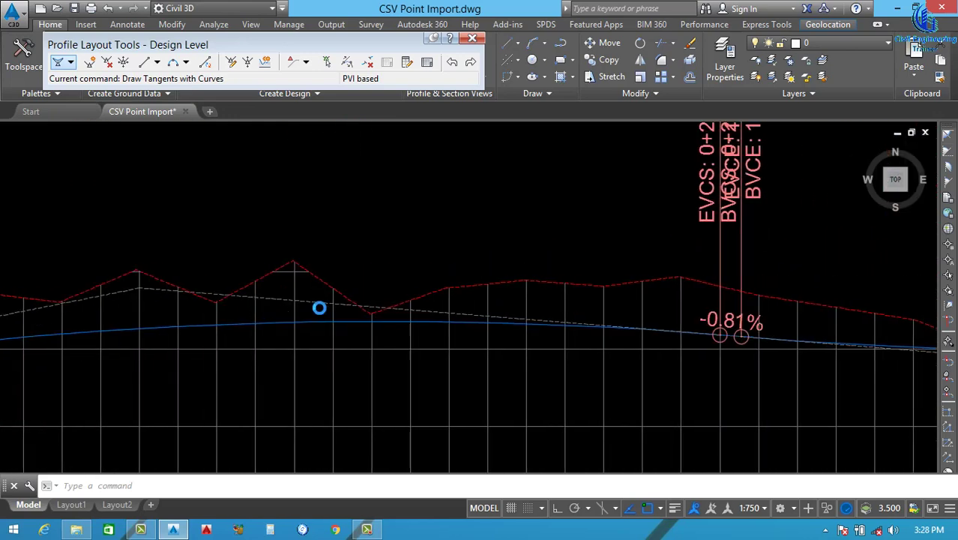
pyautogui.moveTo(609, 332); pyautogui.dragTo(331, 328, button='middle')
pyautogui.scroll(-2, 351, 328)
pyautogui.moveTo(500, 330); pyautogui.dragTo(363, 379, button='middle')
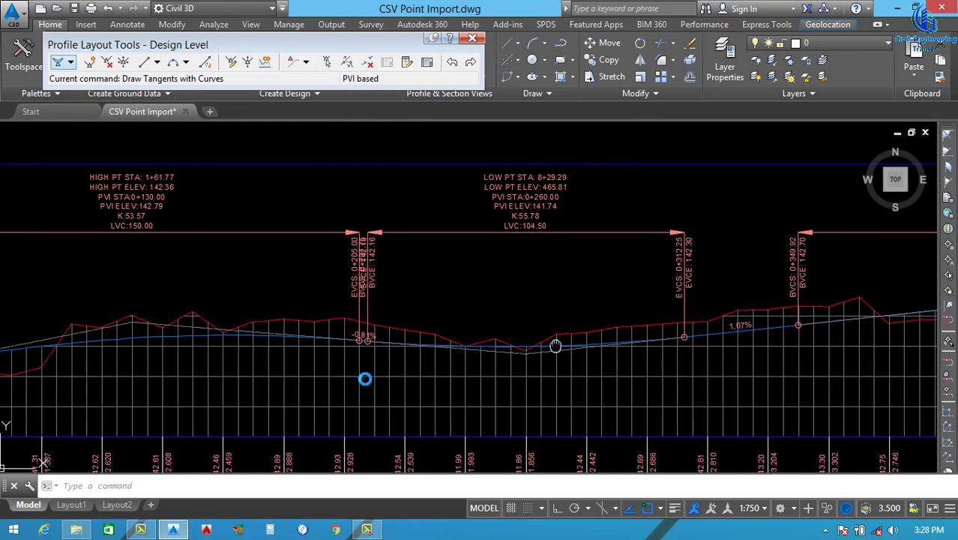
pyautogui.moveTo(646, 338); pyautogui.dragTo(522, 381, button='middle')
pyautogui.moveTo(710, 360); pyautogui.dragTo(581, 363, button='middle')
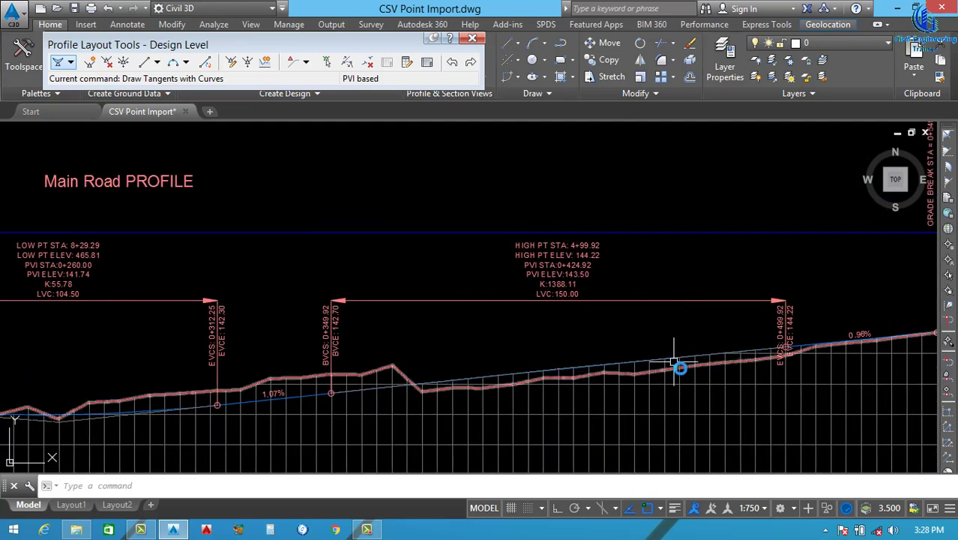
pyautogui.moveTo(648, 385); pyautogui.dragTo(416, 402, button='middle')
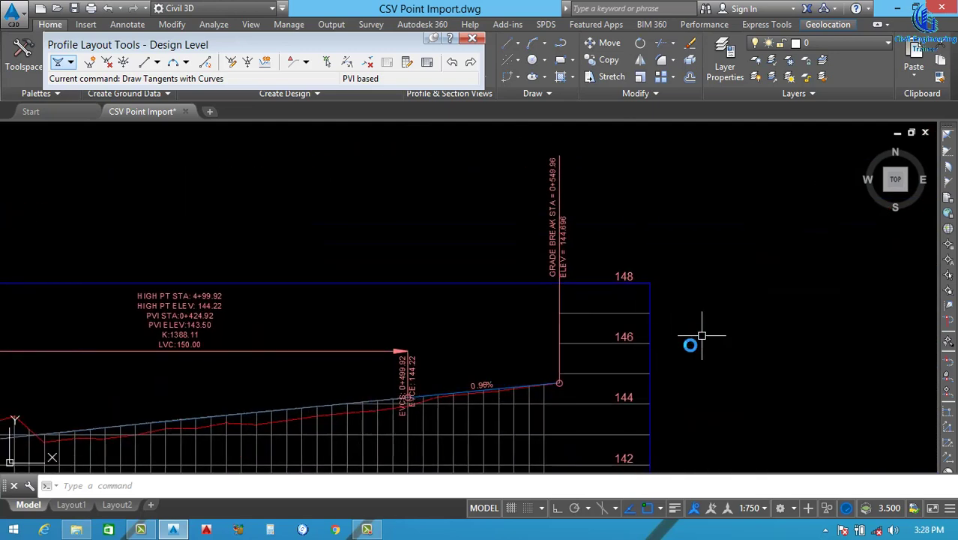
pyautogui.scroll(-4, 456, 379)
pyautogui.scroll(3, 384, 389)
pyautogui.scroll(-3, 550, 363)
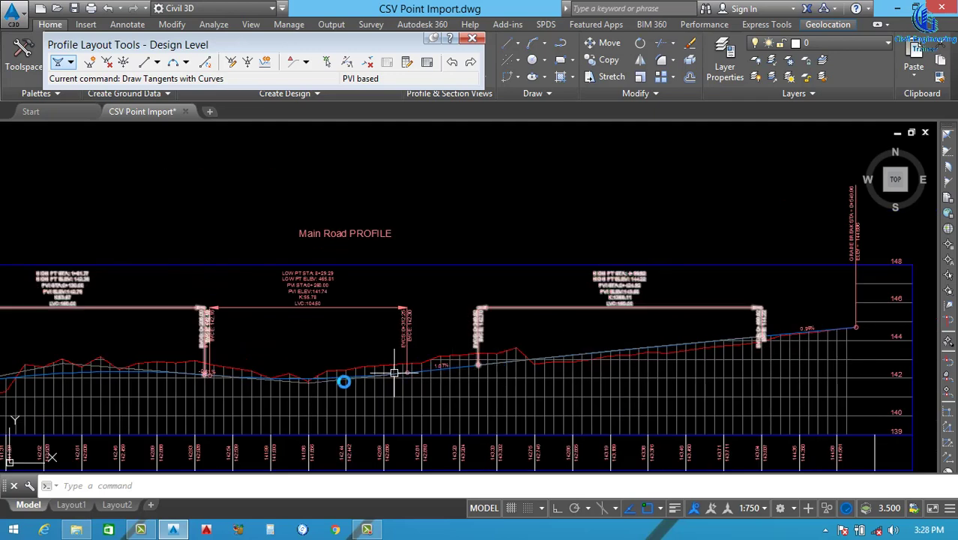
pyautogui.scroll(5, 301, 381)
pyautogui.scroll(3, 120, 380)
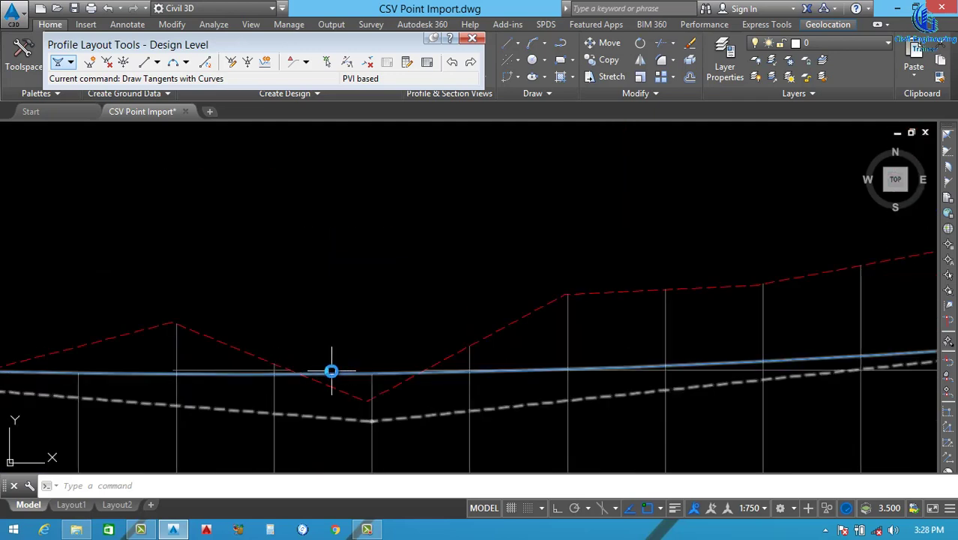
# Grip-move the design profile's sag PVI upward to a new position.
pyautogui.click(375, 418)
pyautogui.scroll(4, 375, 425)
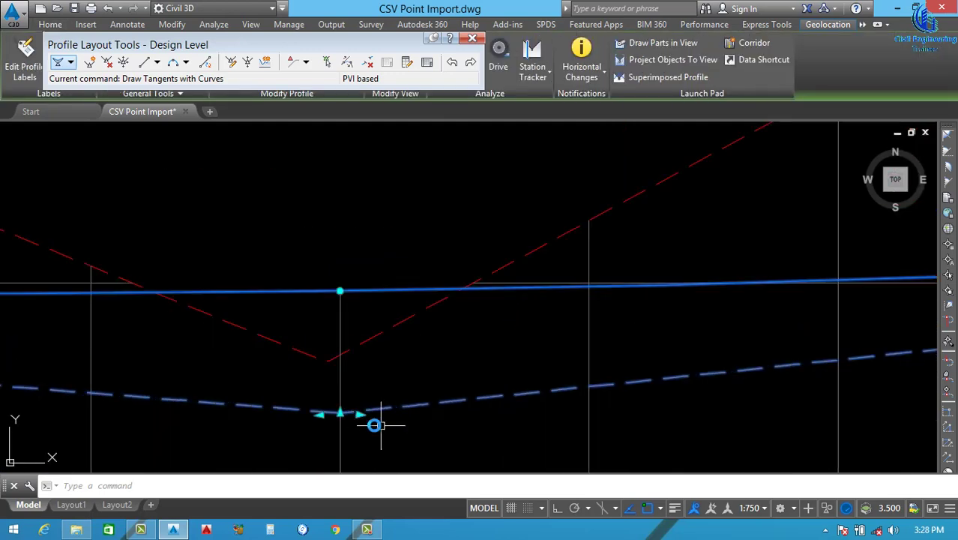
pyautogui.click(341, 413)
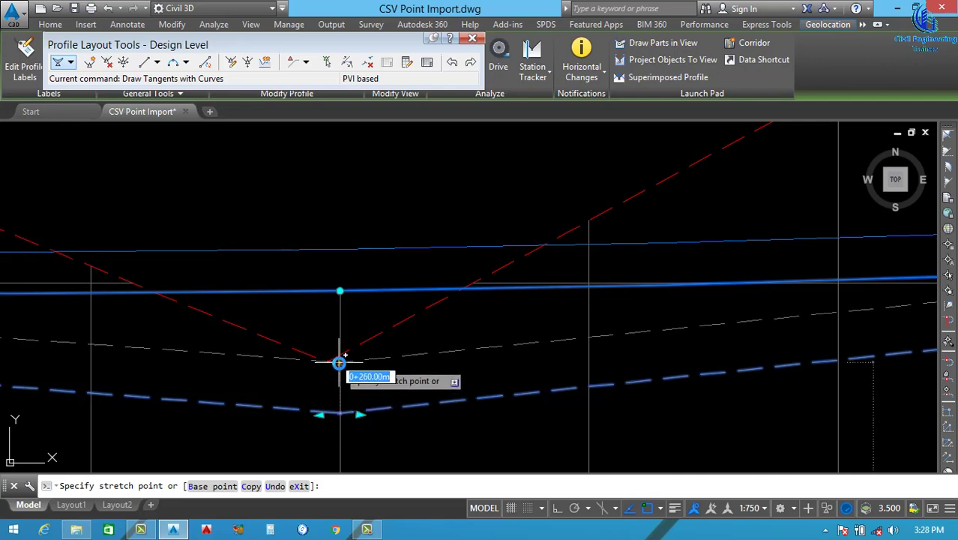
pyautogui.click(341, 370)
pyautogui.scroll(-5, 438, 359)
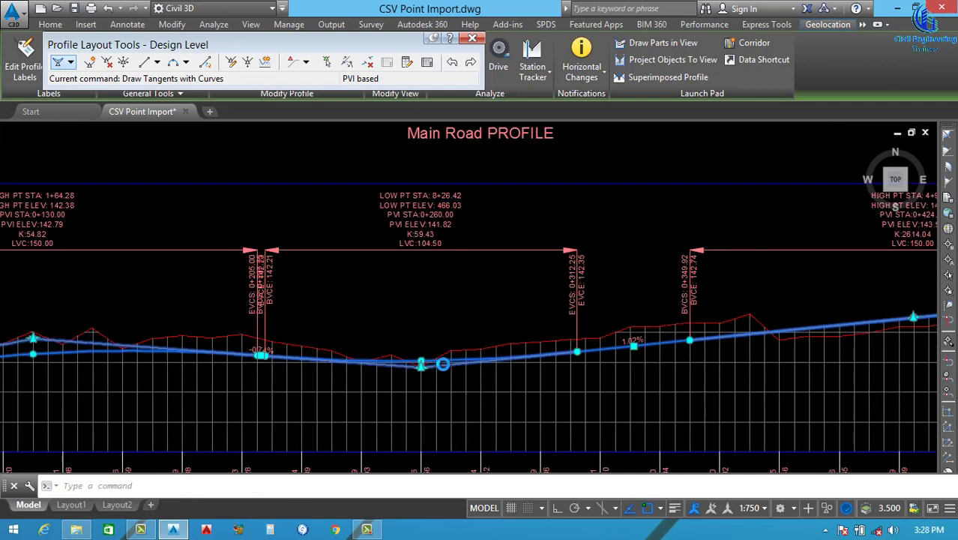
pyautogui.press('Escape')
# Move the first crest PVI left to station 0+119.95, elevation 142.75, and reselect the profile.
pyautogui.moveTo(583, 372); pyautogui.dragTo(455, 361, button='middle')
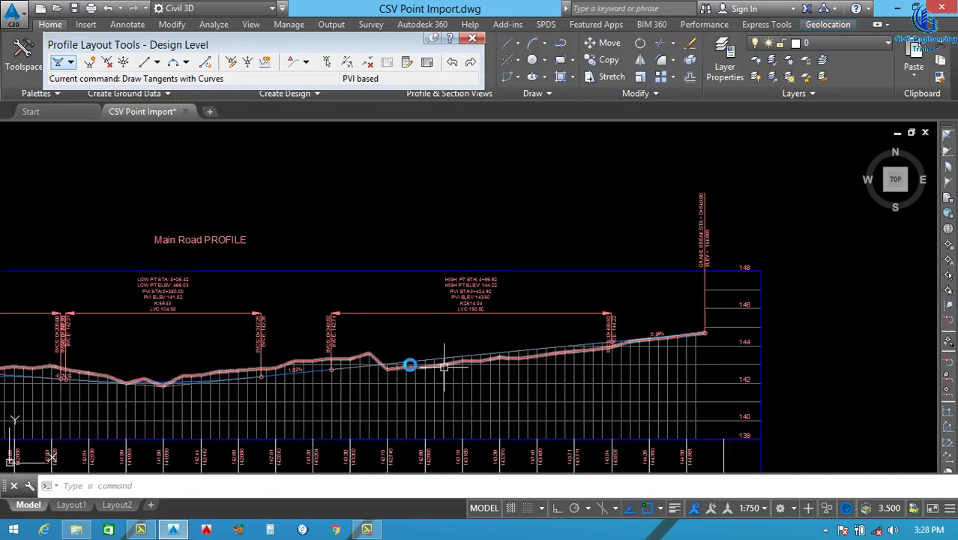
pyautogui.scroll(-2, 455, 360)
pyautogui.scroll(3, 426, 365)
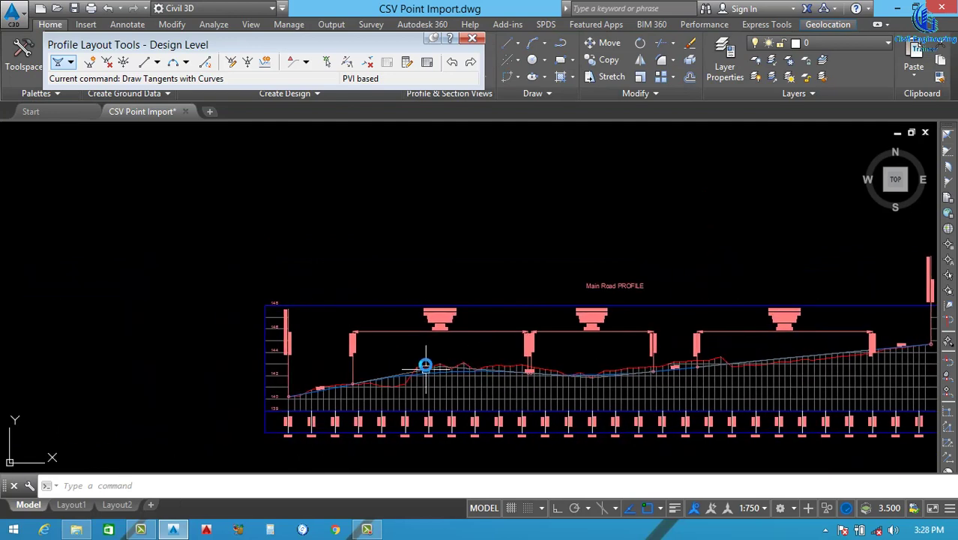
pyautogui.scroll(3, 472, 339)
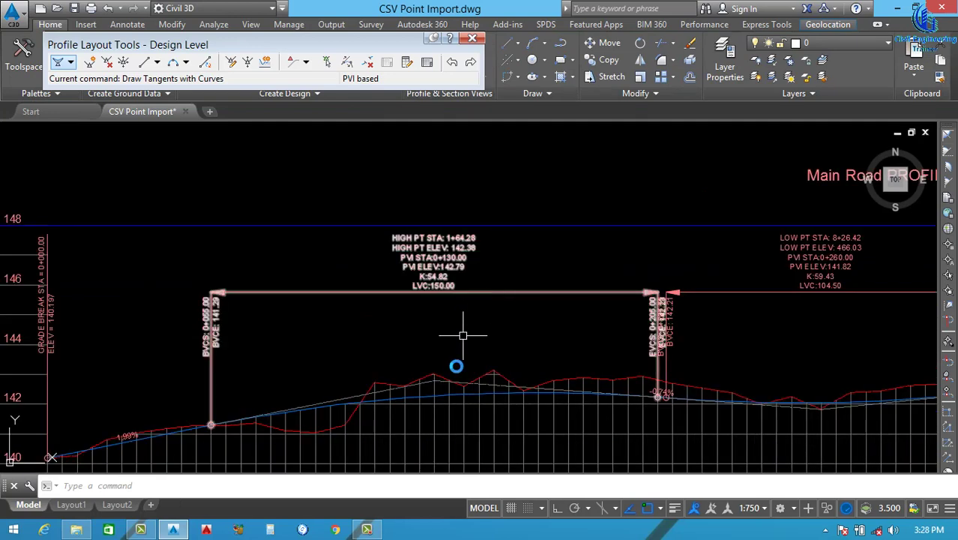
pyautogui.scroll(2, 442, 393)
pyautogui.click(424, 368)
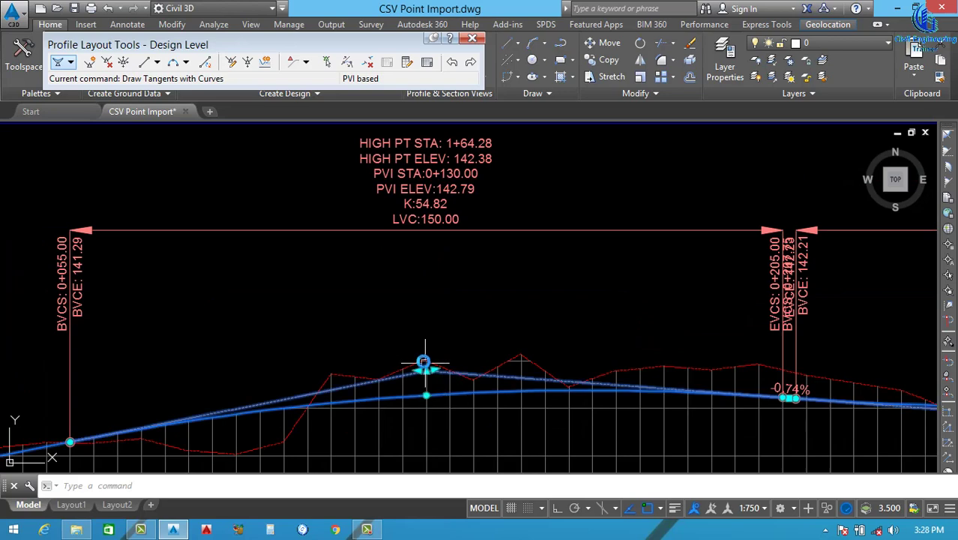
pyautogui.scroll(4, 428, 371)
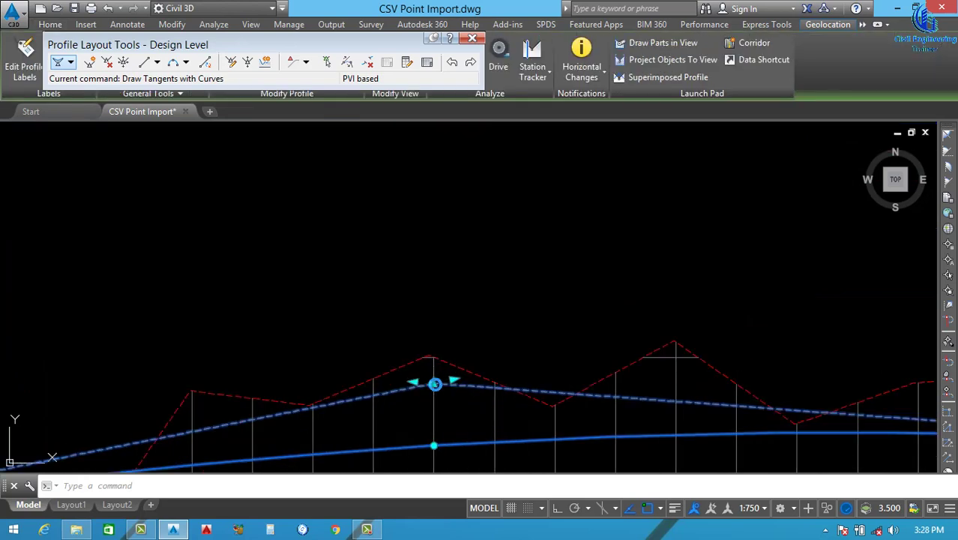
pyautogui.click(435, 383)
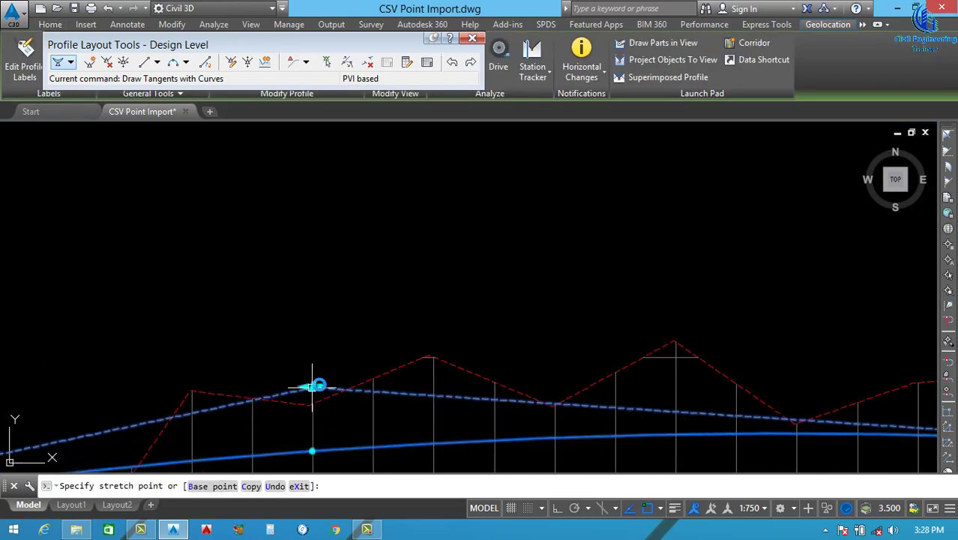
pyautogui.click(314, 387)
pyautogui.scroll(-3, 445, 366)
pyautogui.scroll(-2, 449, 366)
pyautogui.scroll(-3, 459, 380)
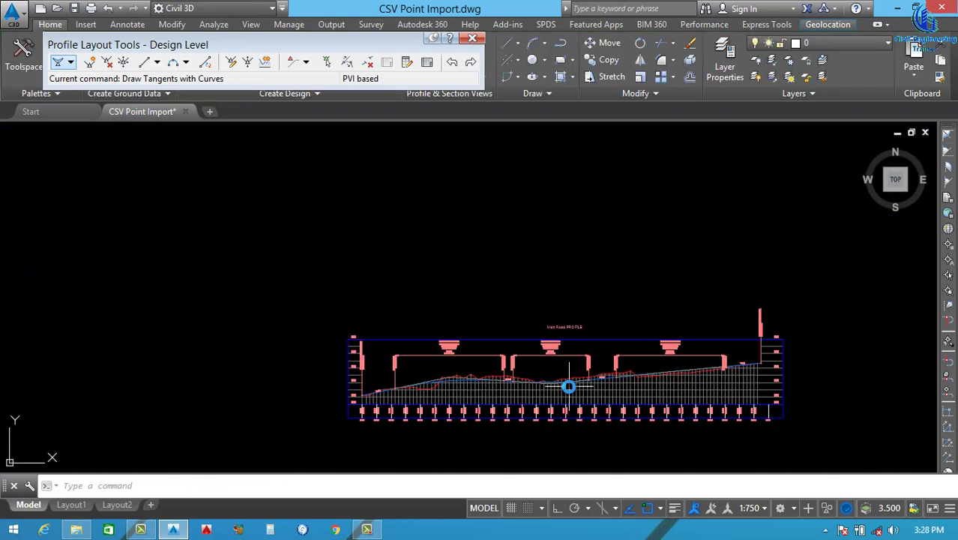
pyautogui.scroll(2, 569, 387)
pyautogui.scroll(4, 414, 353)
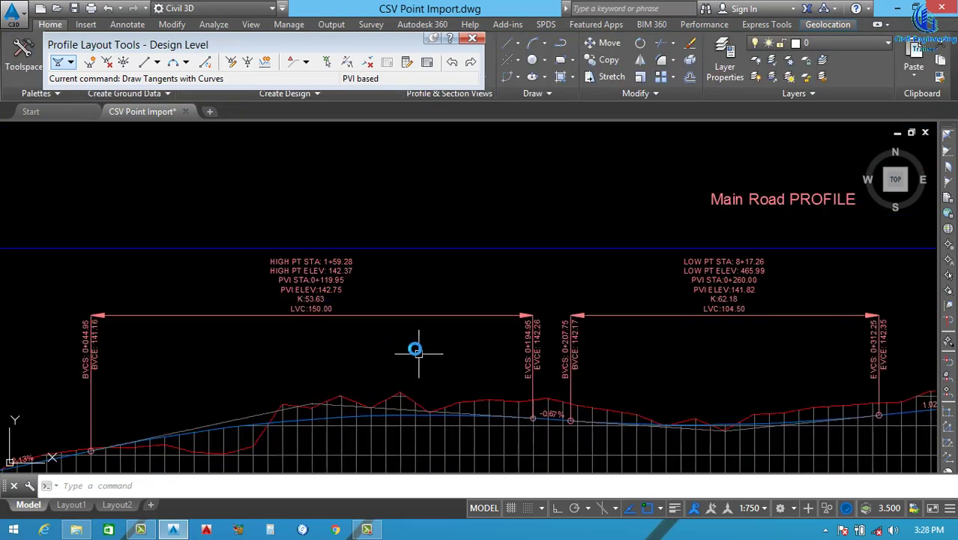
pyautogui.scroll(-3, 399, 321)
pyautogui.scroll(3, 366, 354)
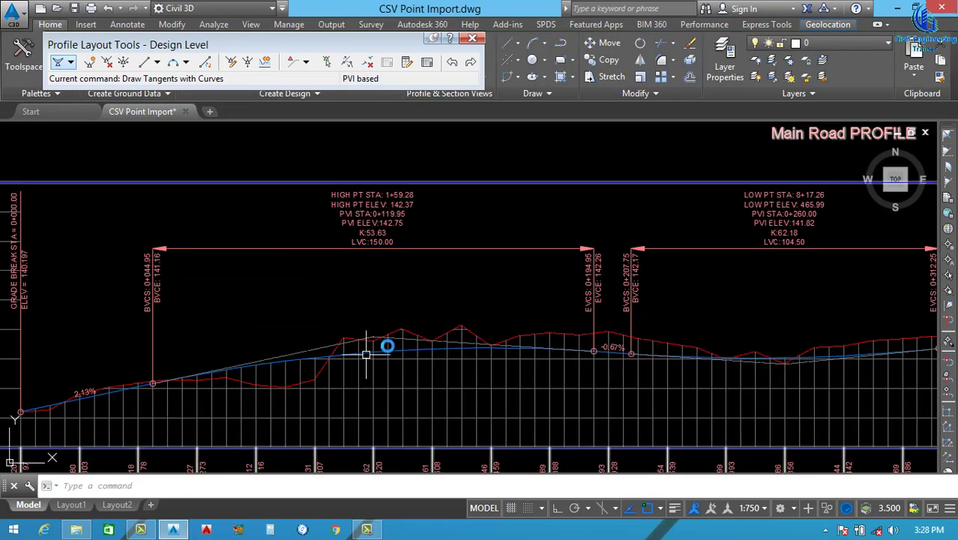
pyautogui.scroll(3, 371, 351)
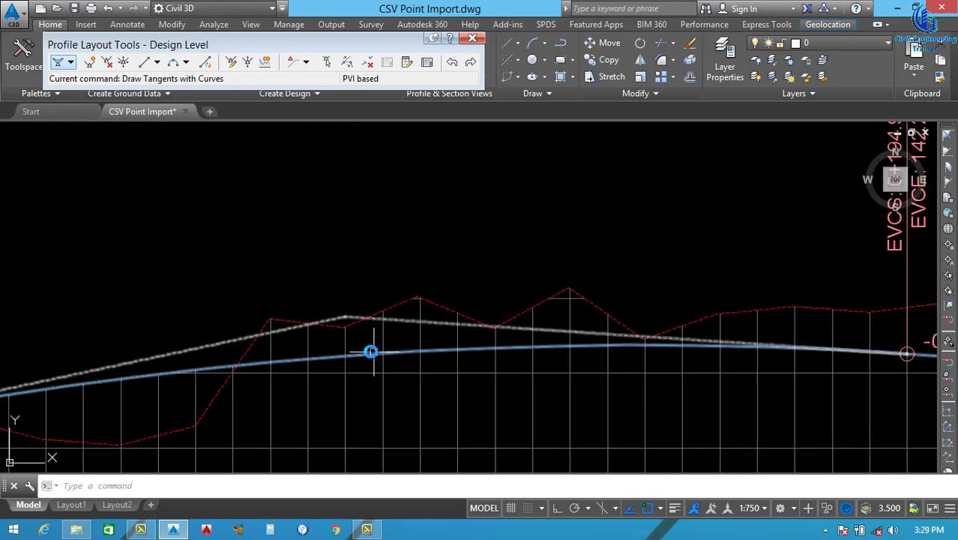
pyautogui.click(368, 354)
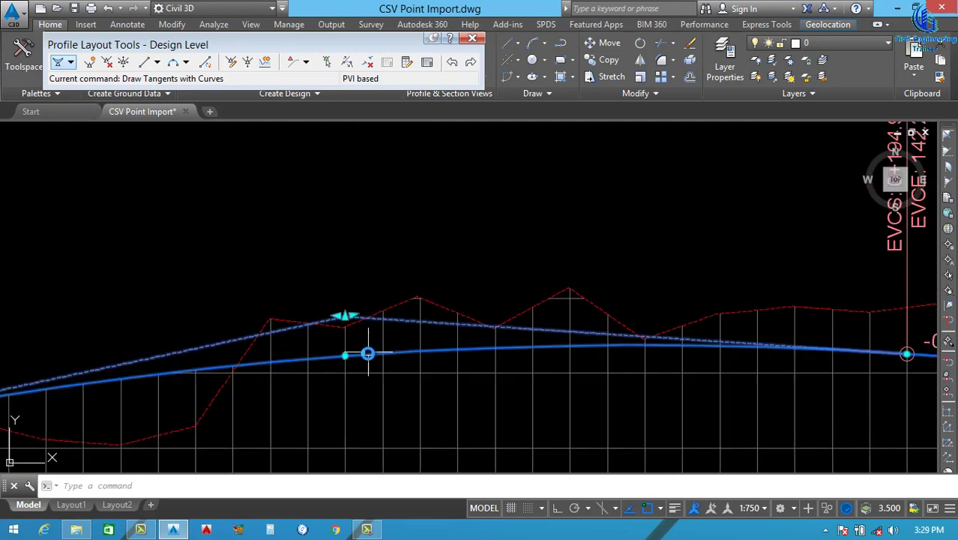
# In Profile Grid View, set curve lengths at PVIs 0+119.95, 0+260.00, 0+424.92 to 120, 80, 120 m.
pyautogui.click(427, 62)
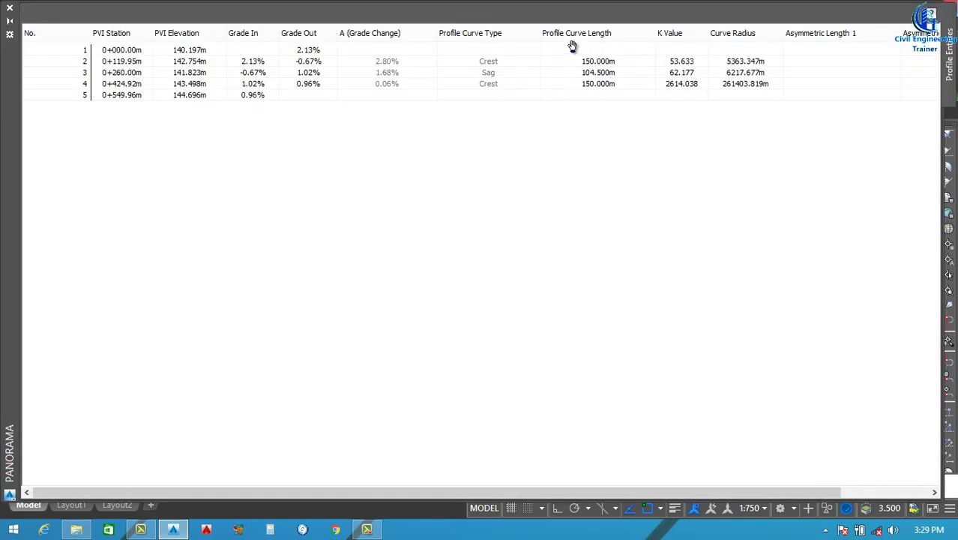
pyautogui.click(611, 64)
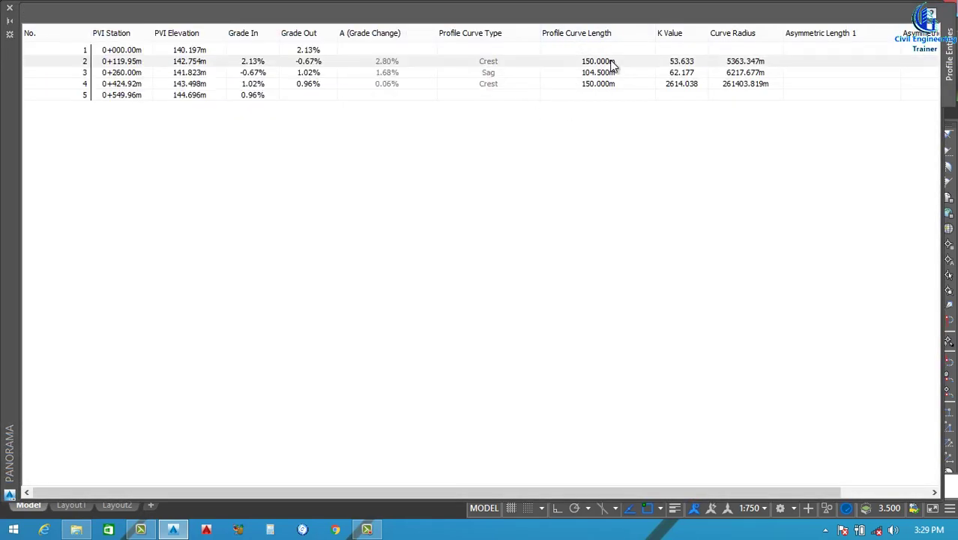
pyautogui.click(612, 61)
pyautogui.write('120')
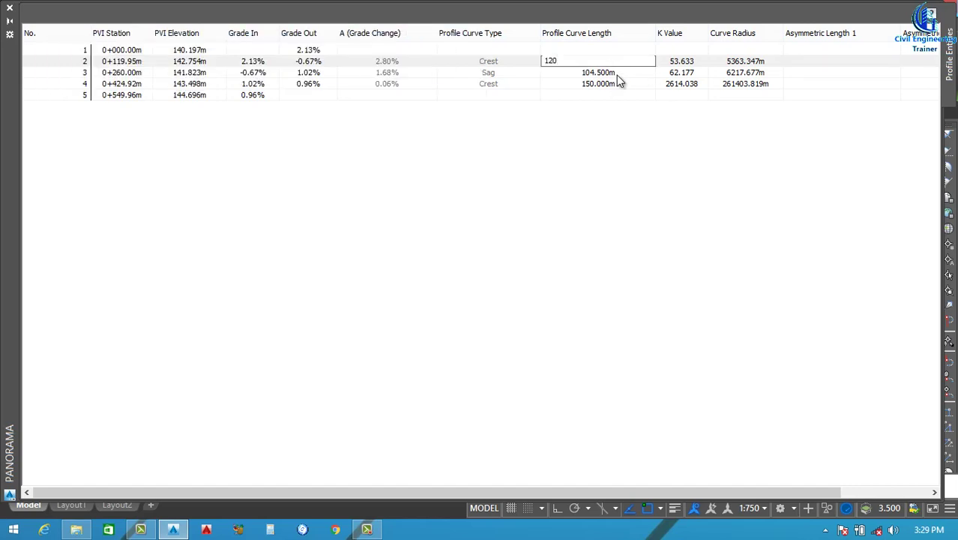
pyautogui.click(624, 70)
pyautogui.click(626, 74)
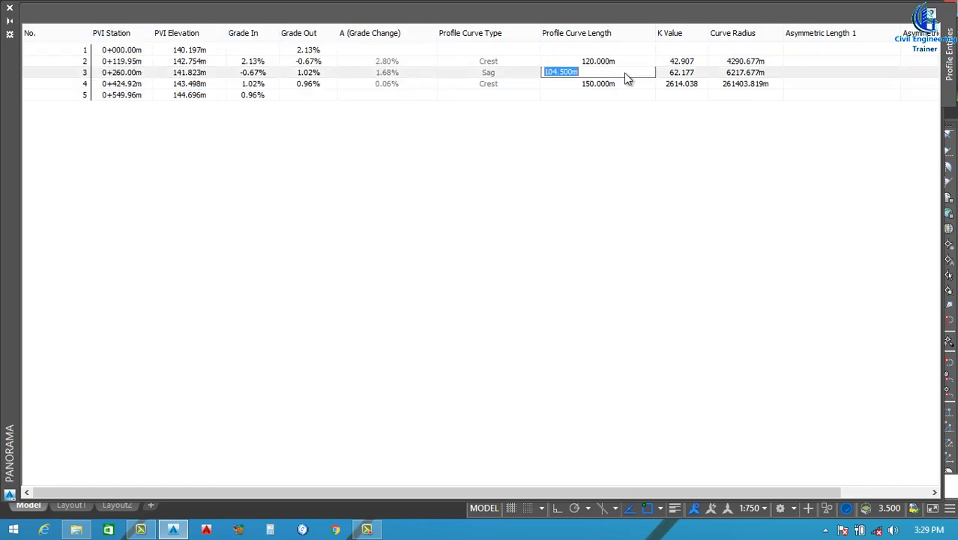
pyautogui.write('80')
pyautogui.press('Return')
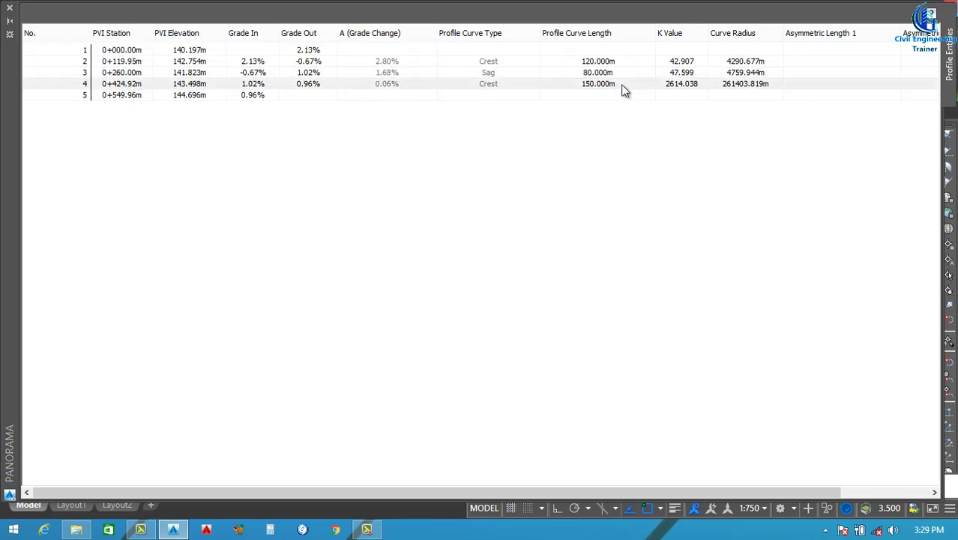
pyautogui.click(623, 85)
pyautogui.write('120')
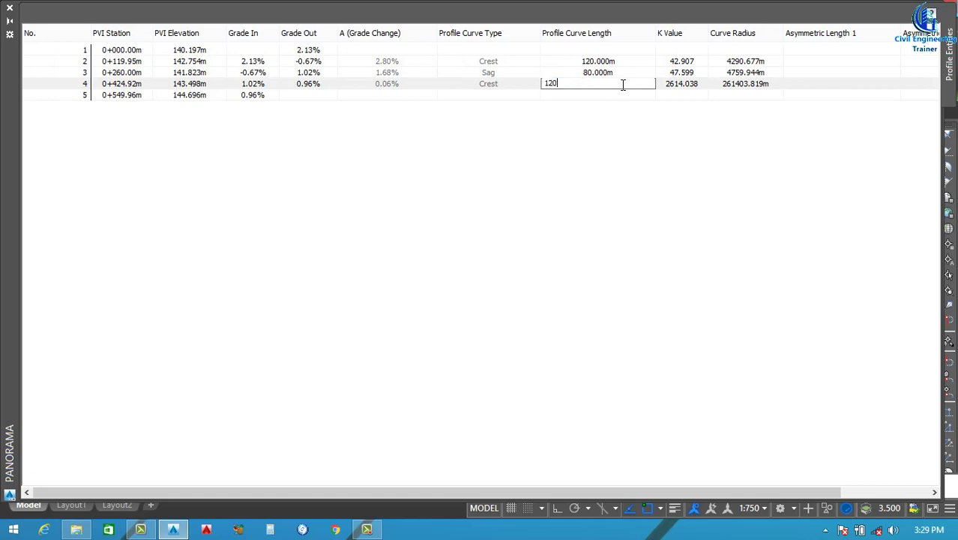
pyautogui.press('Return')
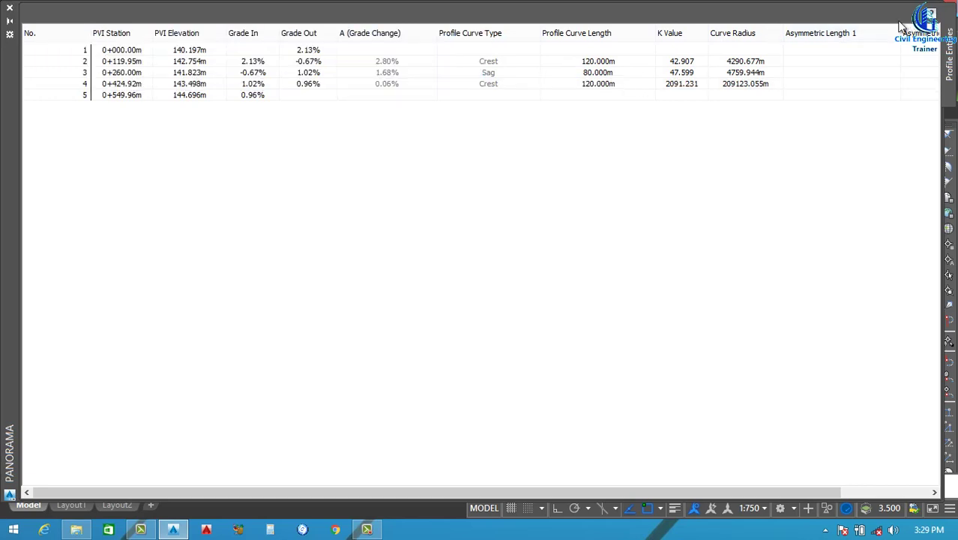
pyautogui.click(11, 8)
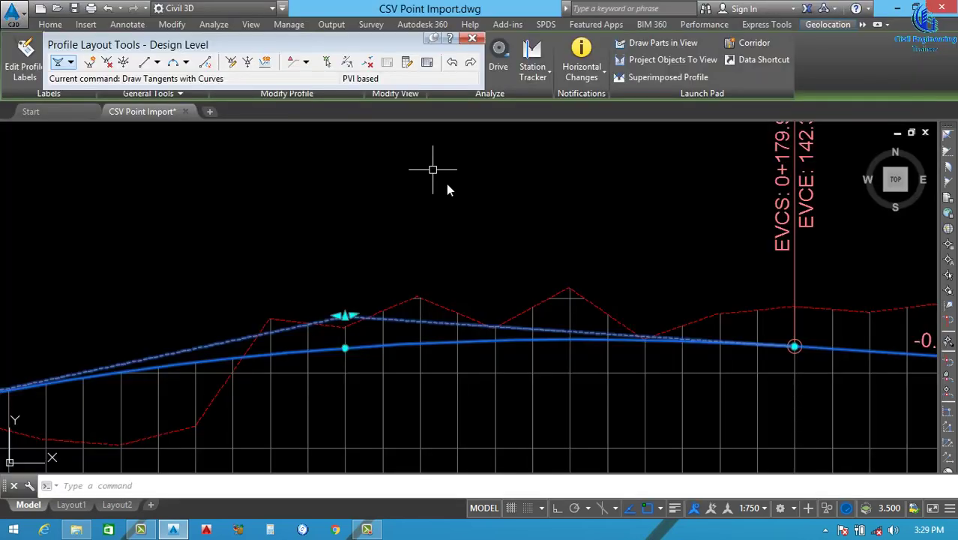
# Zoom and pan to station 0+000 to frame the profile start and its elevation band labels.
pyautogui.scroll(-4, 423, 246)
pyautogui.scroll(-2, 419, 282)
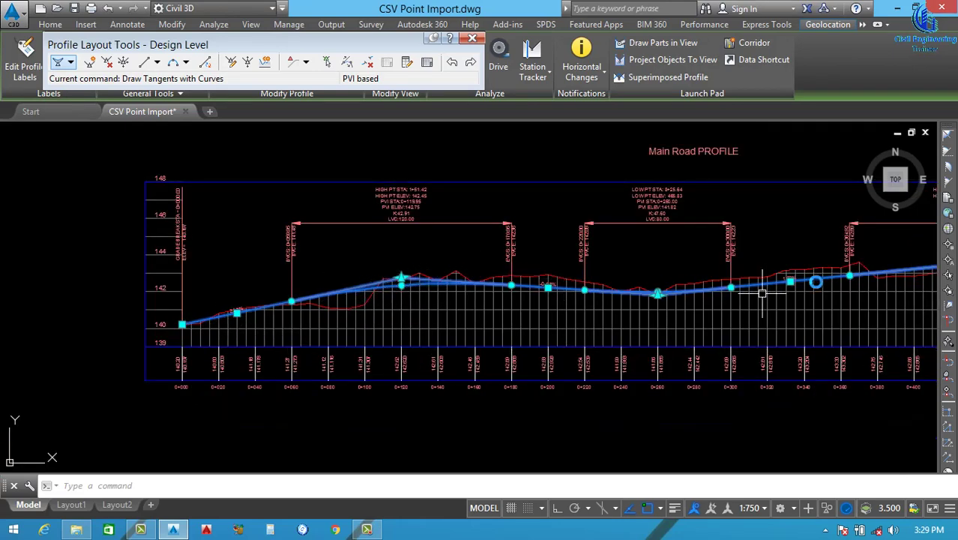
pyautogui.moveTo(880, 262); pyautogui.dragTo(630, 309, button='middle')
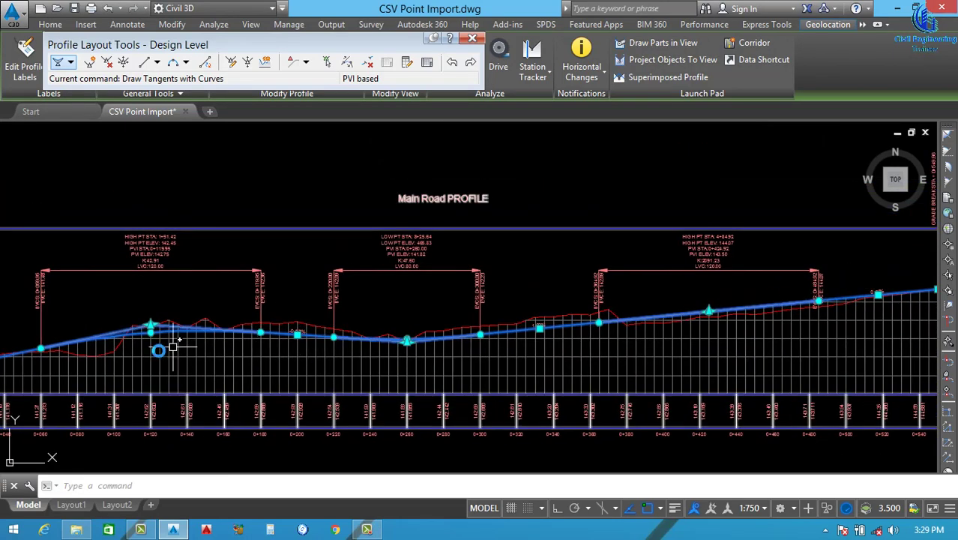
pyautogui.moveTo(176, 339)
pyautogui.mouseDown(button='middle')
pyautogui.moveTo(336, 301)
pyautogui.moveTo(349, 319)
pyautogui.mouseUp(button='middle')
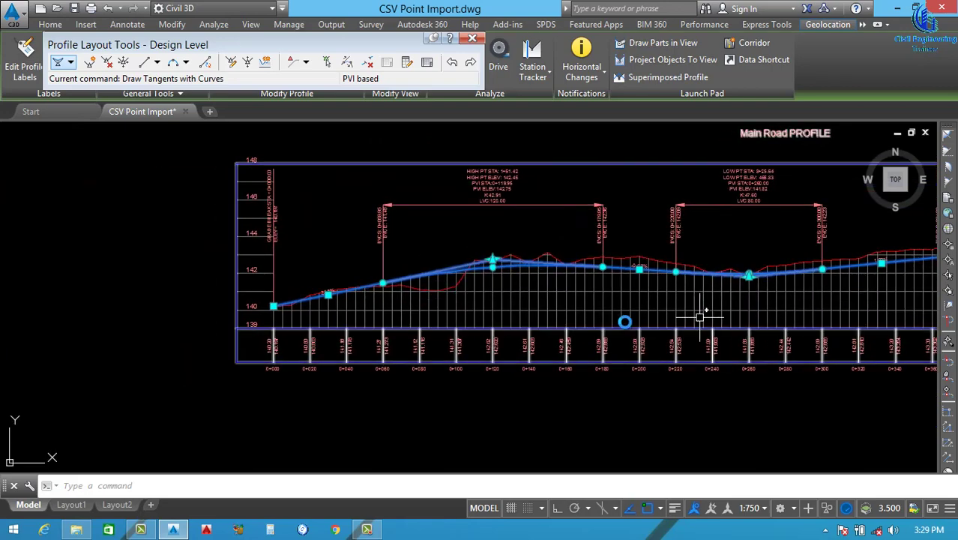
pyautogui.scroll(-3, 555, 333)
pyautogui.scroll(3, 523, 298)
pyautogui.scroll(3, 492, 321)
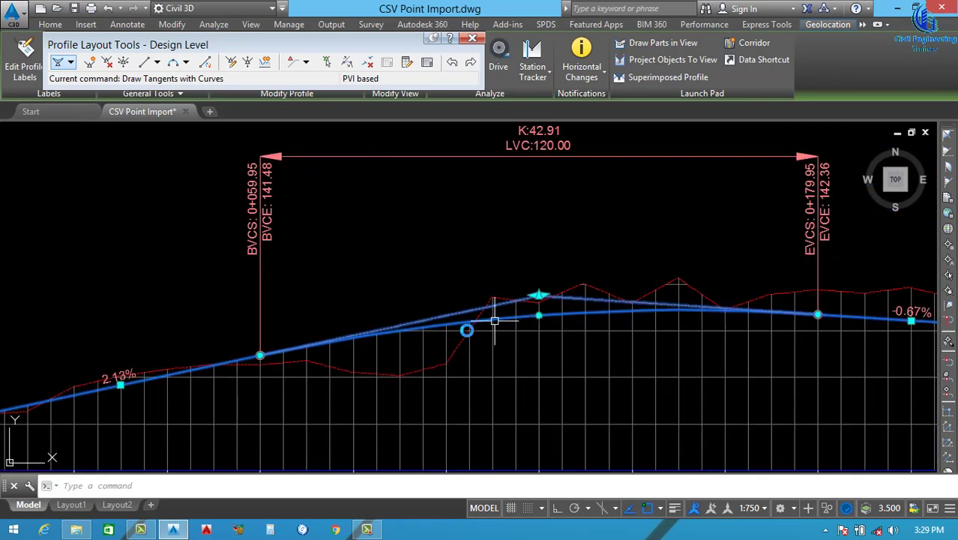
pyautogui.scroll(-3, 399, 321)
pyautogui.scroll(2, 152, 347)
pyautogui.press('Escape')
pyautogui.scroll(4, 153, 347)
pyautogui.moveTo(111, 342); pyautogui.dragTo(263, 280, button='middle')
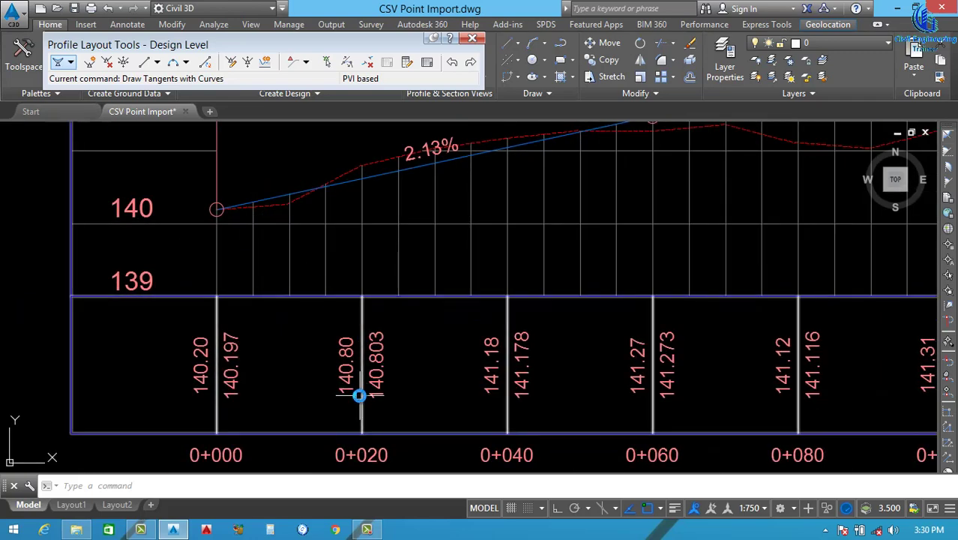
pyautogui.moveTo(374, 394); pyautogui.dragTo(282, 449, button='middle')
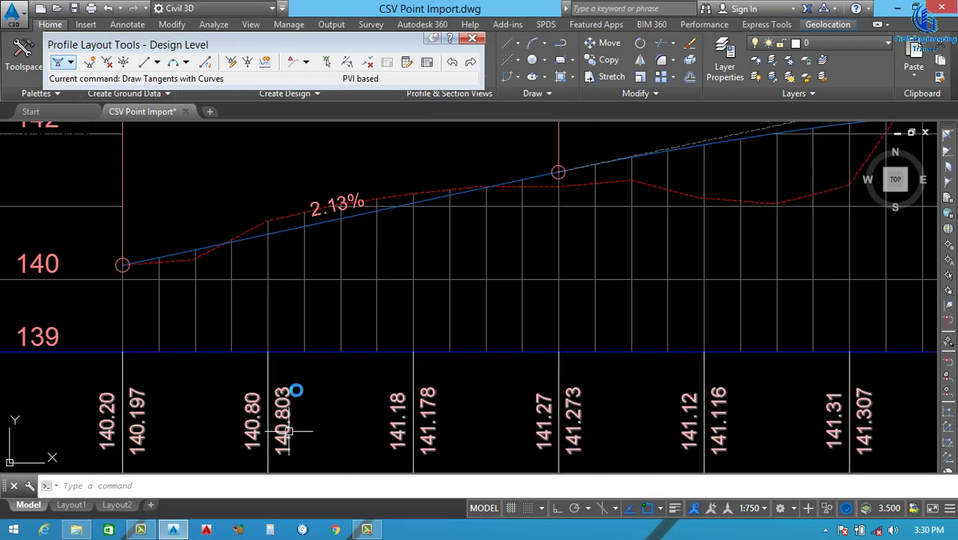
pyautogui.click(265, 265)
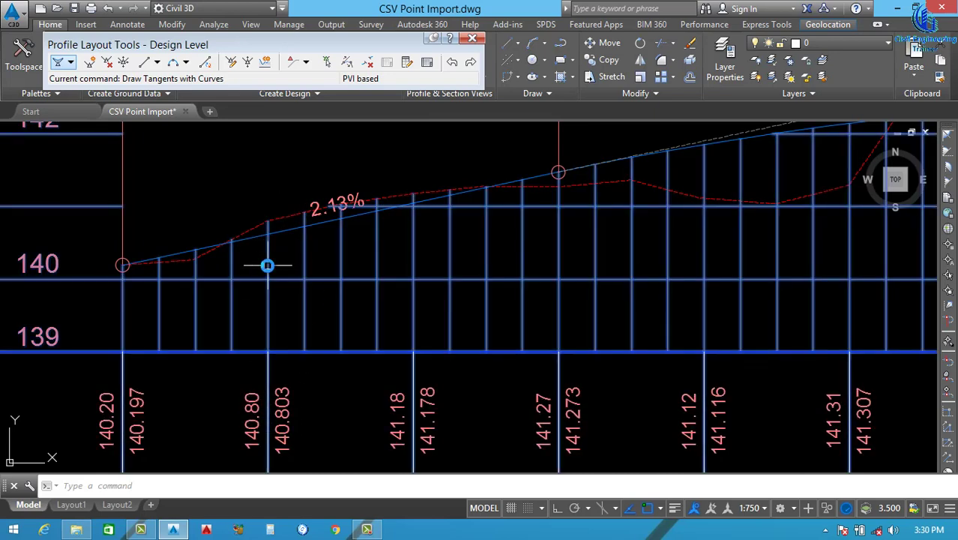
# In Profile View Properties Bands, set the profile data band's Profile2 to Design Level and apply.
pyautogui.rightClick(269, 266)
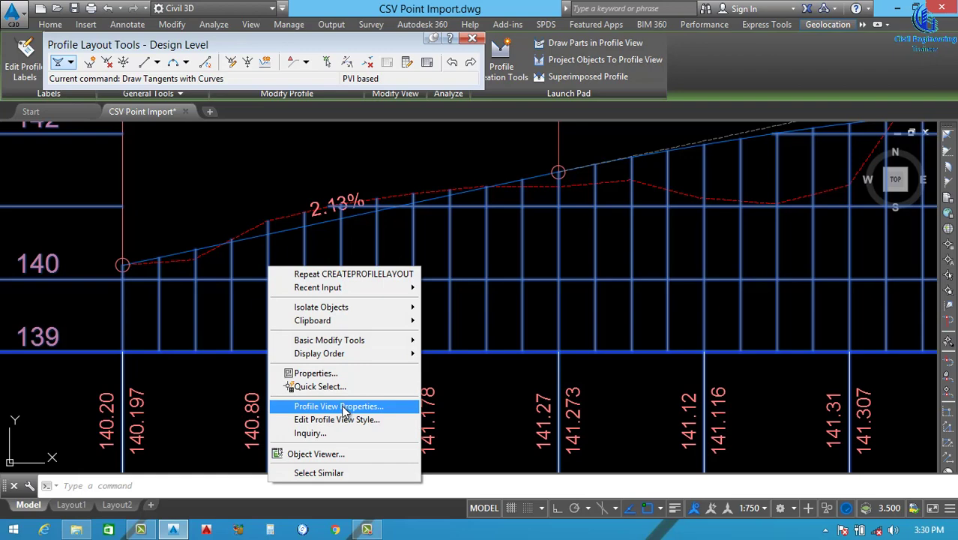
pyautogui.click(342, 410)
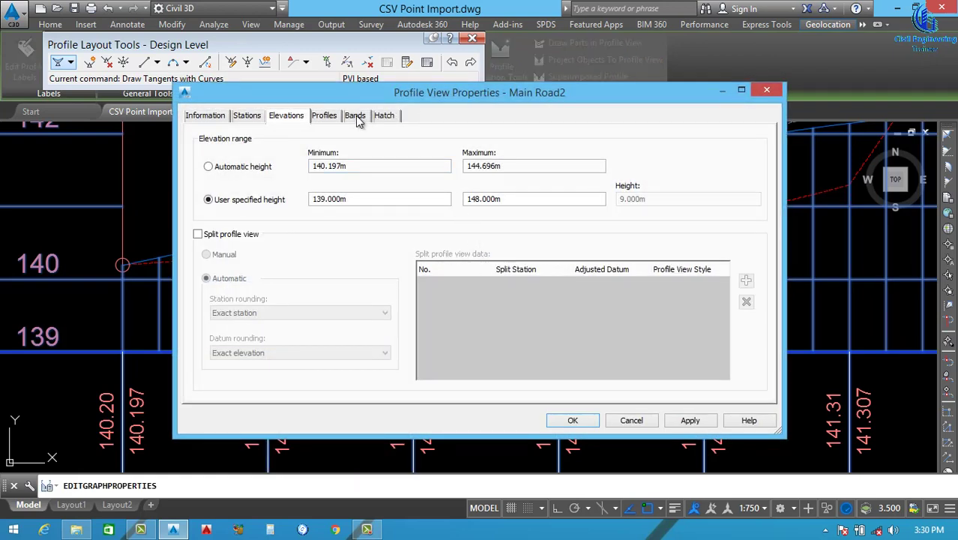
pyautogui.click(356, 117)
pyautogui.moveTo(442, 353); pyautogui.dragTo(590, 353)
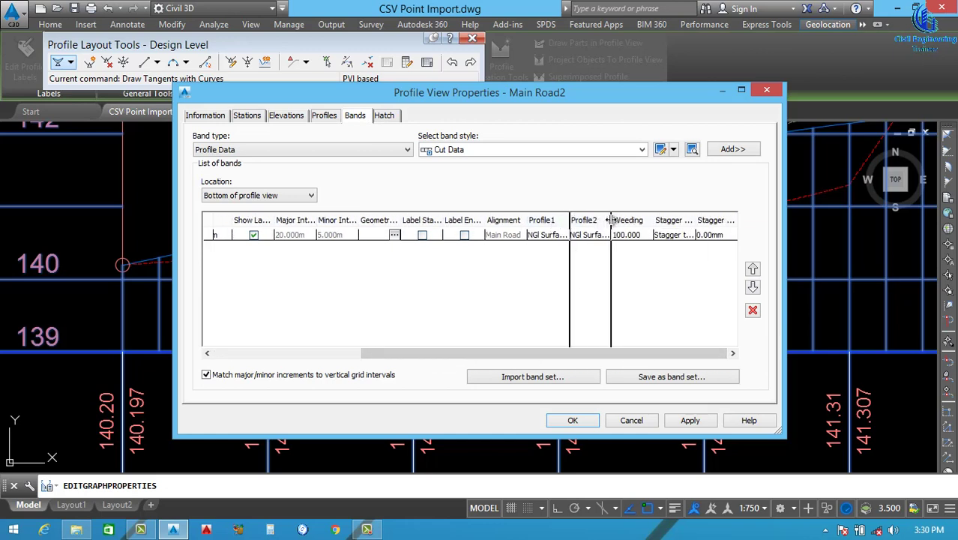
pyautogui.moveTo(611, 220); pyautogui.dragTo(611, 220)
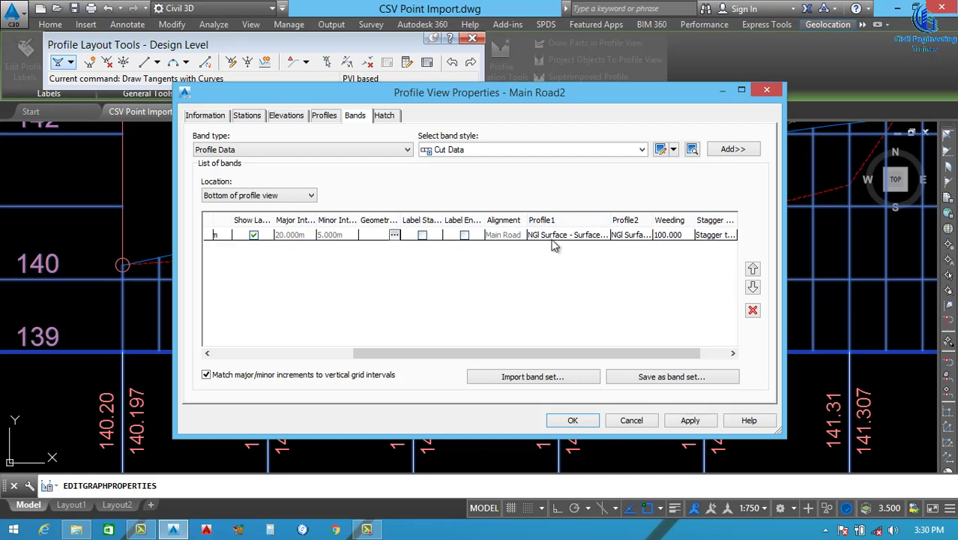
pyautogui.click(640, 239)
pyautogui.click(640, 238)
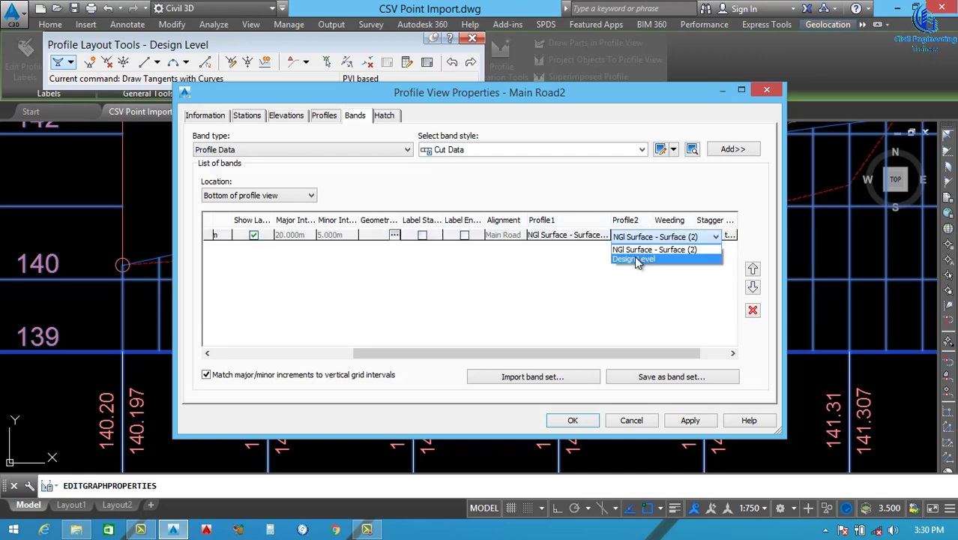
pyautogui.click(634, 259)
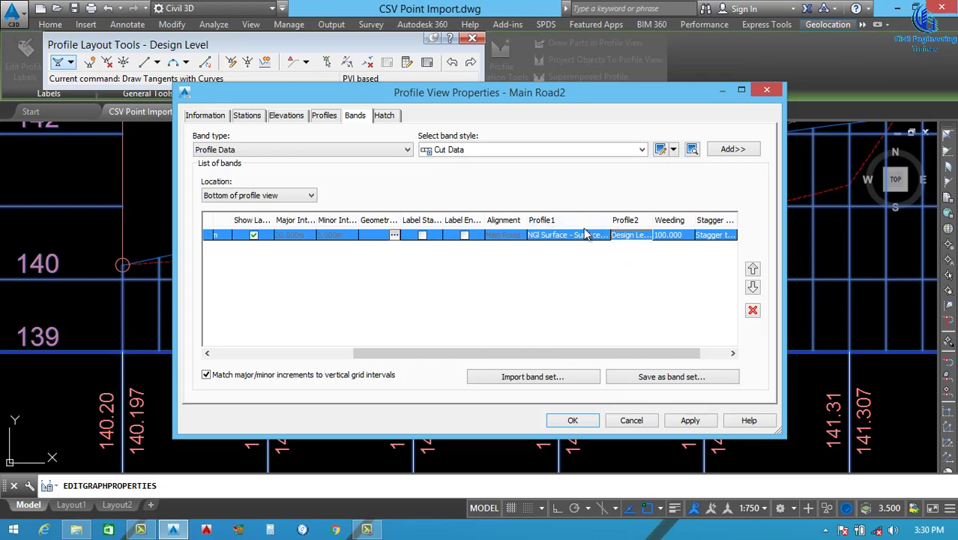
pyautogui.click(690, 421)
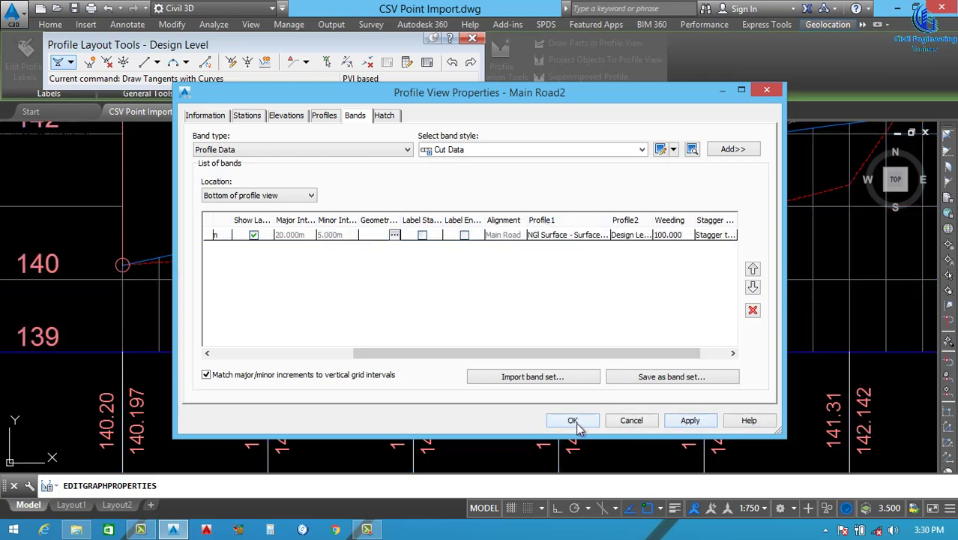
pyautogui.click(573, 420)
pyautogui.scroll(-7, 483, 379)
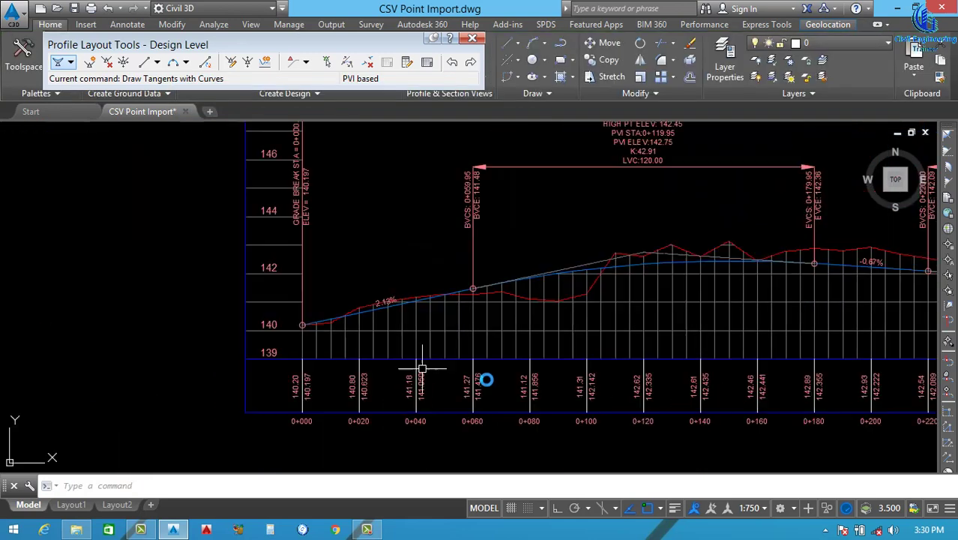
pyautogui.scroll(4, 525, 375)
pyautogui.scroll(3, 544, 342)
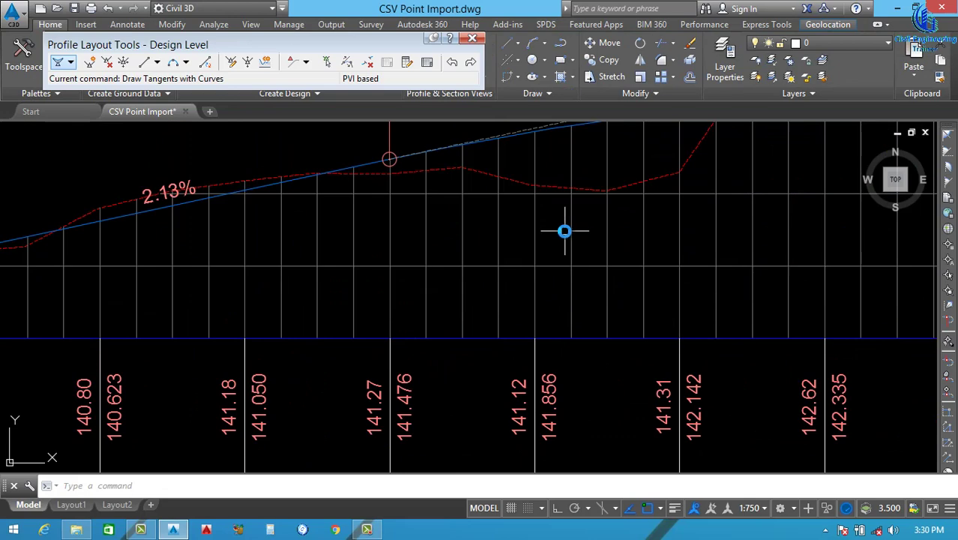
pyautogui.click(591, 191)
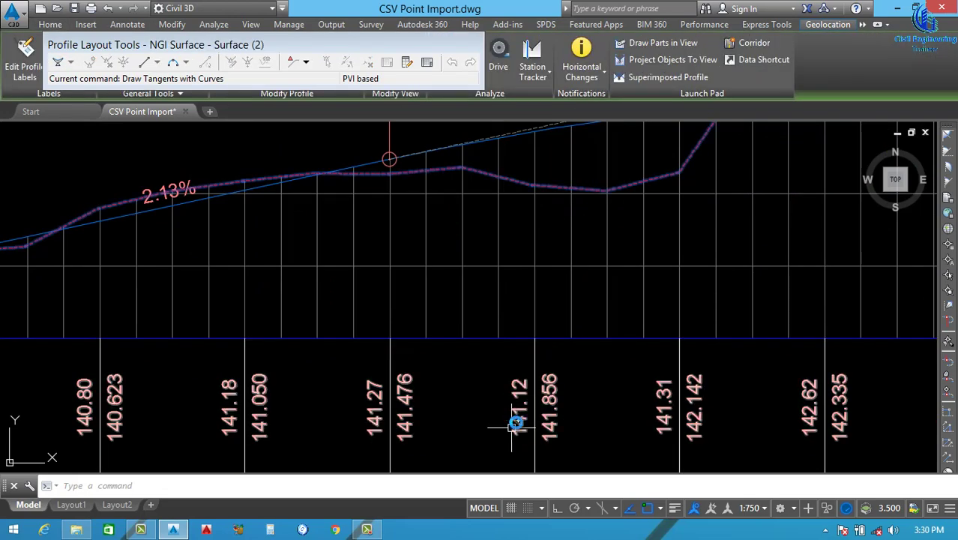
pyautogui.scroll(4, 517, 419)
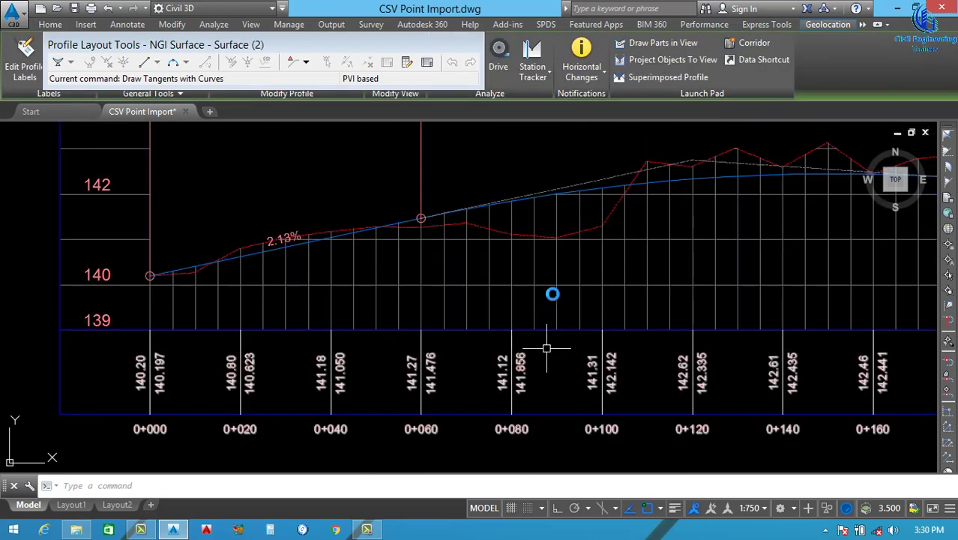
pyautogui.scroll(-4, 548, 308)
pyautogui.scroll(4, 520, 391)
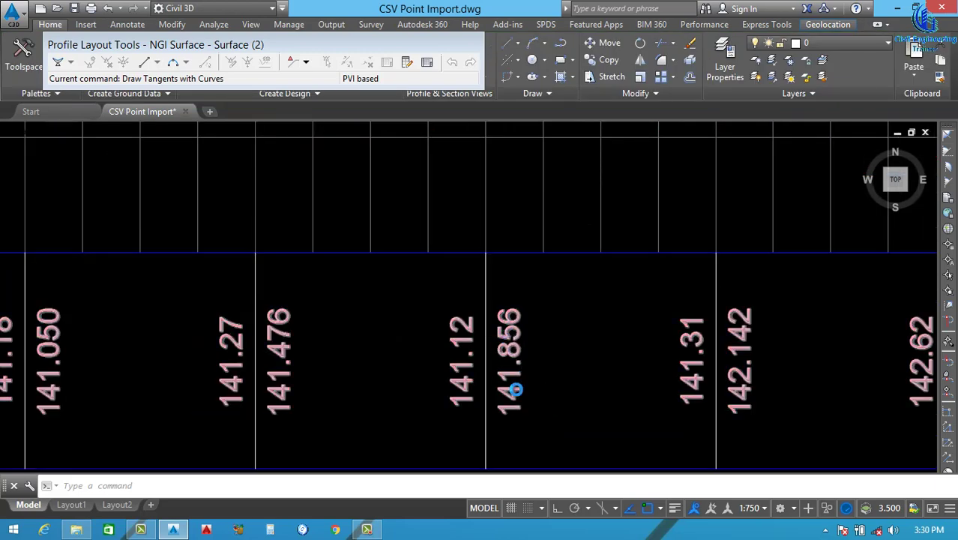
pyautogui.scroll(-4, 513, 363)
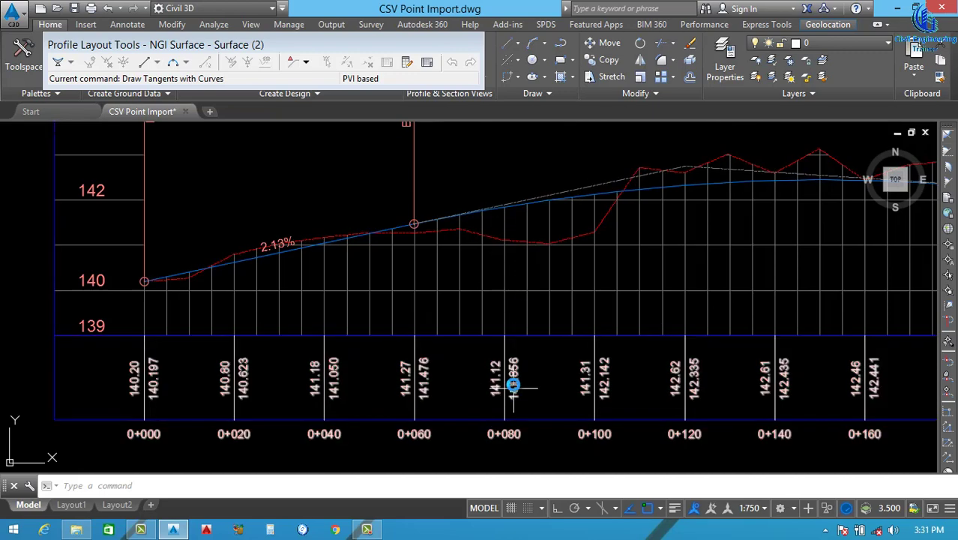
# From Profile View Properties Bands, edit the current Elevations and Stations band style.
pyautogui.click(505, 352)
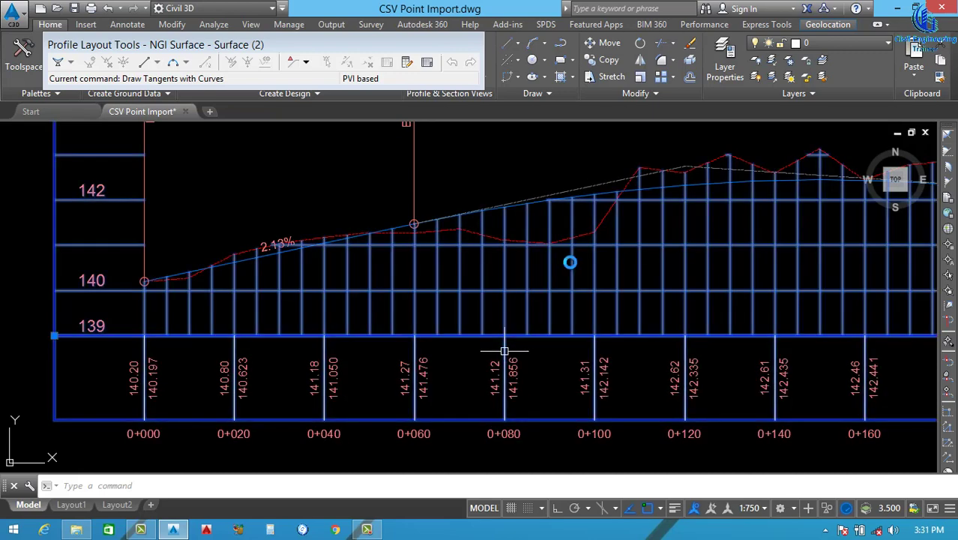
pyautogui.rightClick(583, 263)
pyautogui.click(629, 399)
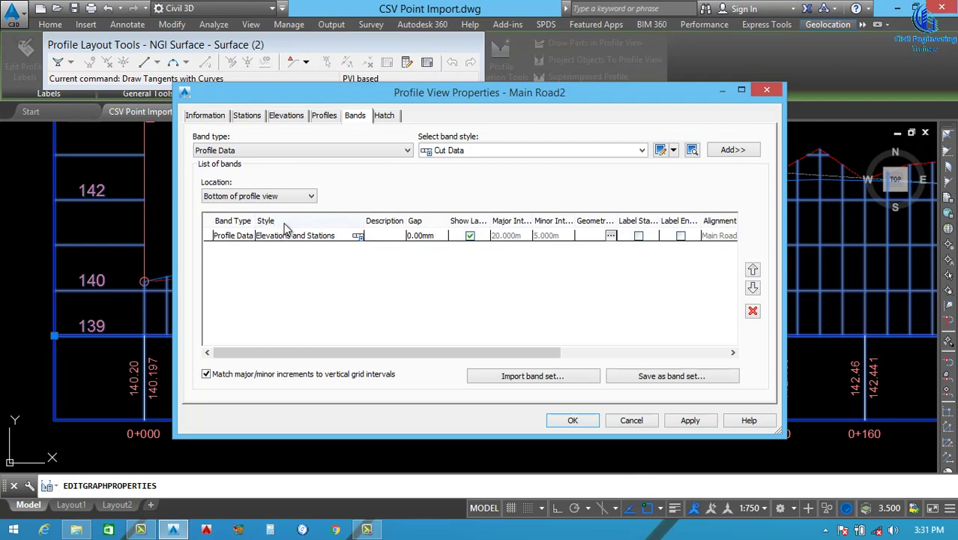
pyautogui.click(360, 236)
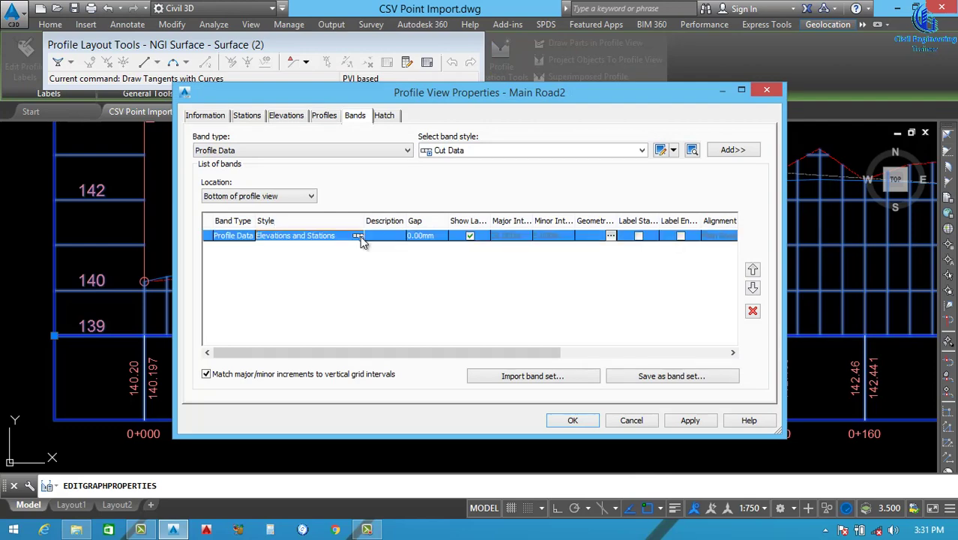
pyautogui.click(517, 179)
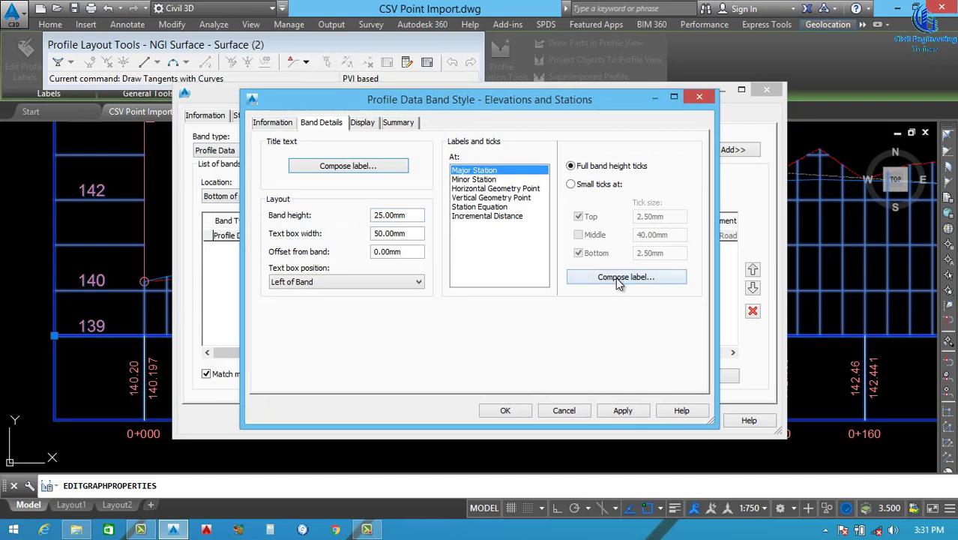
# Open the major station Label Style Composer and rename the Station Value component to Station.
pyautogui.click(617, 278)
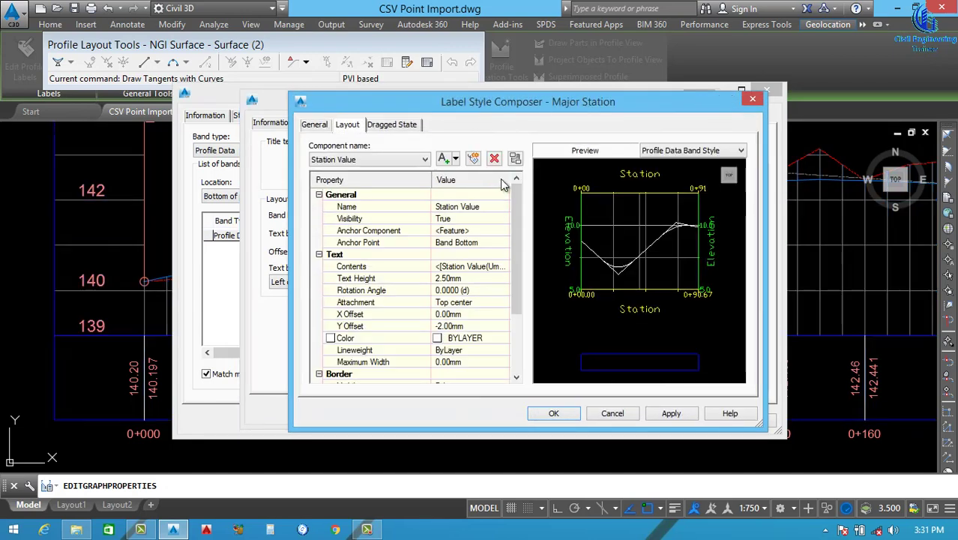
pyautogui.moveTo(552, 97); pyautogui.dragTo(459, 72)
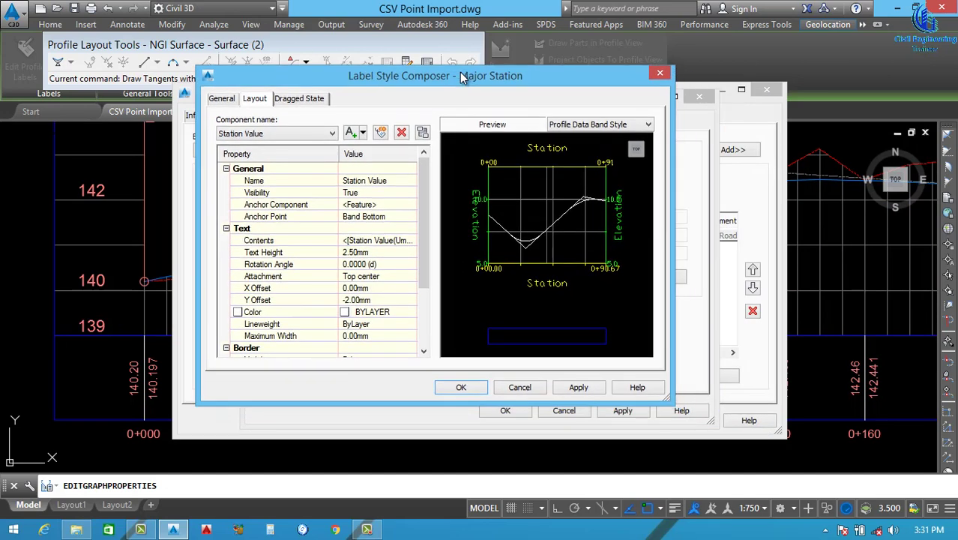
pyautogui.click(272, 135)
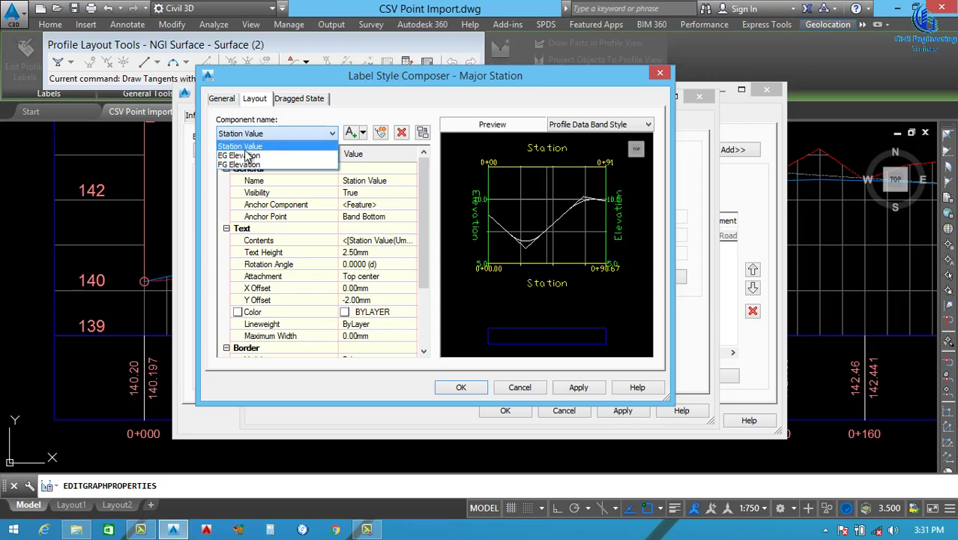
pyautogui.click(255, 147)
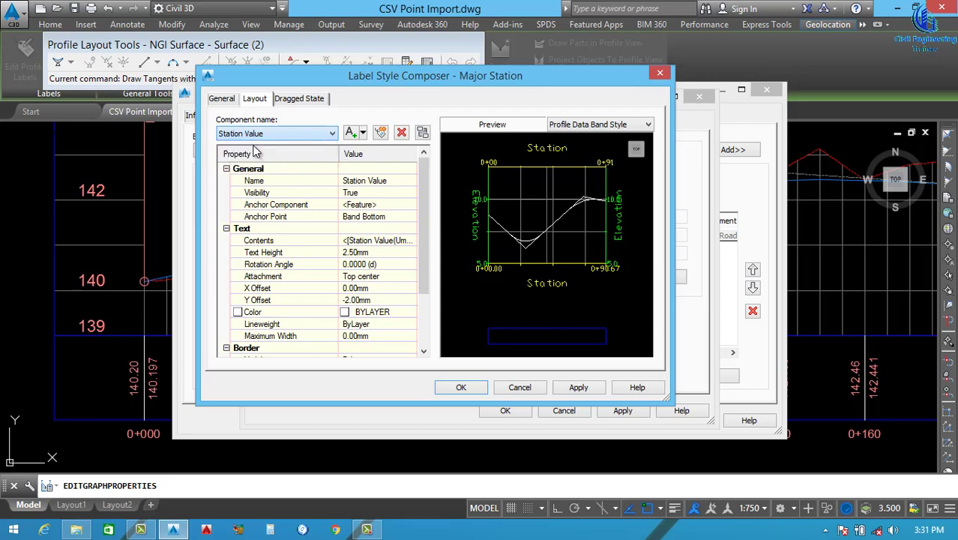
pyautogui.click(396, 180)
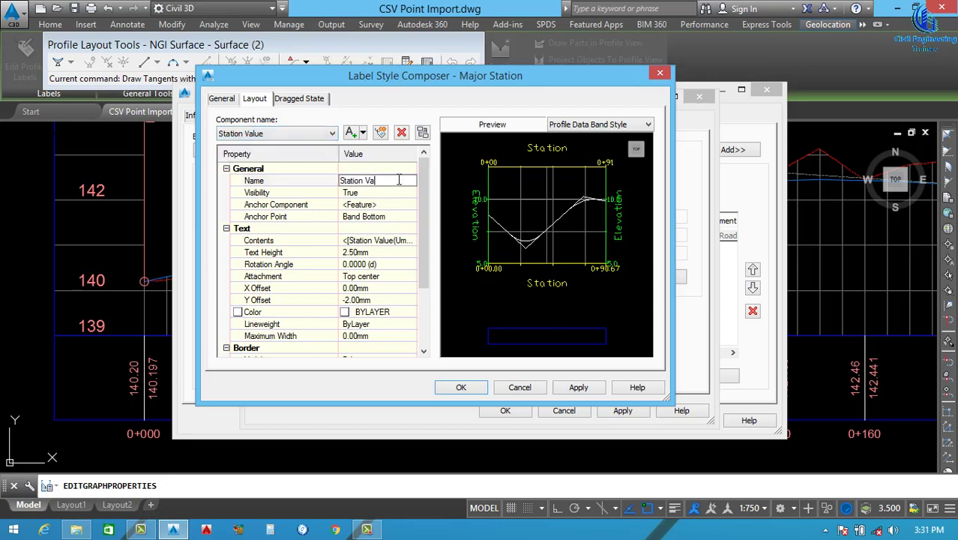
# Rename the EG Elevation component to N.G.L and the FG Elevation component to P.G.L.
pyautogui.click(274, 135)
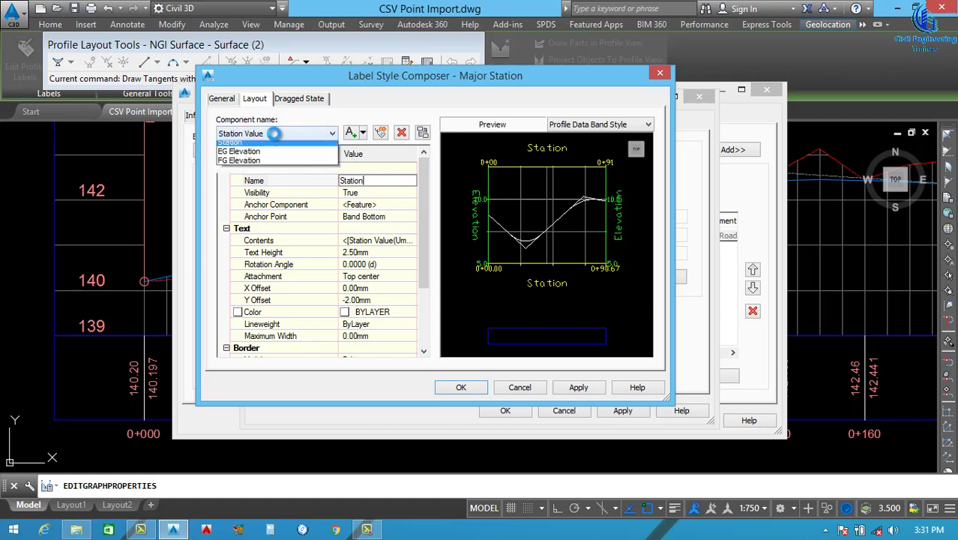
pyautogui.click(241, 151)
pyautogui.click(391, 180)
pyautogui.write('N.G.L')
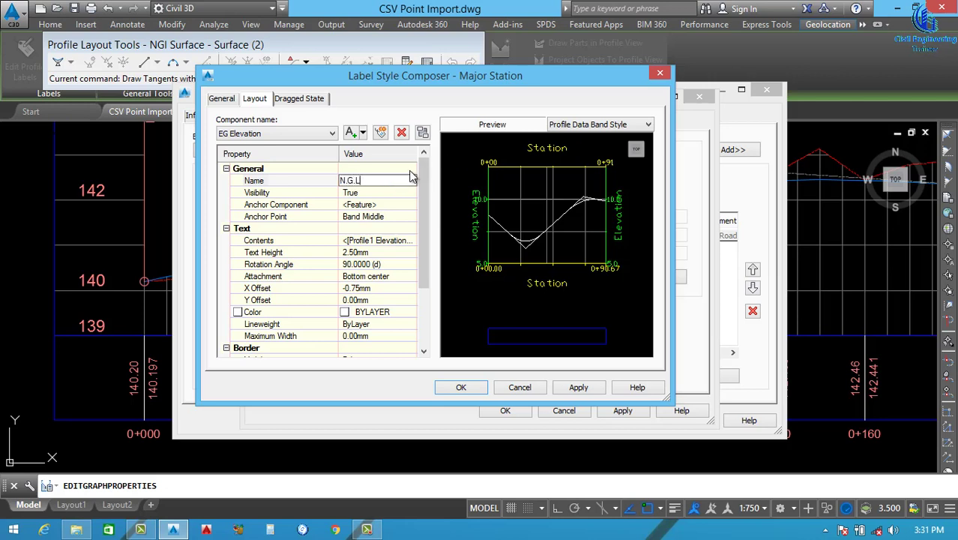
pyautogui.click(285, 135)
pyautogui.click(247, 163)
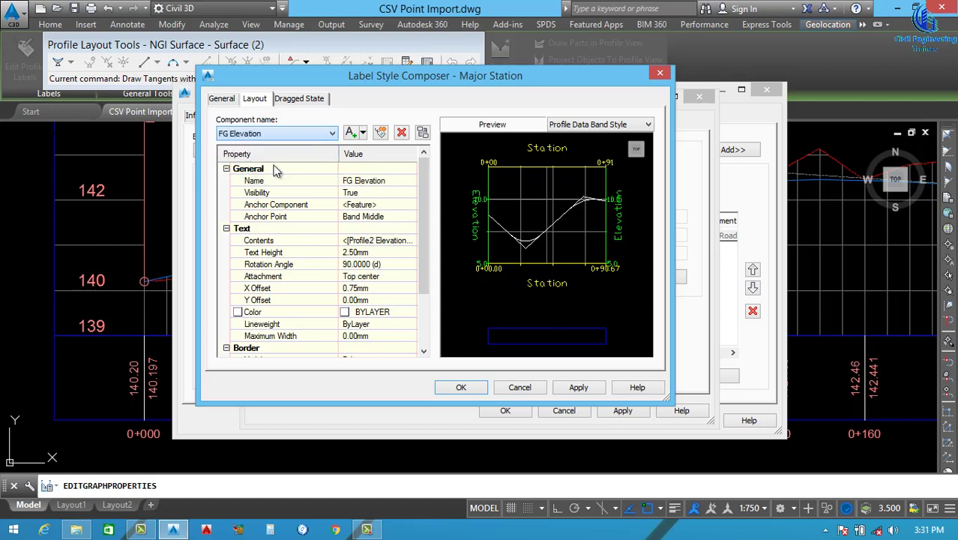
pyautogui.click(369, 180)
pyautogui.write('P.G.L')
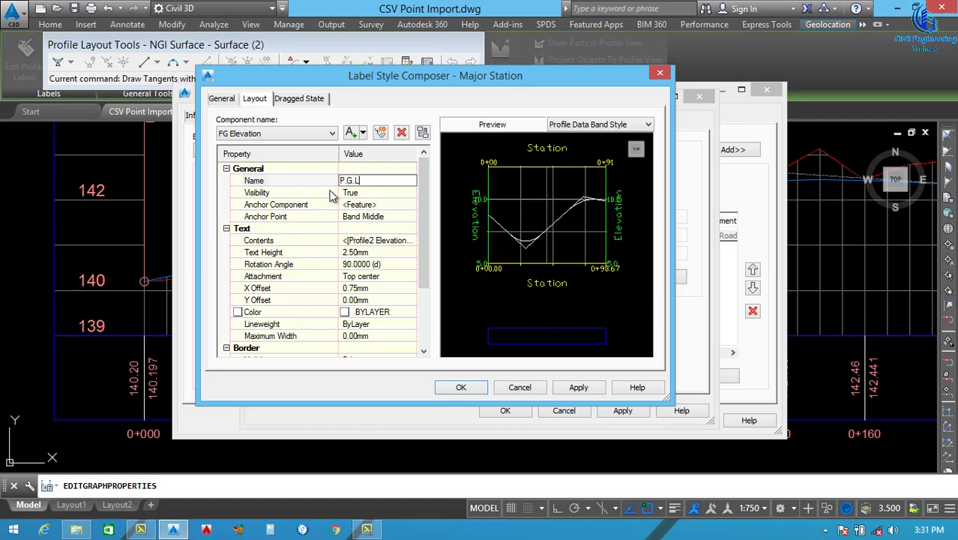
pyautogui.click(298, 137)
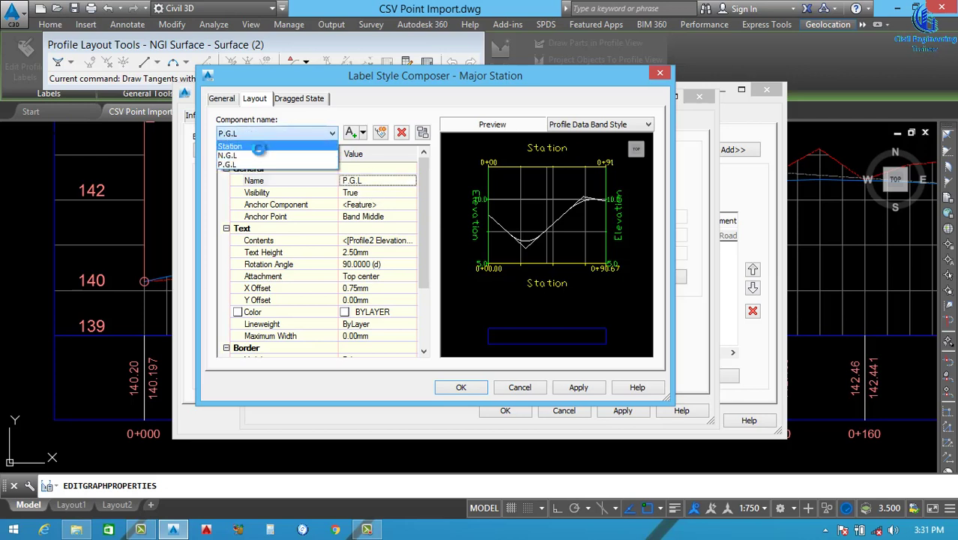
pyautogui.click(257, 147)
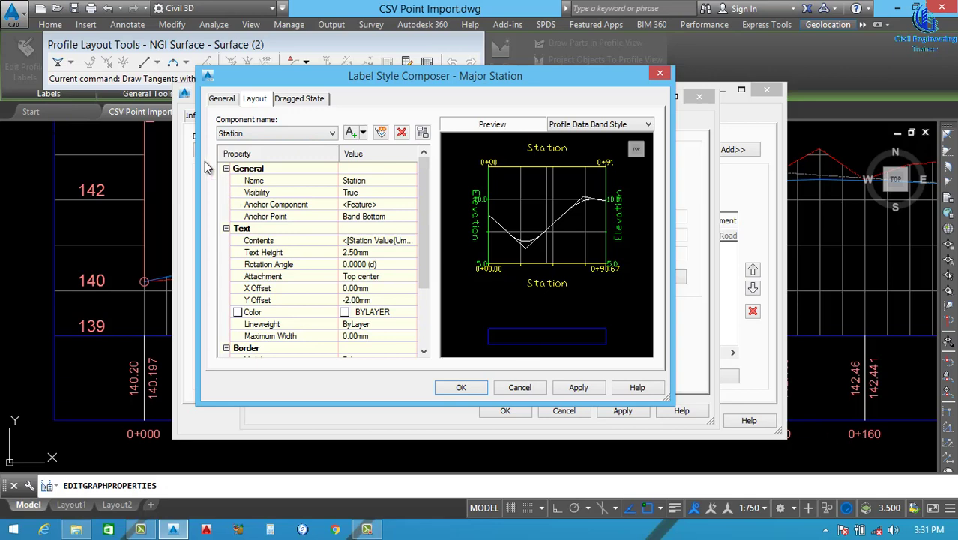
# Colour the Station label component yellow and the N.G.L component red.
pyautogui.click(410, 315)
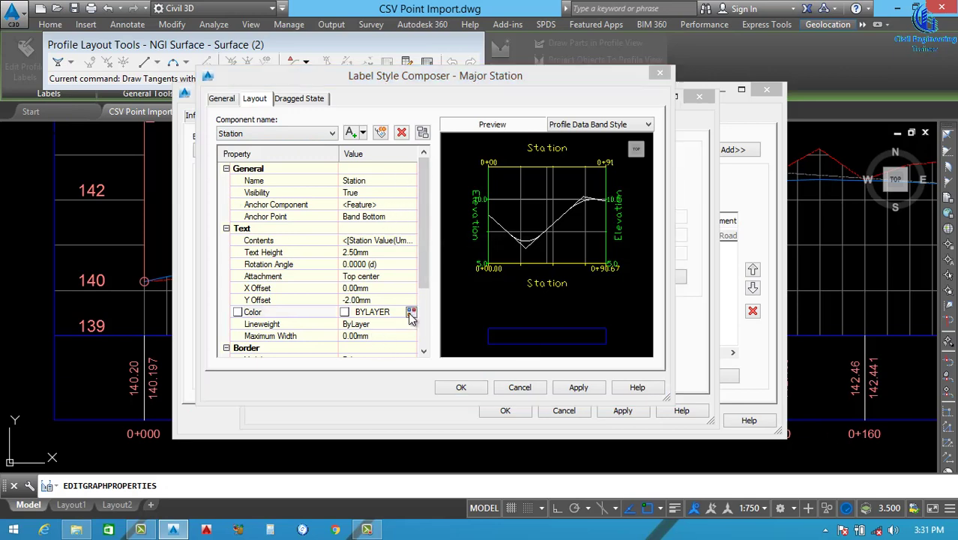
pyautogui.click(410, 312)
pyautogui.click(383, 296)
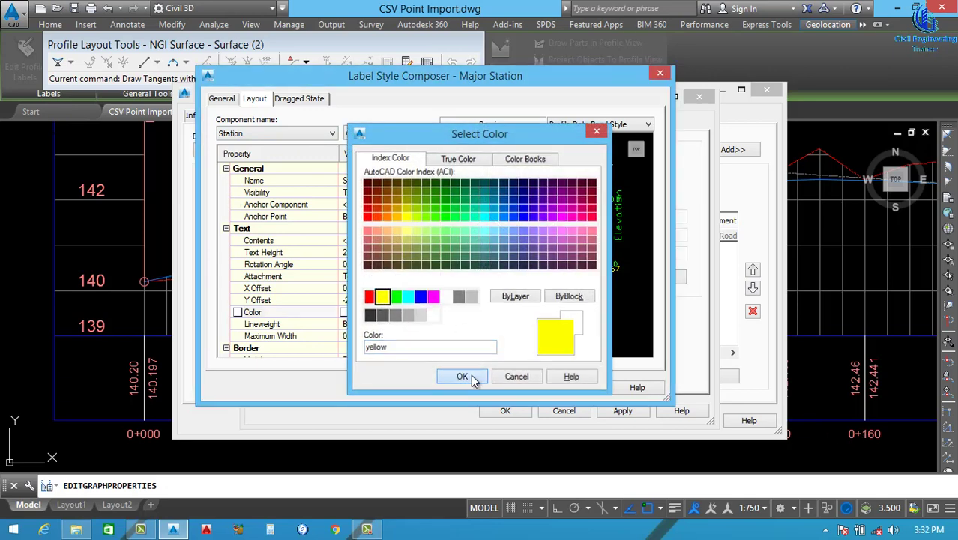
pyautogui.click(462, 375)
pyautogui.click(293, 134)
pyautogui.click(258, 155)
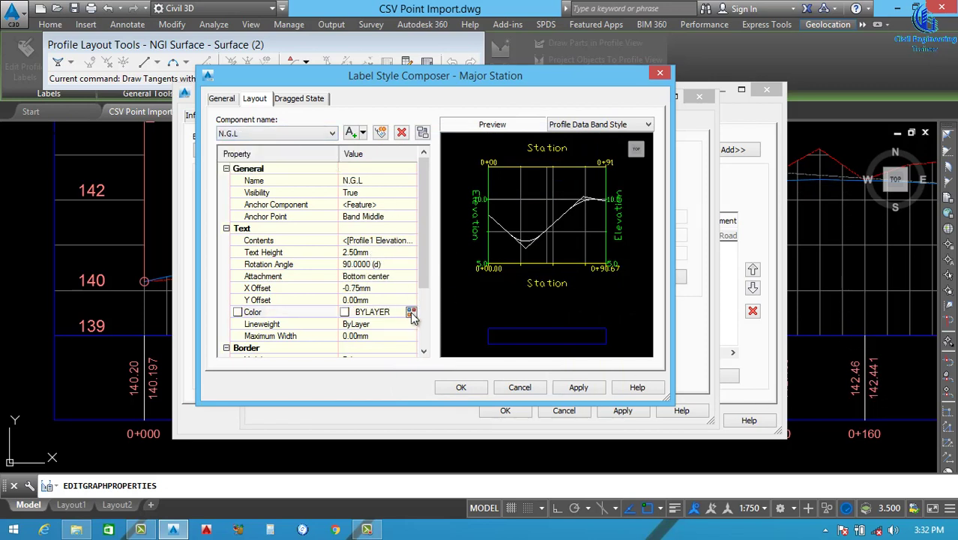
pyautogui.click(411, 312)
pyautogui.click(371, 297)
pyautogui.click(462, 376)
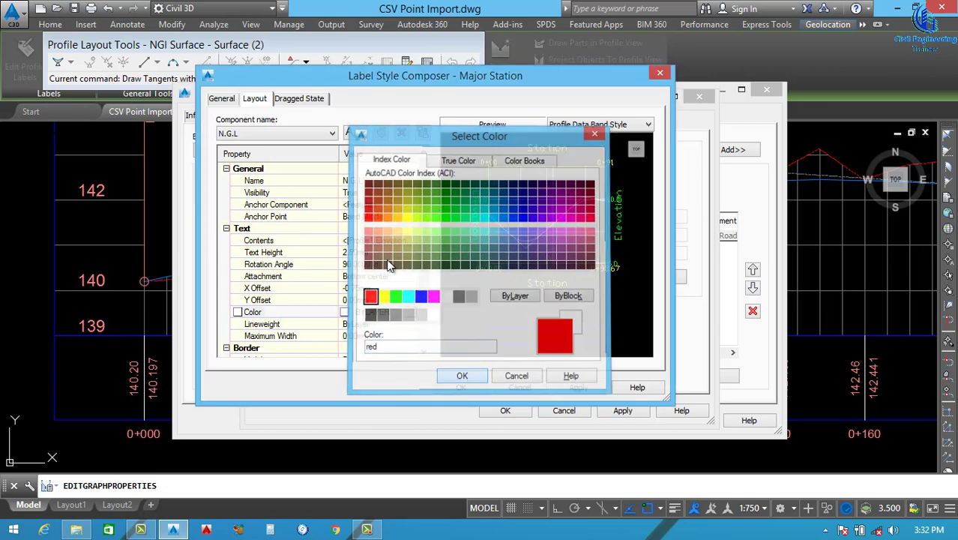
# Colour the P.G.L component blue and OK through the band style and profile view dialogs.
pyautogui.click(332, 132)
pyautogui.click(240, 161)
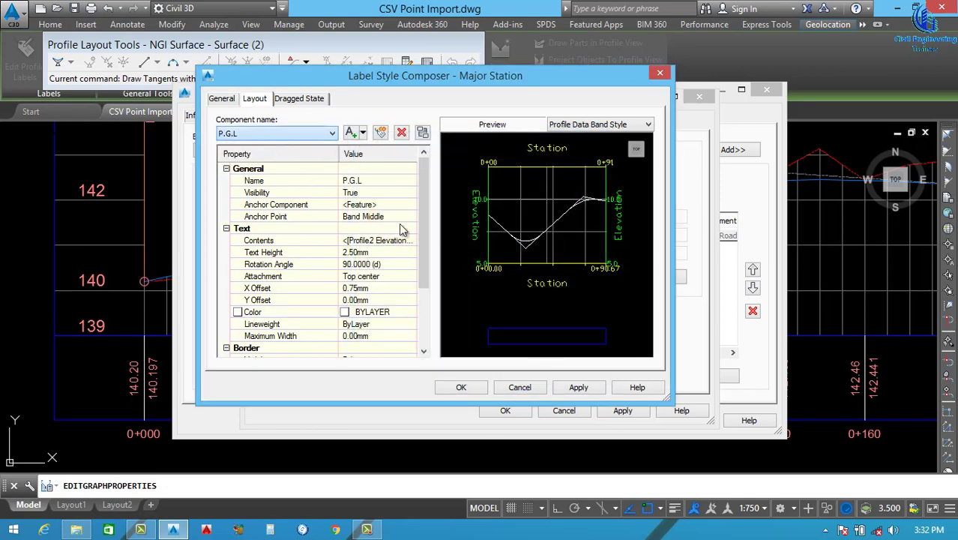
pyautogui.click(411, 312)
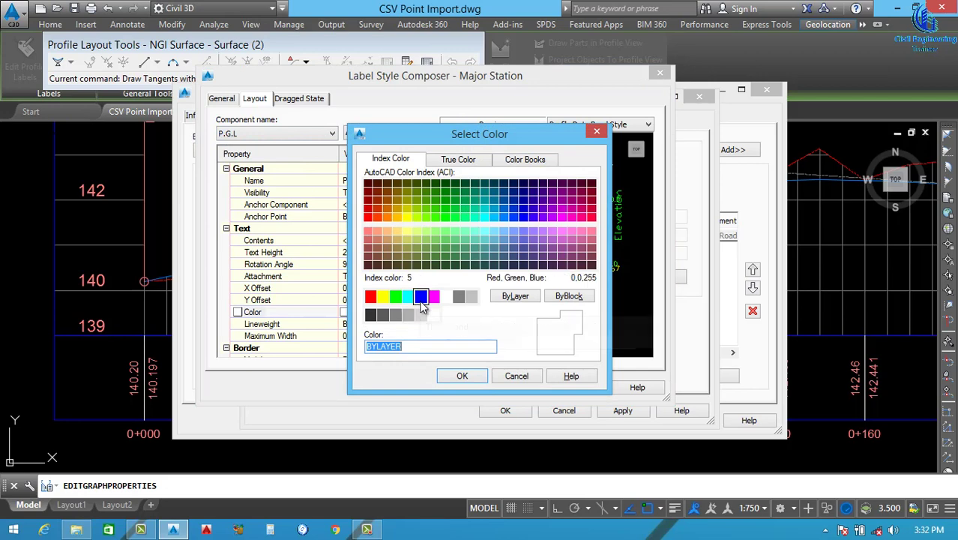
pyautogui.click(421, 297)
pyautogui.click(469, 380)
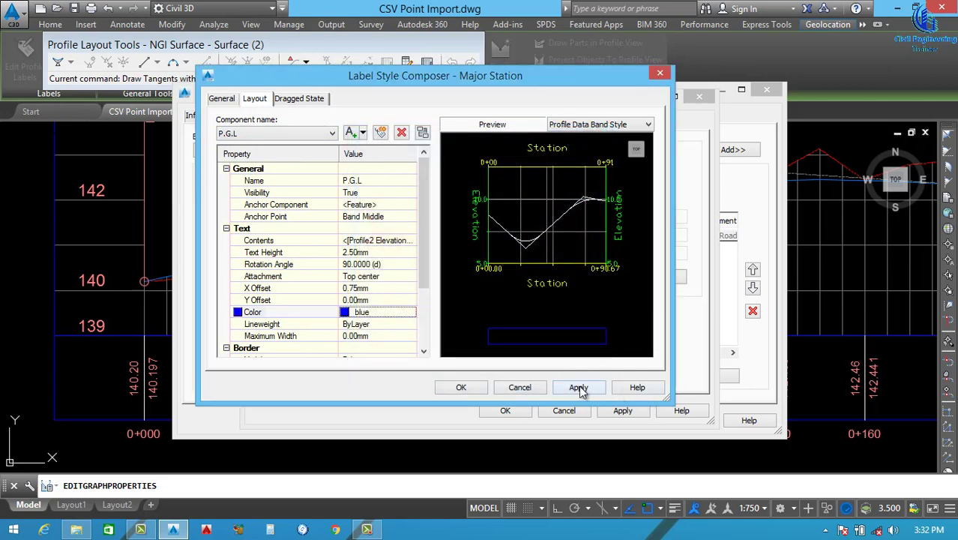
pyautogui.click(461, 386)
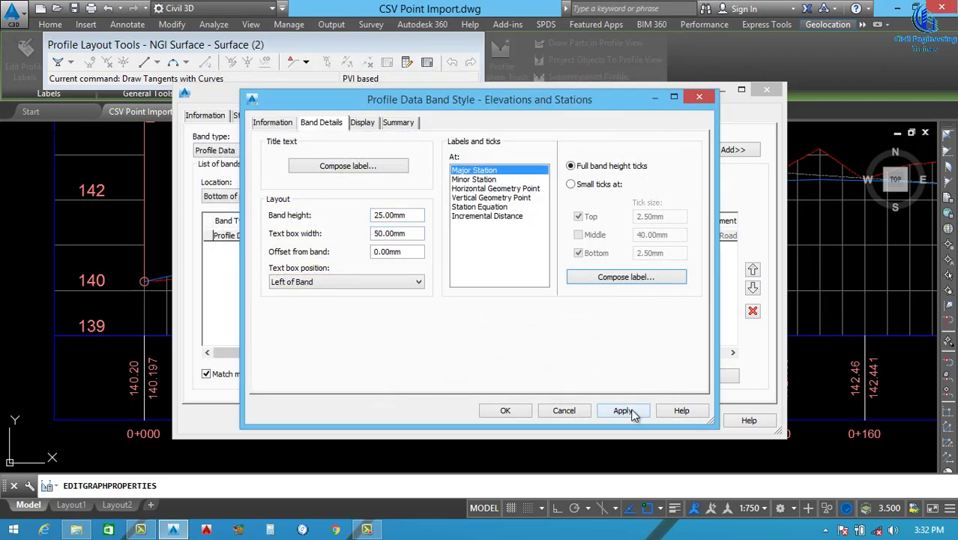
pyautogui.click(506, 412)
pyautogui.click(411, 204)
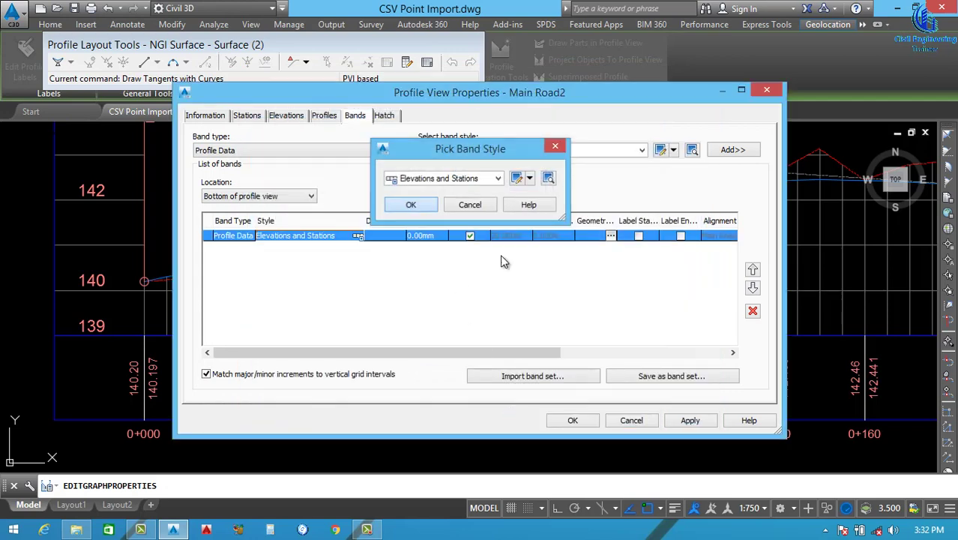
pyautogui.click(573, 420)
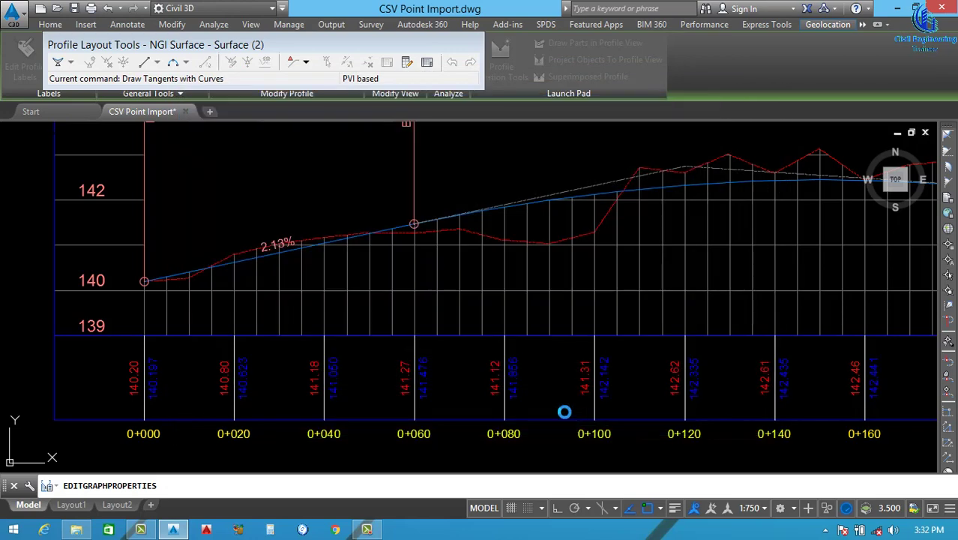
pyautogui.scroll(-4, 308, 330)
pyautogui.scroll(-3, 308, 329)
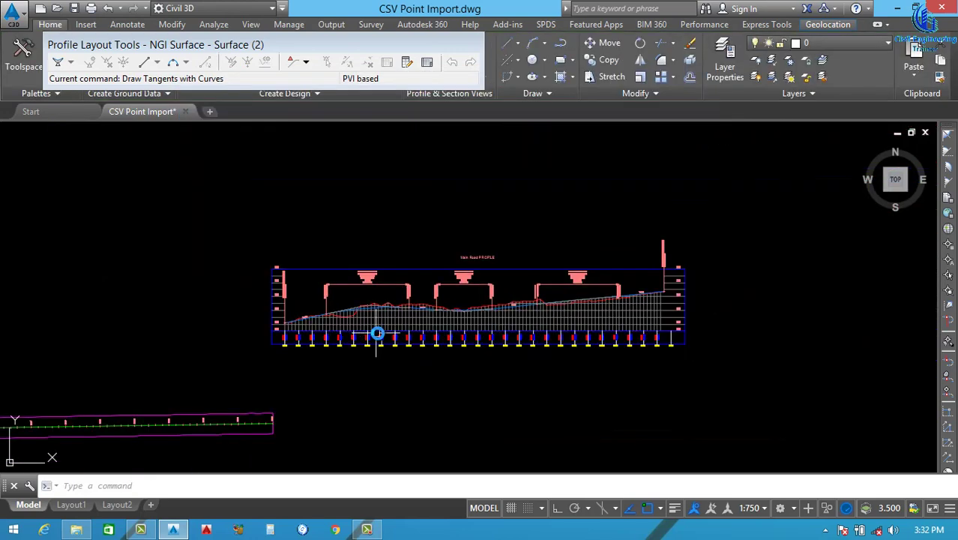
pyautogui.scroll(2, 466, 326)
pyautogui.scroll(2, 255, 365)
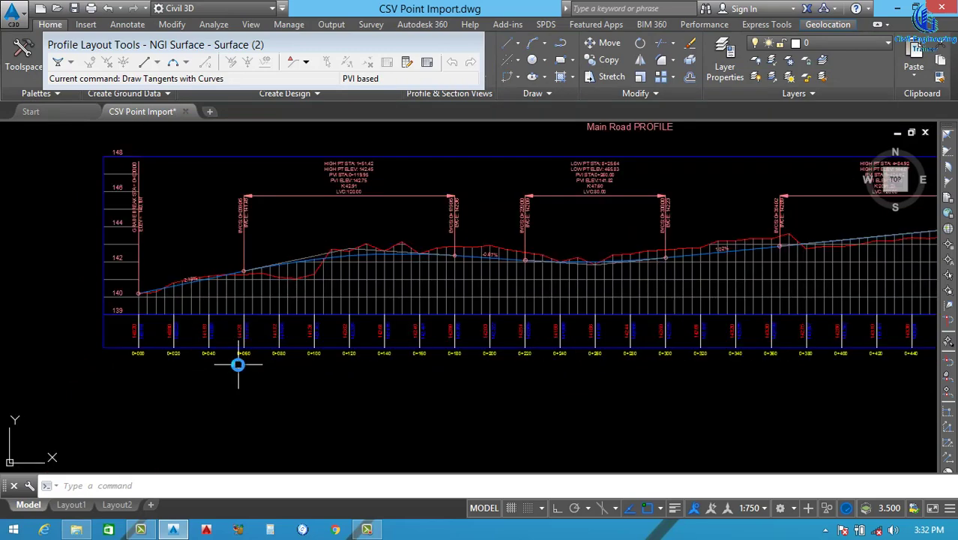
pyautogui.scroll(-2, 285, 363)
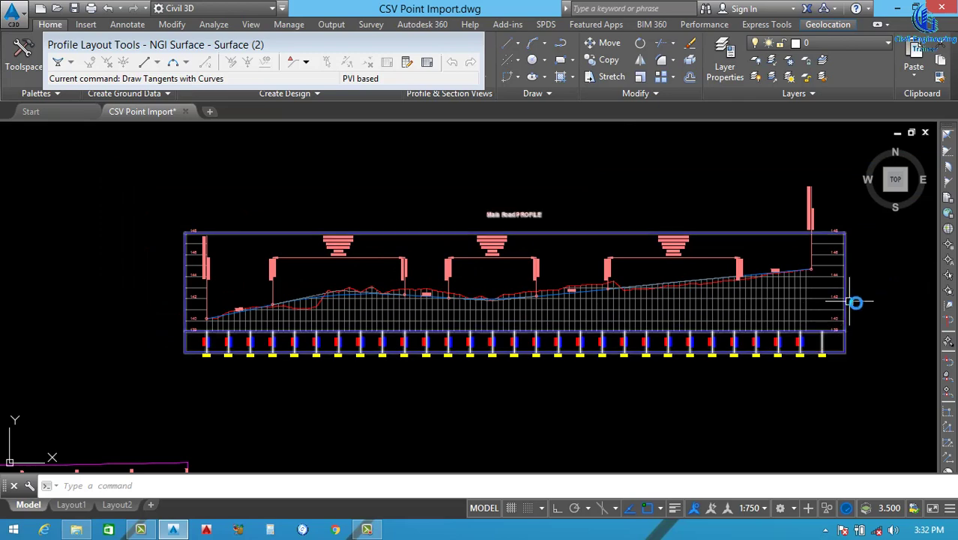
pyautogui.scroll(4, 856, 302)
pyautogui.scroll(-1, 697, 307)
pyautogui.scroll(1, 719, 346)
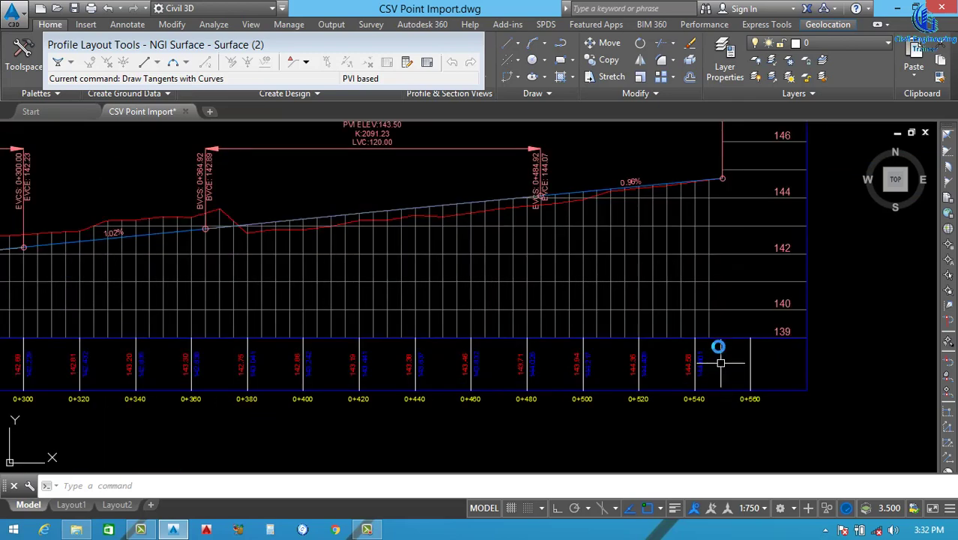
pyautogui.scroll(-3, 719, 352)
pyautogui.scroll(-2, 554, 335)
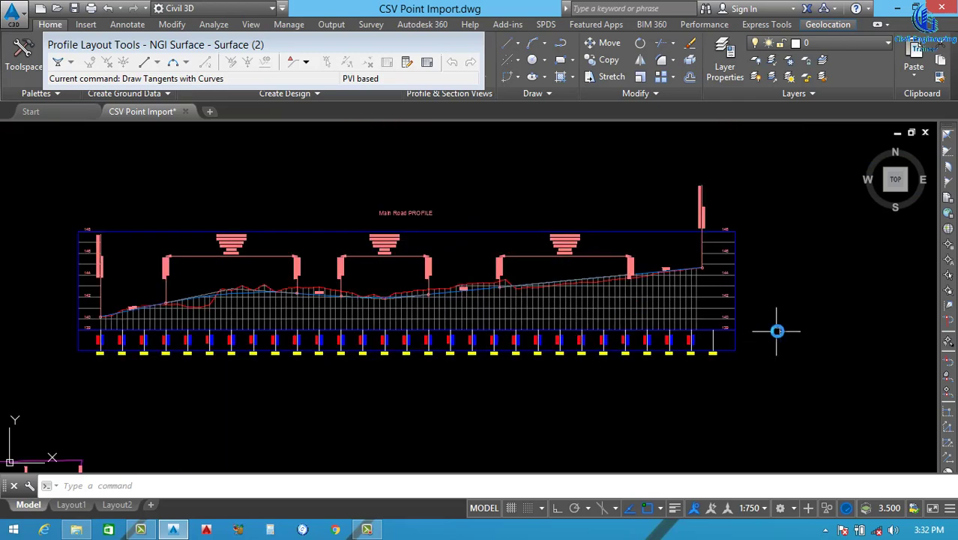
pyautogui.scroll(3, 777, 330)
pyautogui.click(617, 306)
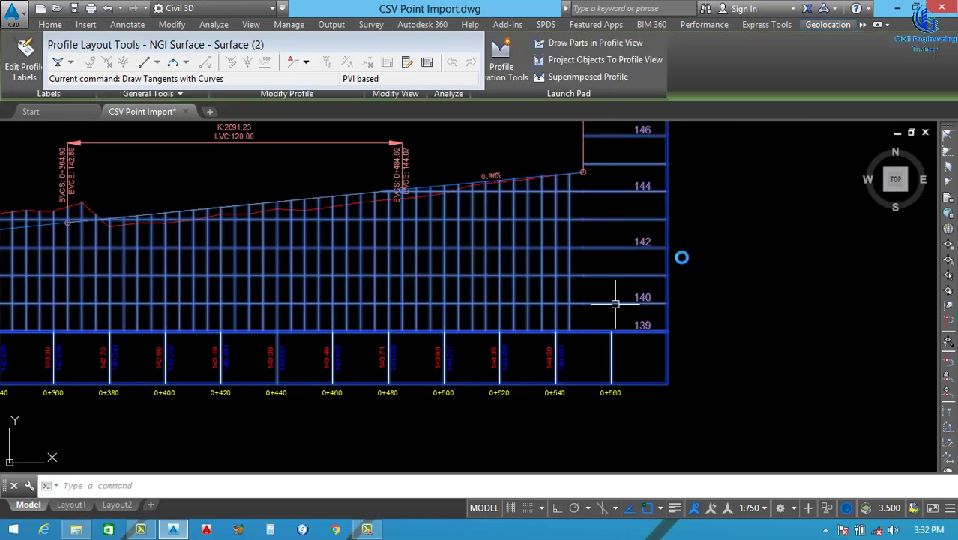
# Set the profile view to a user-specified station range of -0+010.00 to 0+555.00 and apply.
pyautogui.rightClick(679, 260)
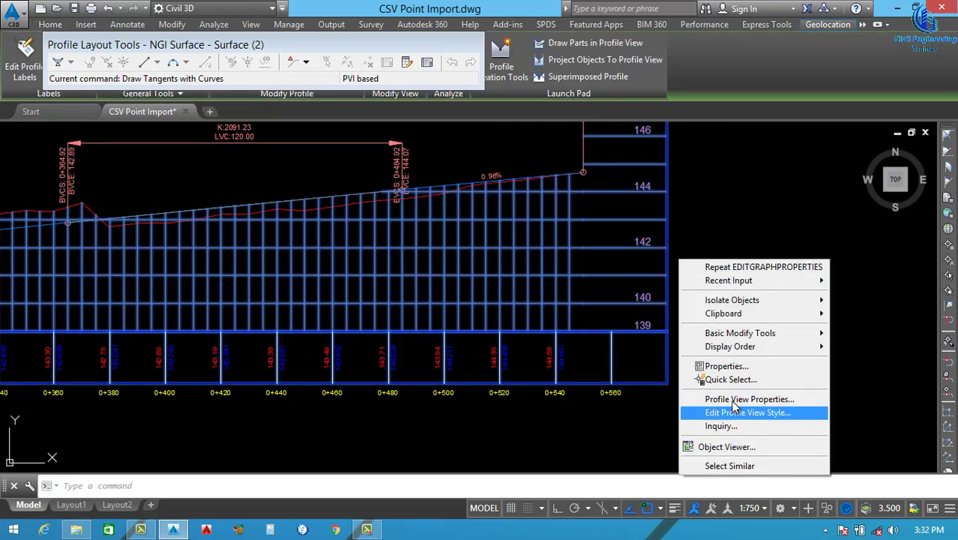
pyautogui.click(742, 399)
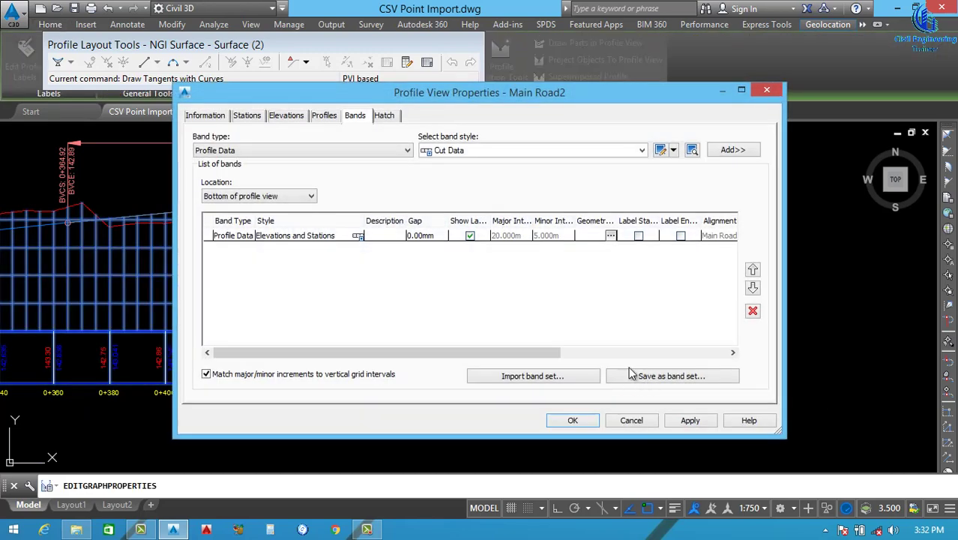
pyautogui.click(247, 116)
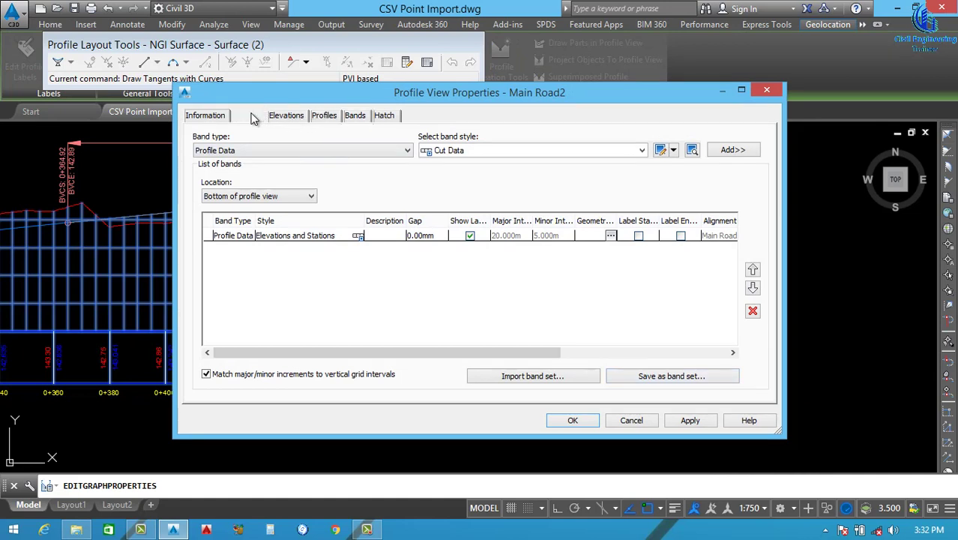
pyautogui.click(223, 248)
pyautogui.write('0+555.00m')
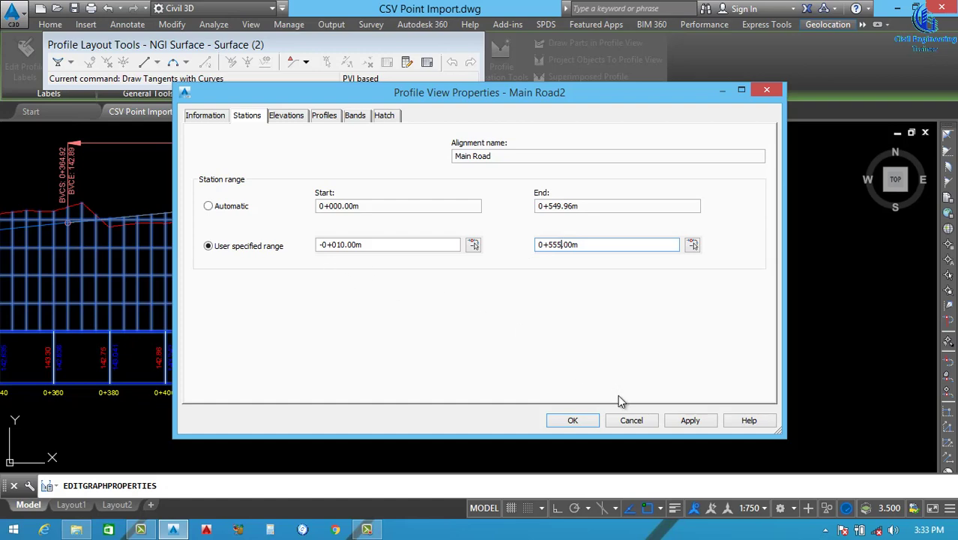
pyautogui.click(689, 422)
pyautogui.click(572, 419)
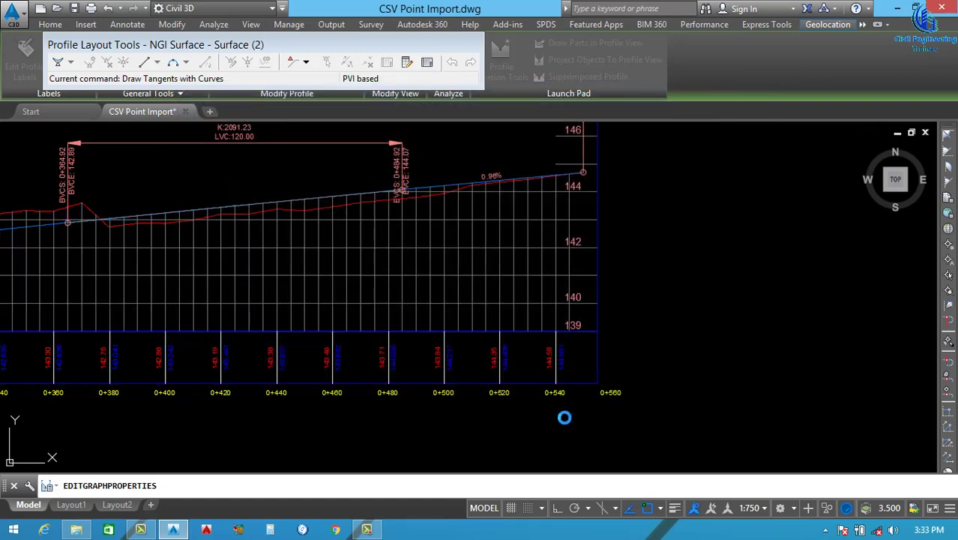
pyautogui.scroll(-4, 621, 375)
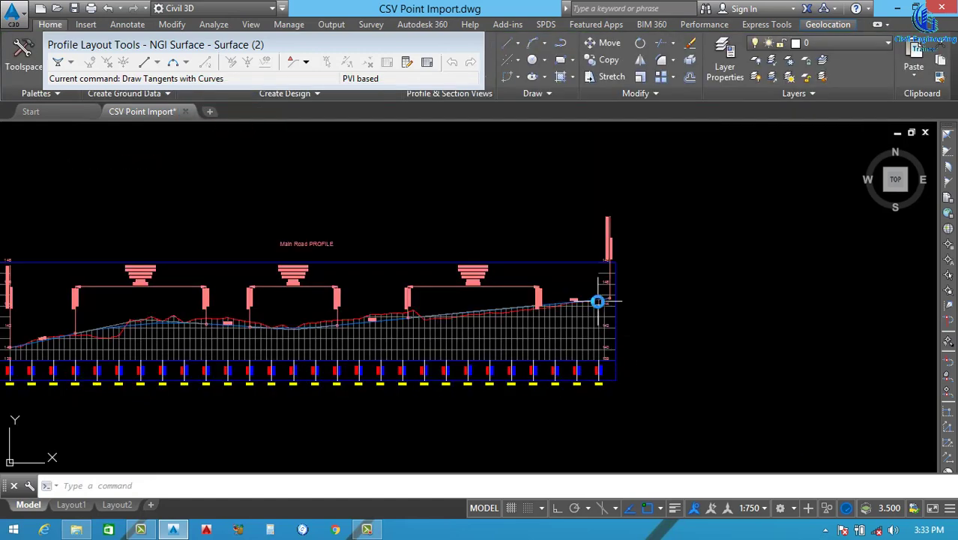
pyautogui.scroll(-2, 600, 301)
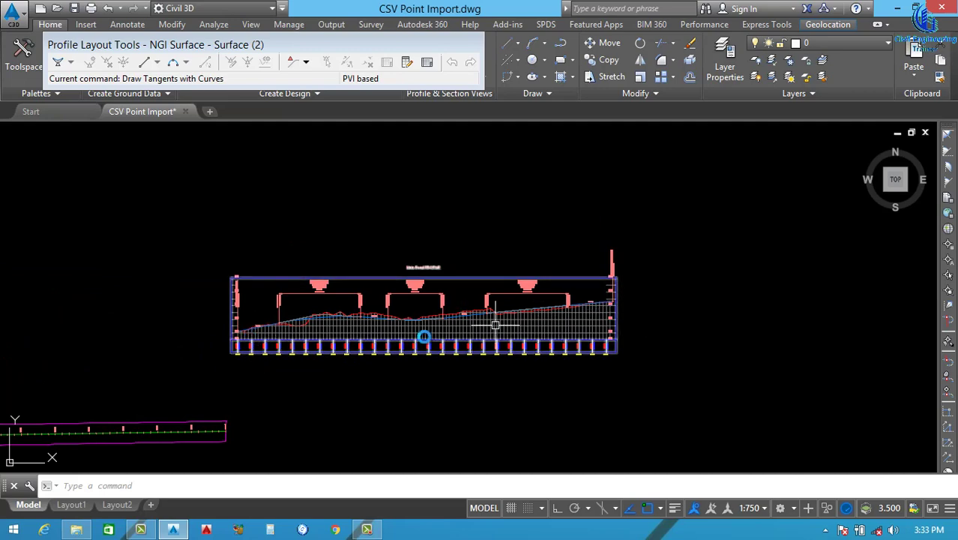
pyautogui.scroll(3, 281, 364)
pyautogui.scroll(-5, 390, 330)
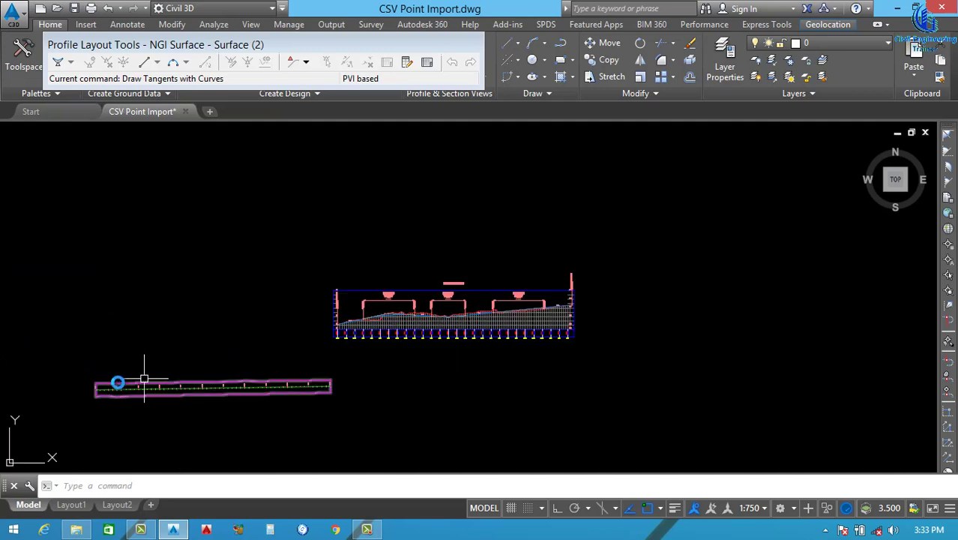
pyautogui.scroll(4, 105, 383)
pyautogui.scroll(-3, 293, 384)
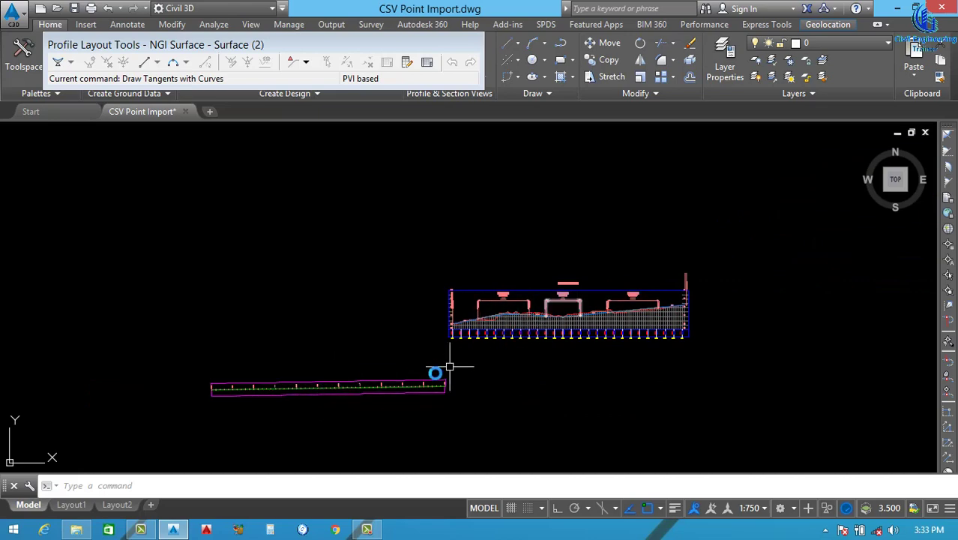
pyautogui.scroll(5, 587, 313)
pyautogui.scroll(-2, 509, 327)
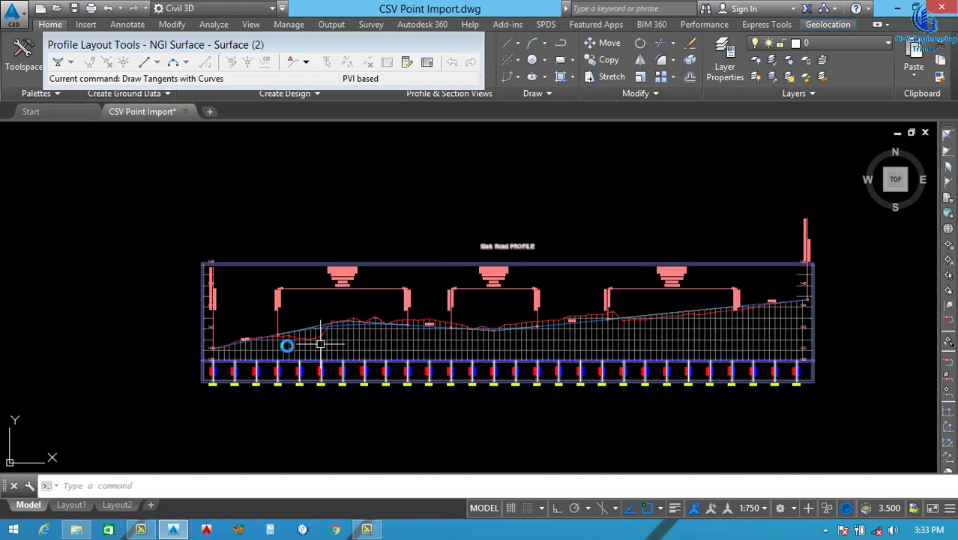
pyautogui.scroll(2, 284, 342)
pyautogui.scroll(-3, 312, 351)
pyautogui.scroll(2, 449, 337)
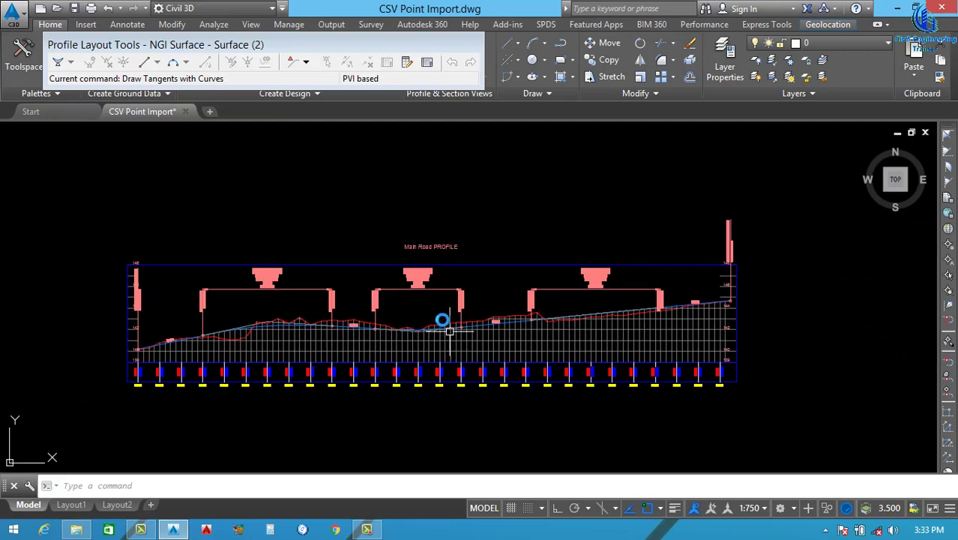
pyautogui.scroll(-2, 435, 330)
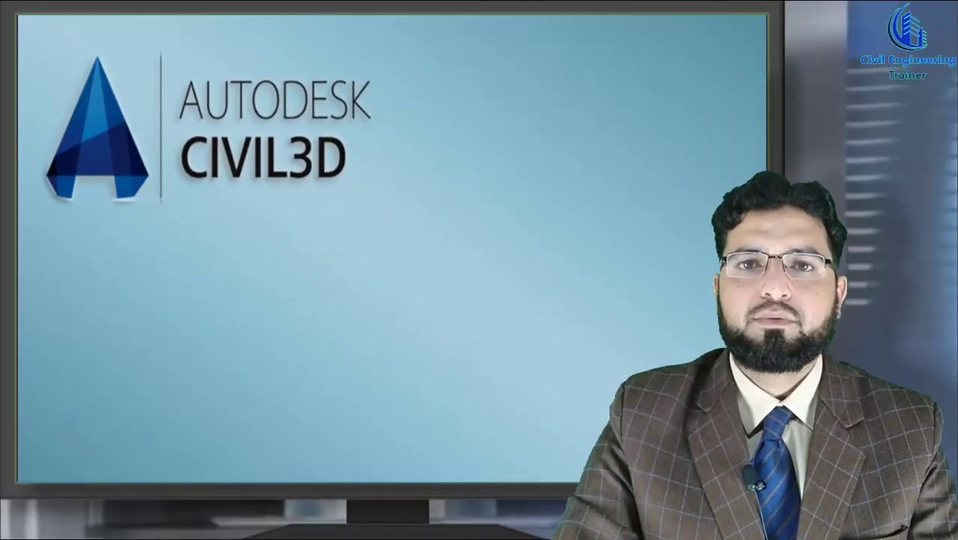